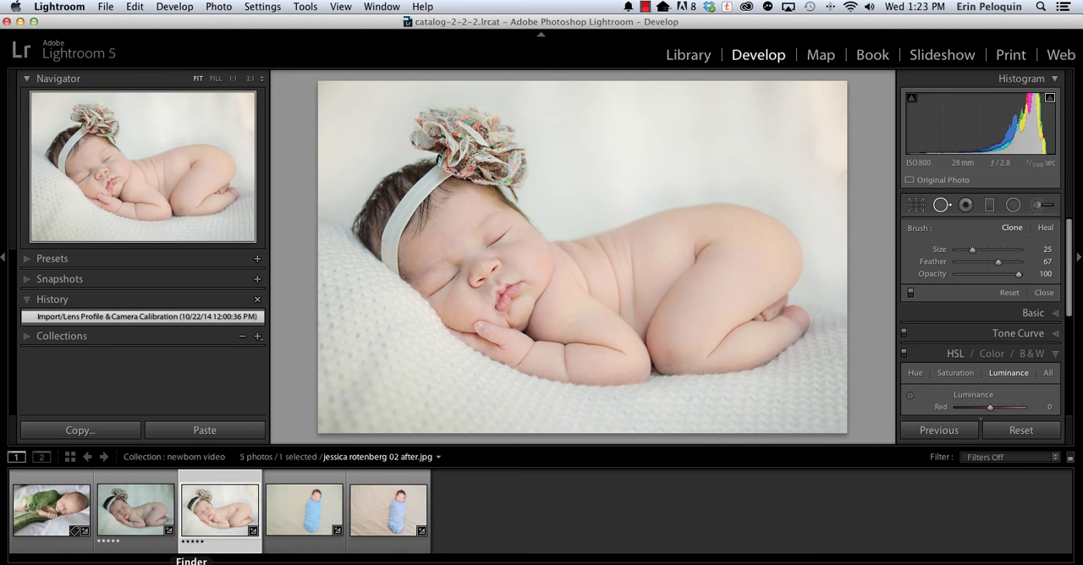
# Switch to Finder and unzip MCP Baby Steps Lightroom Presets.zip in the Downloads folder.
pyautogui.click(191, 564)
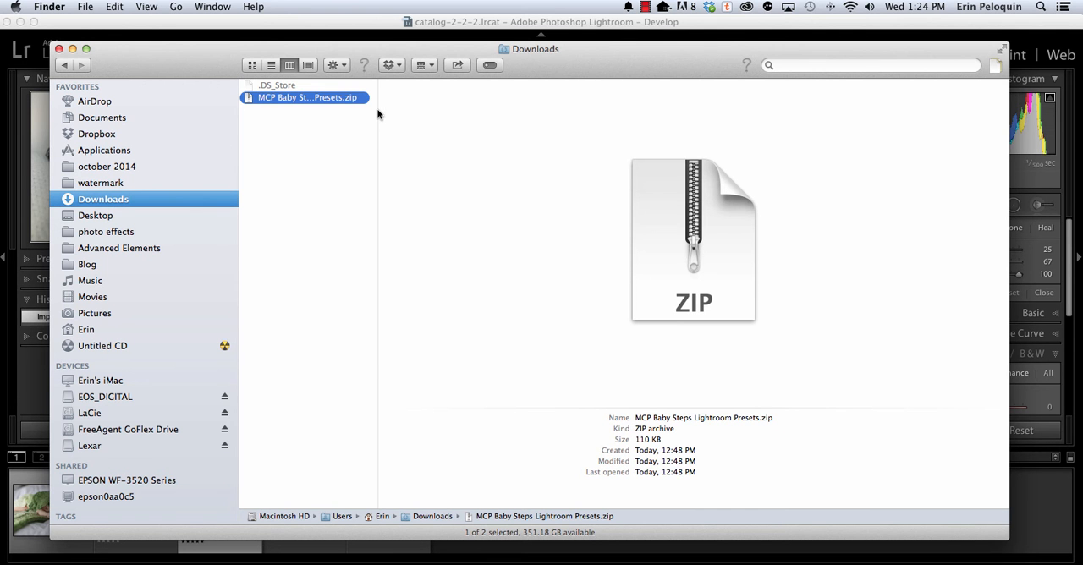
pyautogui.moveTo(377, 114); pyautogui.dragTo(493, 108)
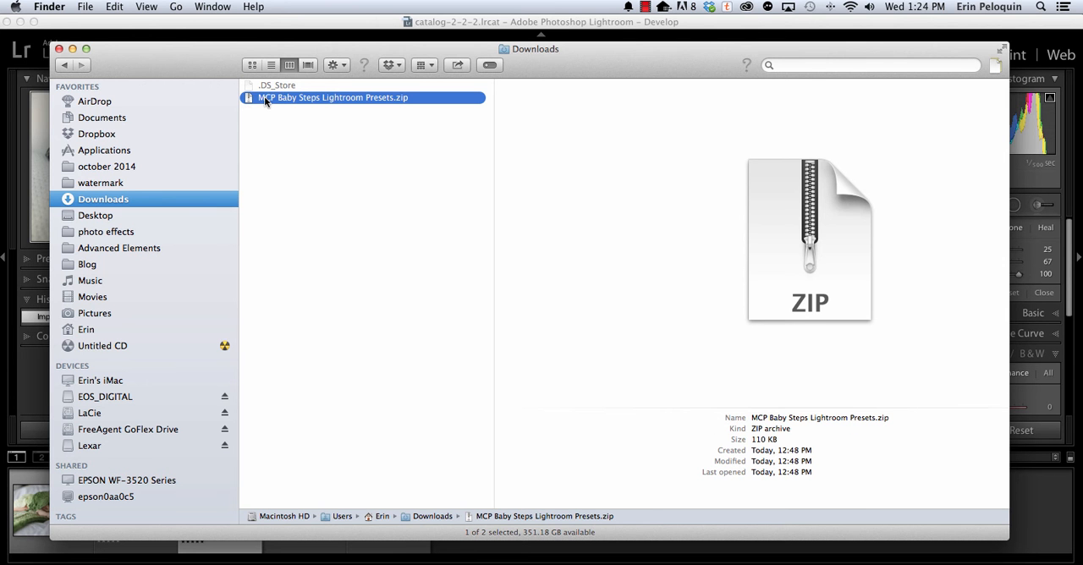
pyautogui.hscroll(3, 264, 96)
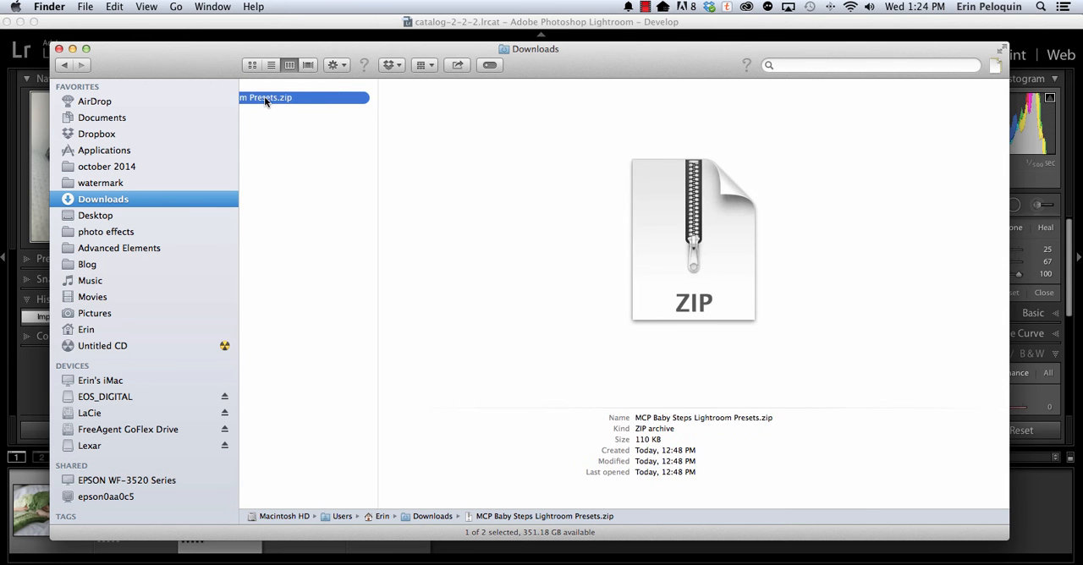
pyautogui.doubleClick(263, 97)
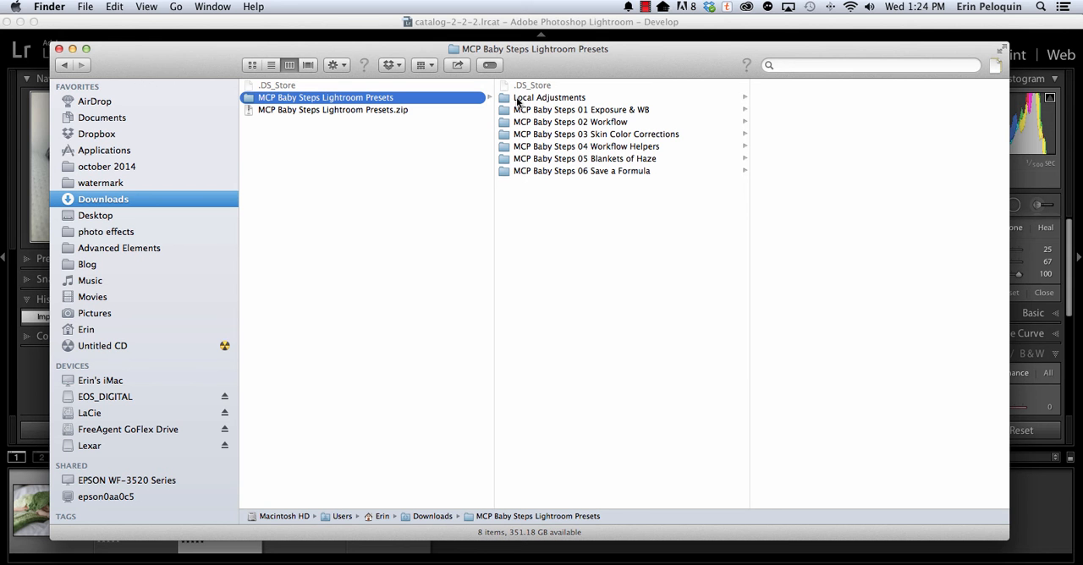
# Switch to Lightroom, show its presets folder from the preset preferences, and open the Develop Presets subfolder.
pyautogui.click(188, 35)
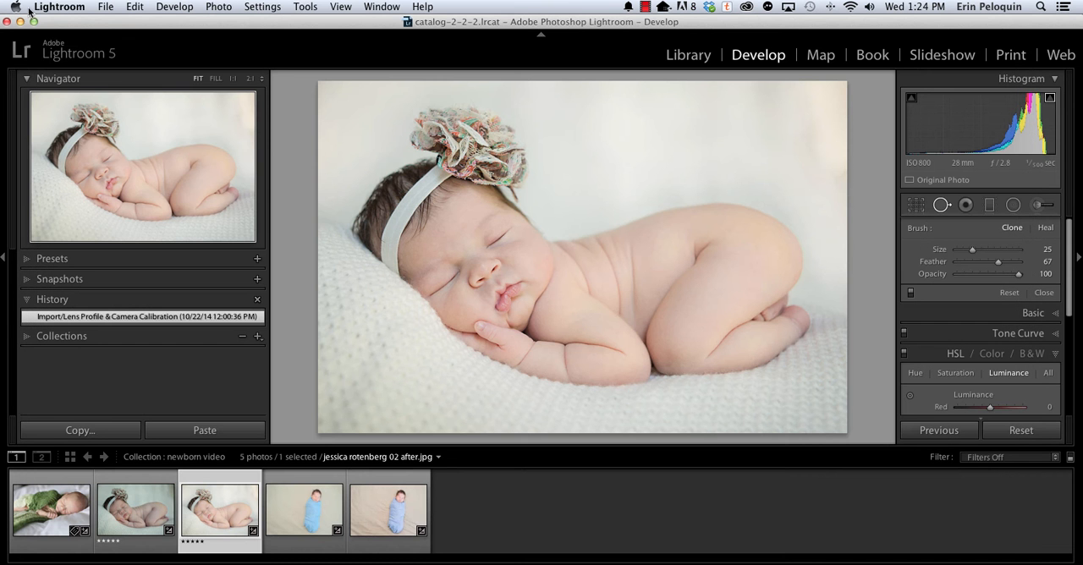
pyautogui.click(131, 9)
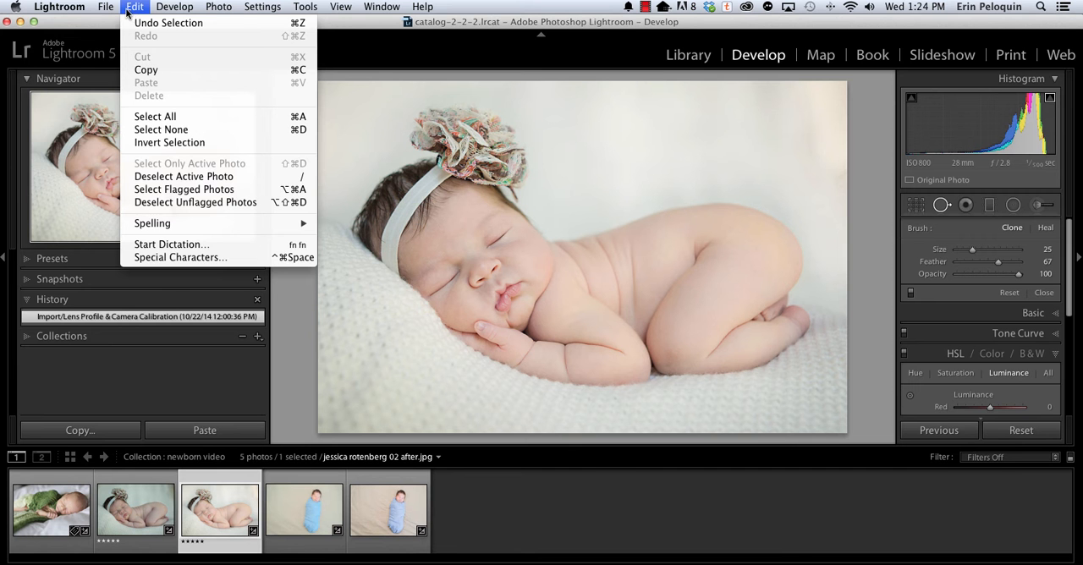
pyautogui.moveTo(85, 11)
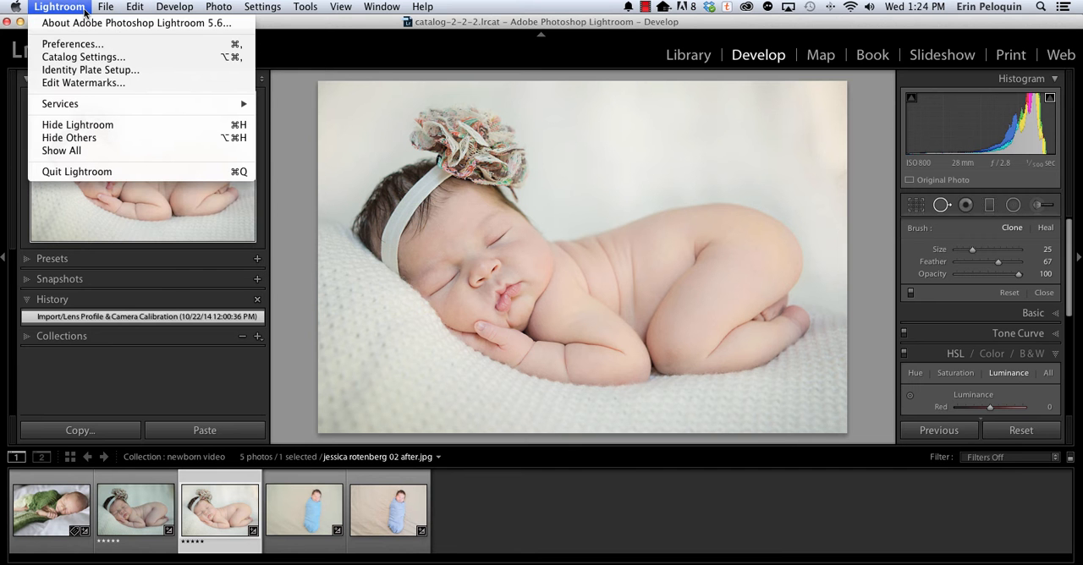
pyautogui.click(64, 47)
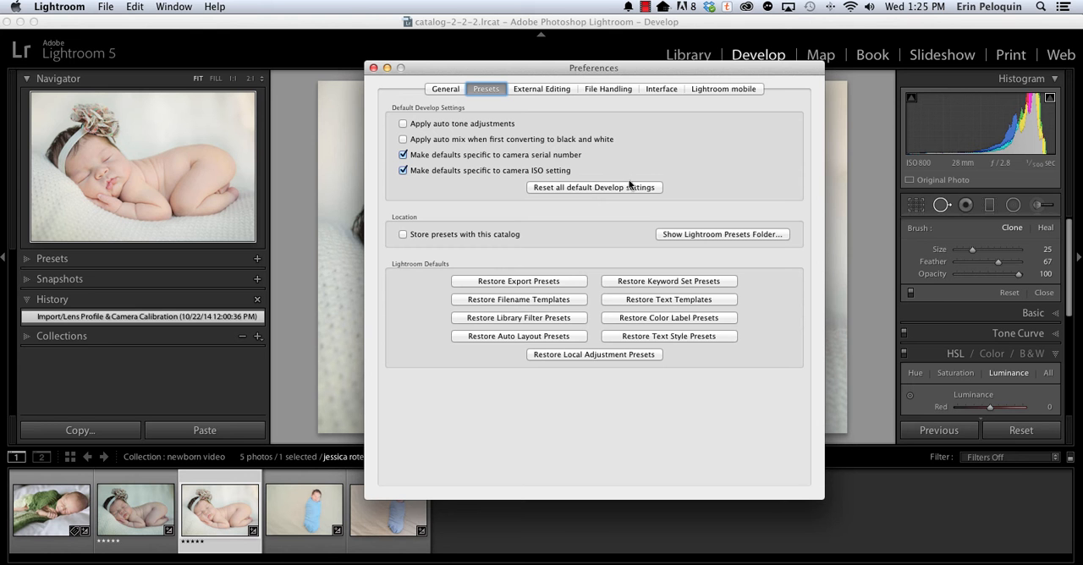
pyautogui.click(667, 232)
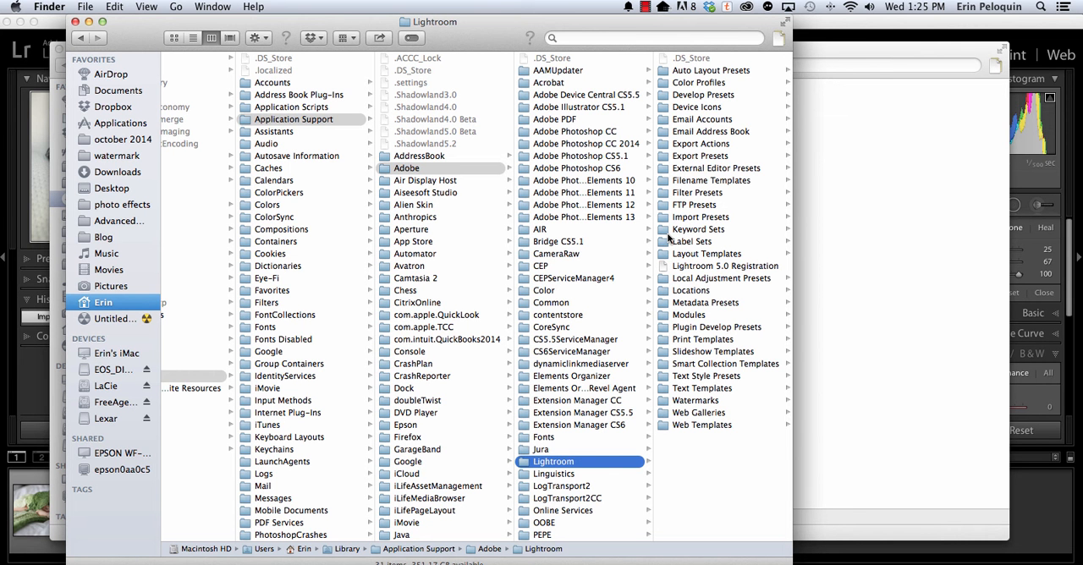
pyautogui.click(666, 95)
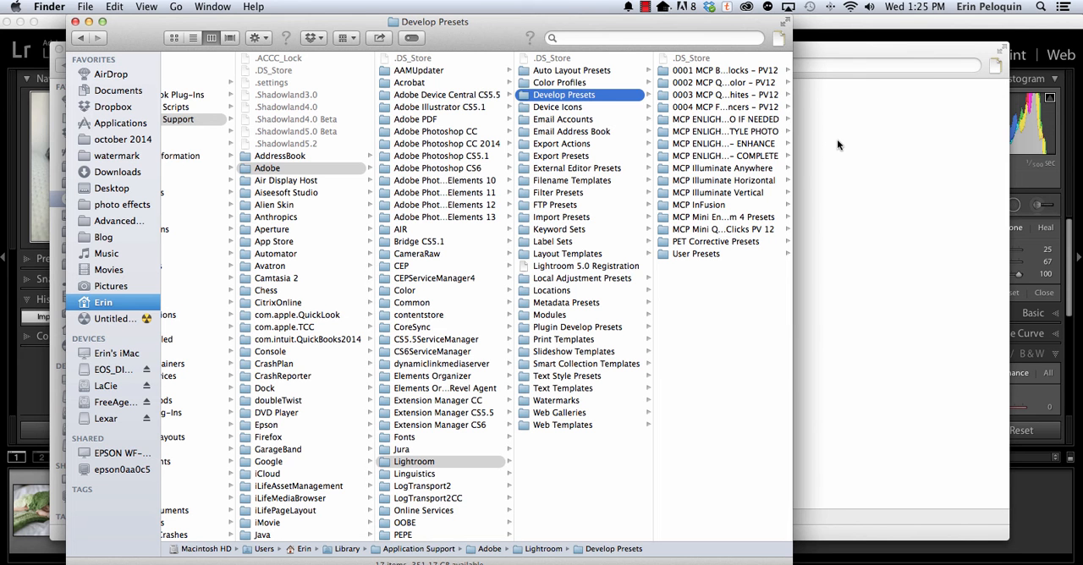
# Copy the six folders MCP Baby Steps 01 to 06 from the unzipped MCP Baby Steps Lightroom Presets folder.
pyautogui.press('super+n')
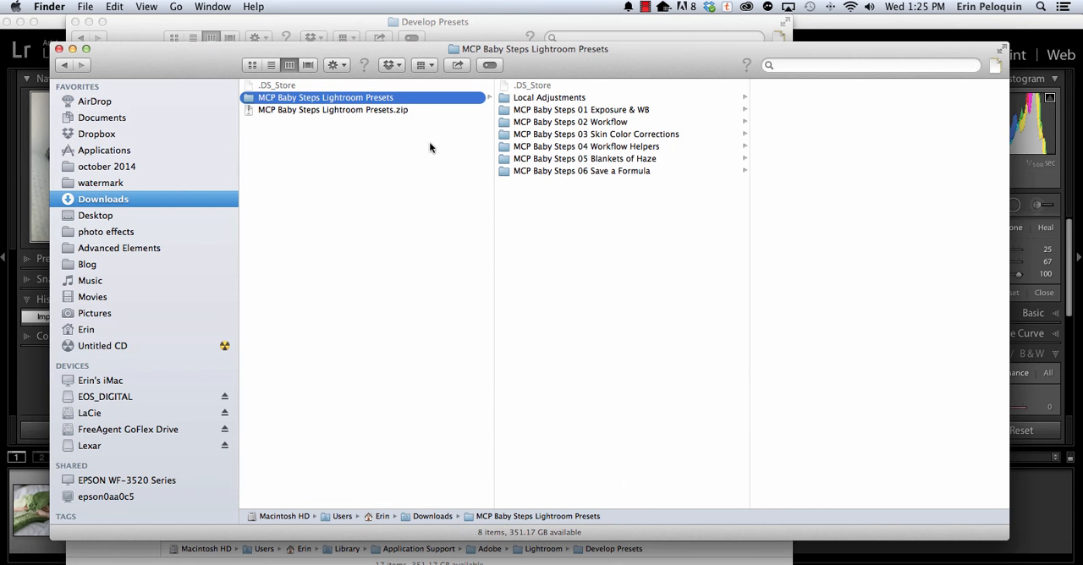
pyautogui.click(543, 110)
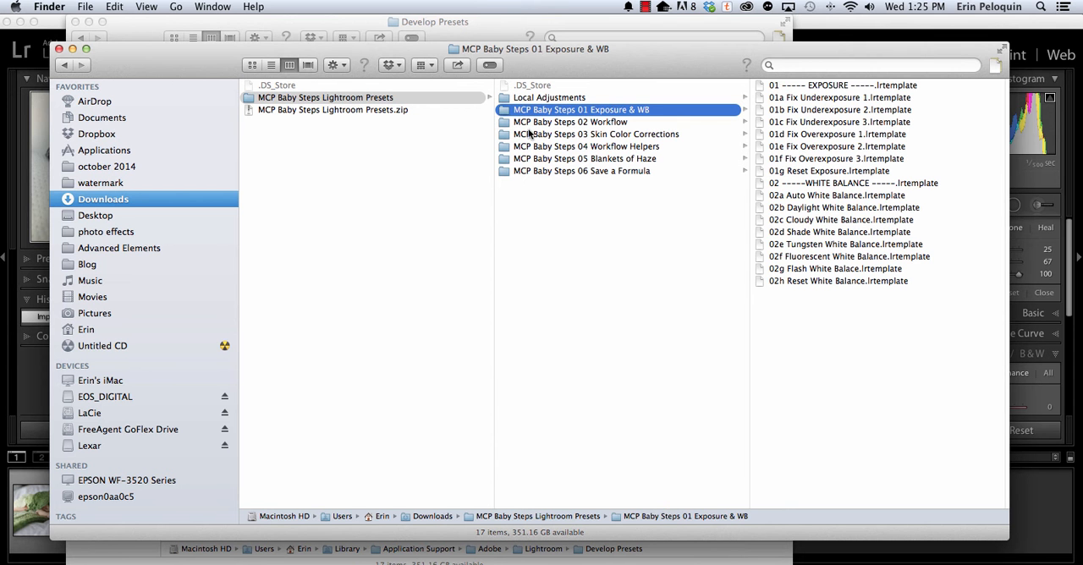
pyautogui.keyDown('shift'); pyautogui.click(526, 171); pyautogui.keyUp('shift')
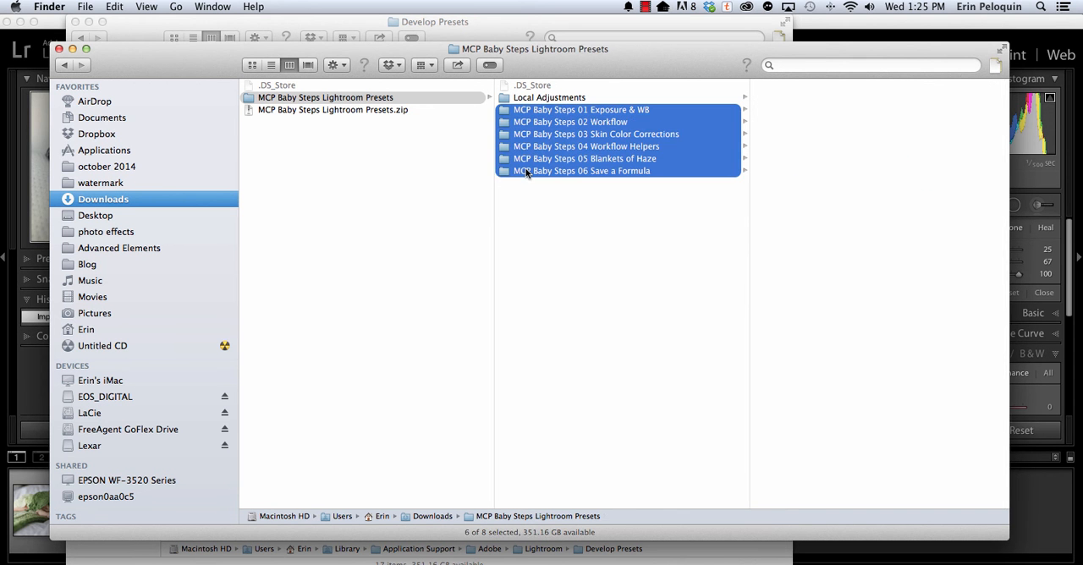
pyautogui.click(517, 201)
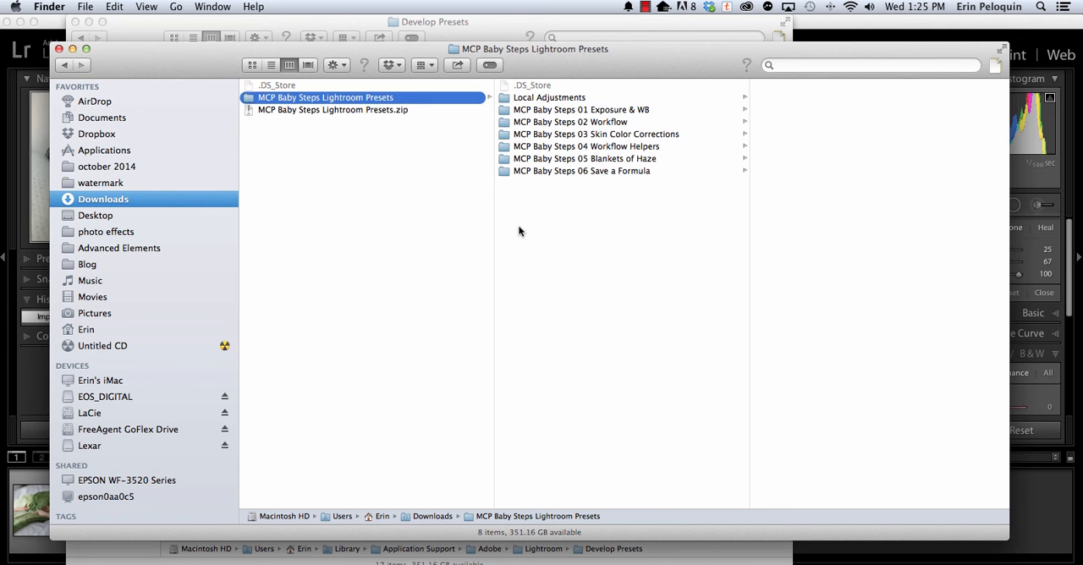
pyautogui.click(523, 111)
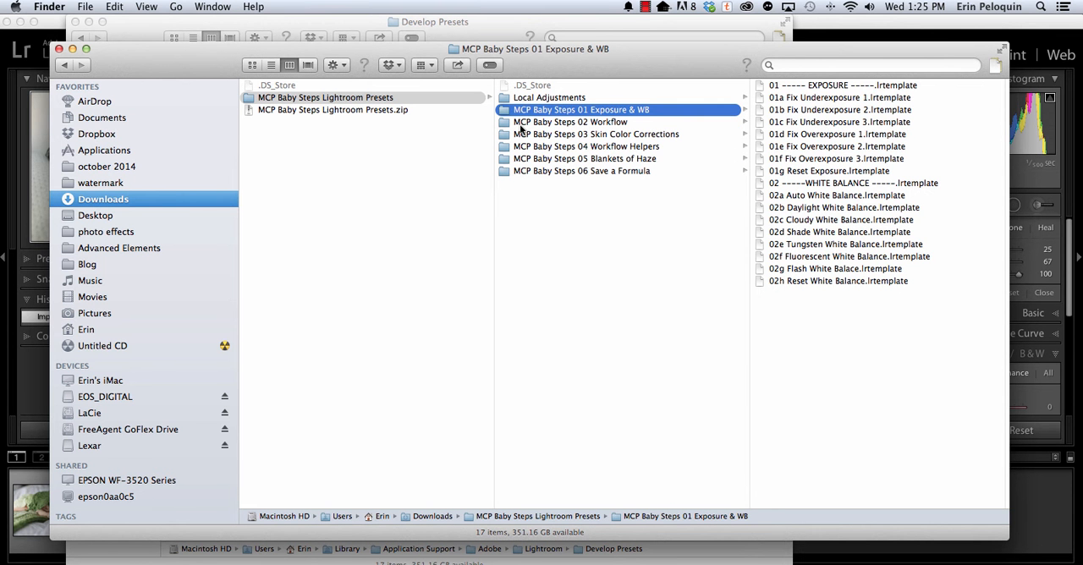
pyautogui.keyDown('shift'); pyautogui.click(511, 172); pyautogui.keyUp('shift')
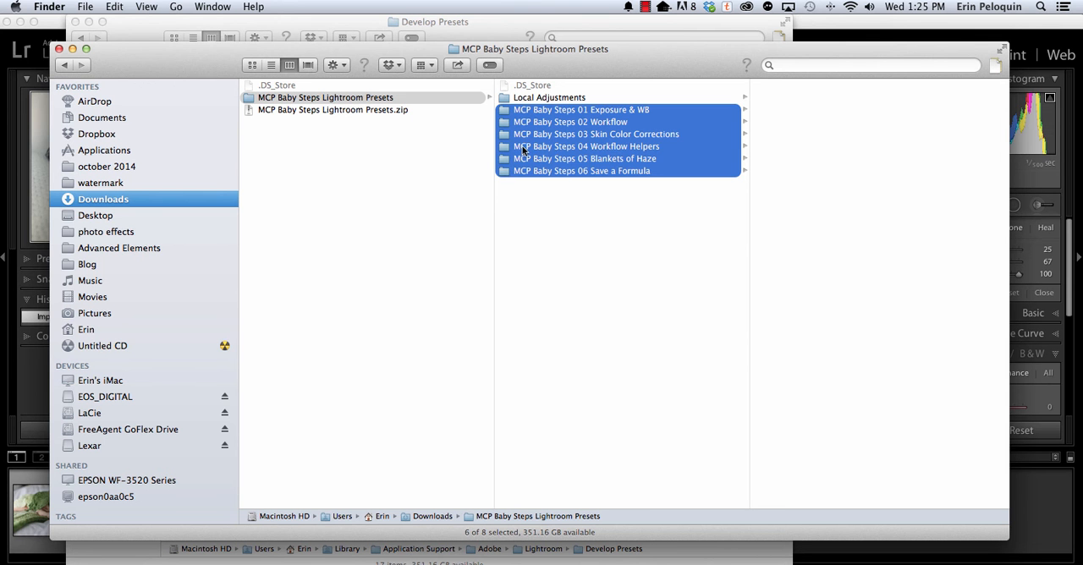
pyautogui.rightClick(526, 144)
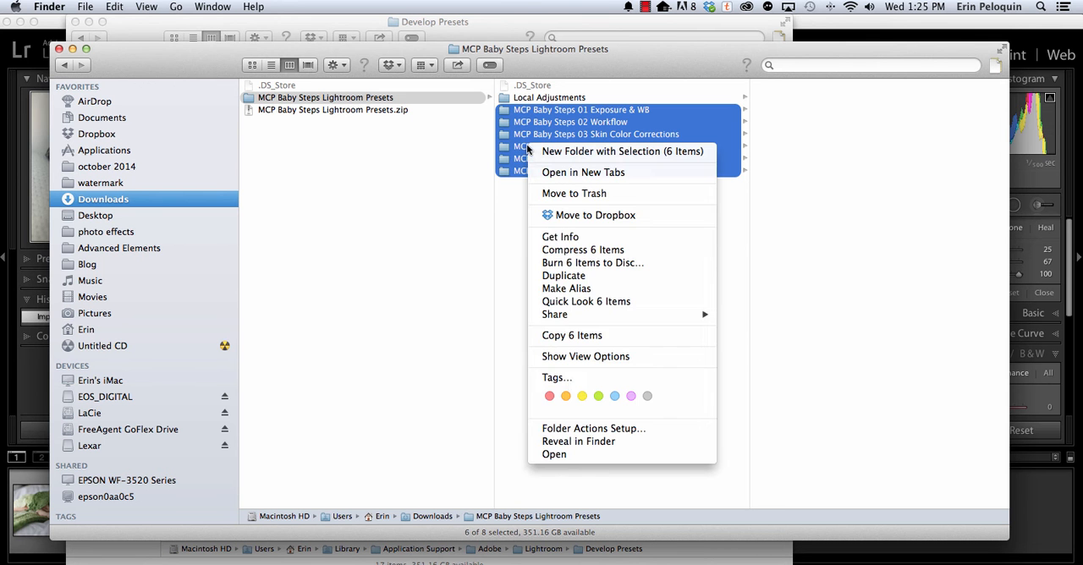
pyautogui.click(536, 335)
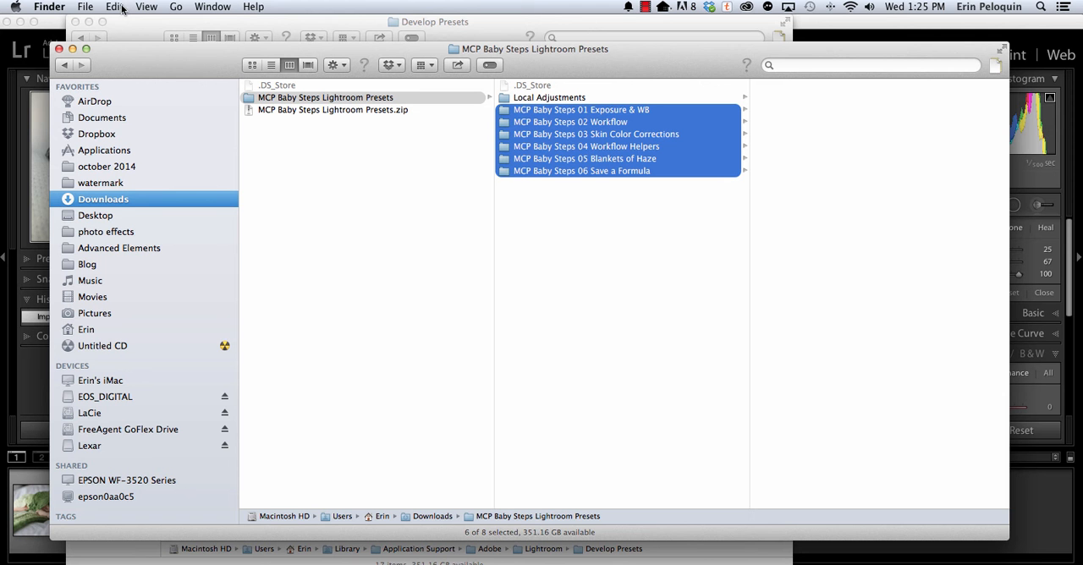
# Paste the six copied preset folders into Lightroom's Develop Presets folder.
pyautogui.click(126, 26)
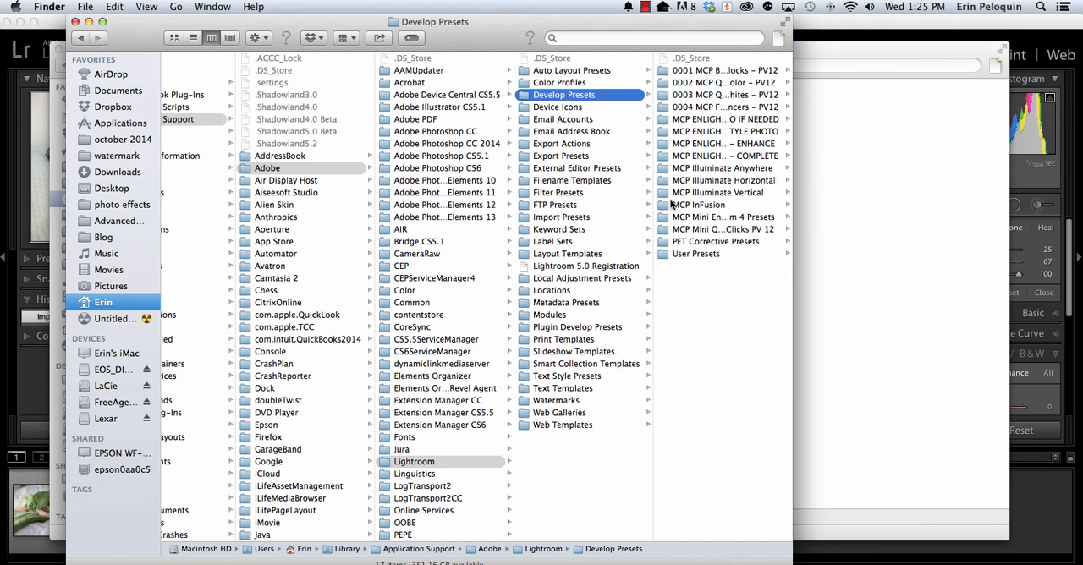
pyautogui.rightClick(683, 291)
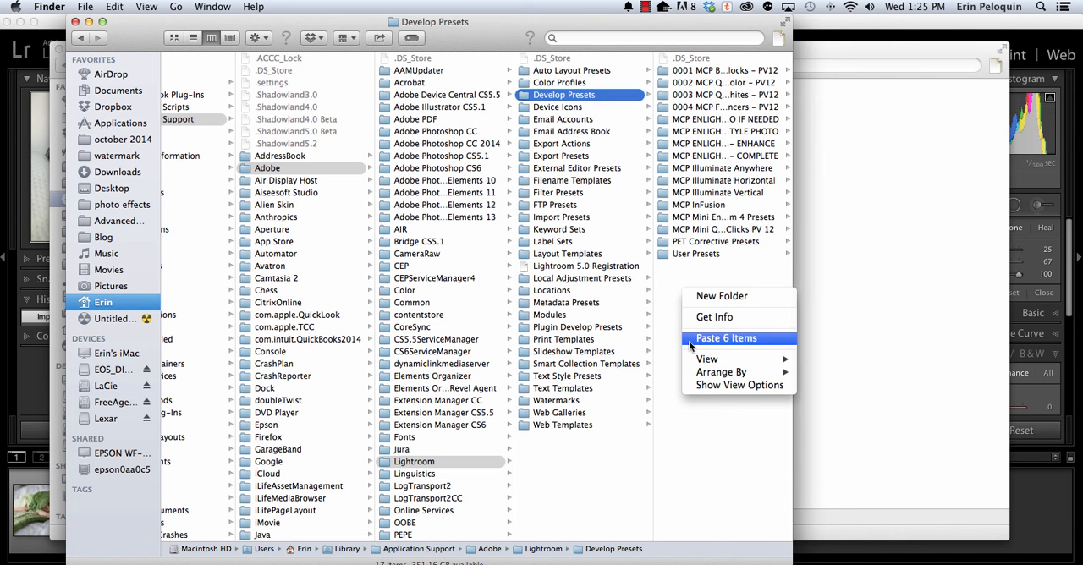
pyautogui.click(726, 339)
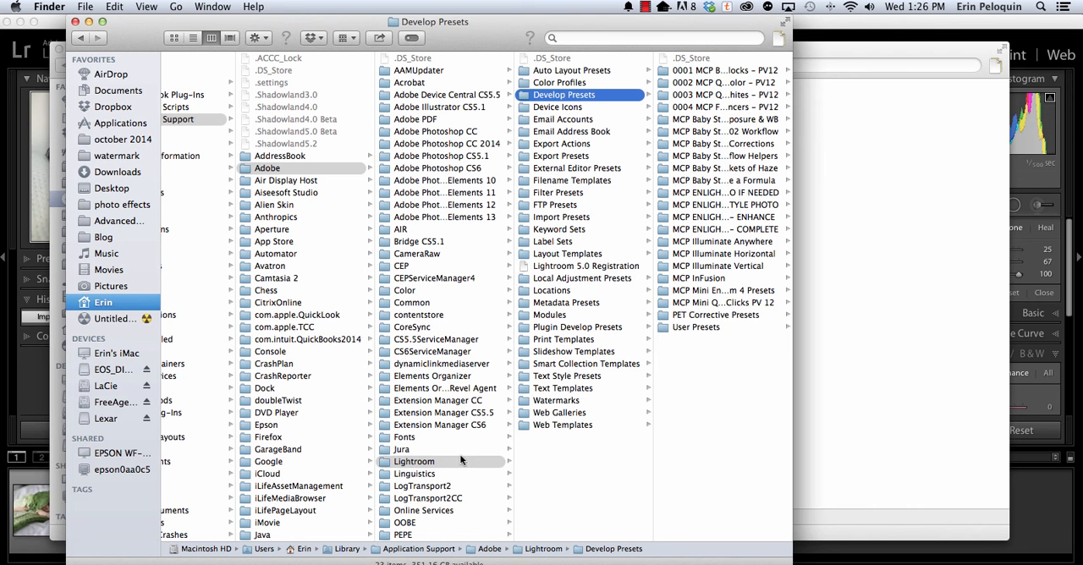
# Open Lightroom's Local Adjustment Presets folder and copy all 30 MCP Baby template files from the unzipped Local Adjustments folder.
pyautogui.click(548, 279)
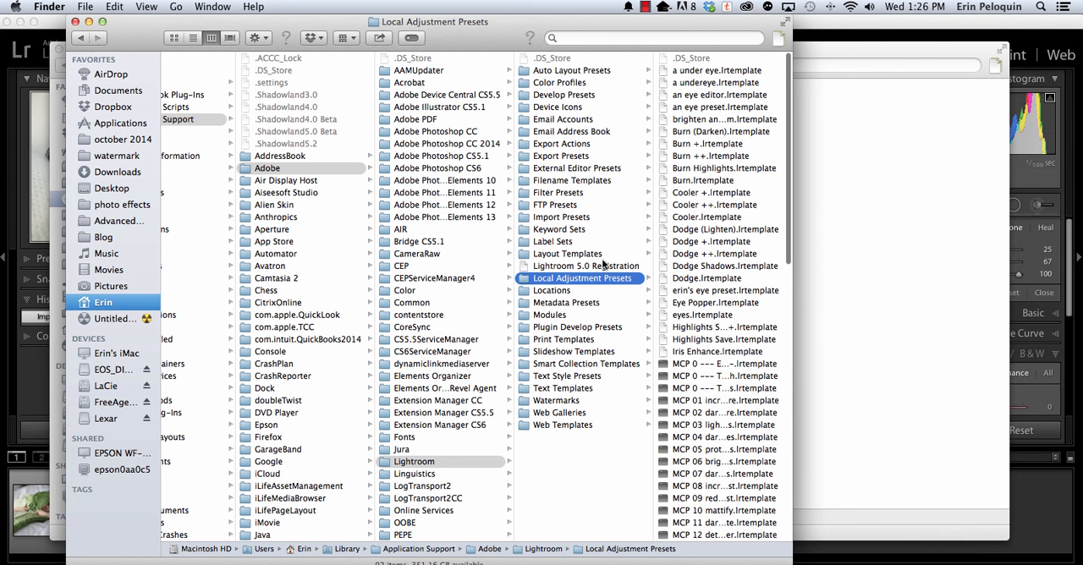
pyautogui.click(872, 98)
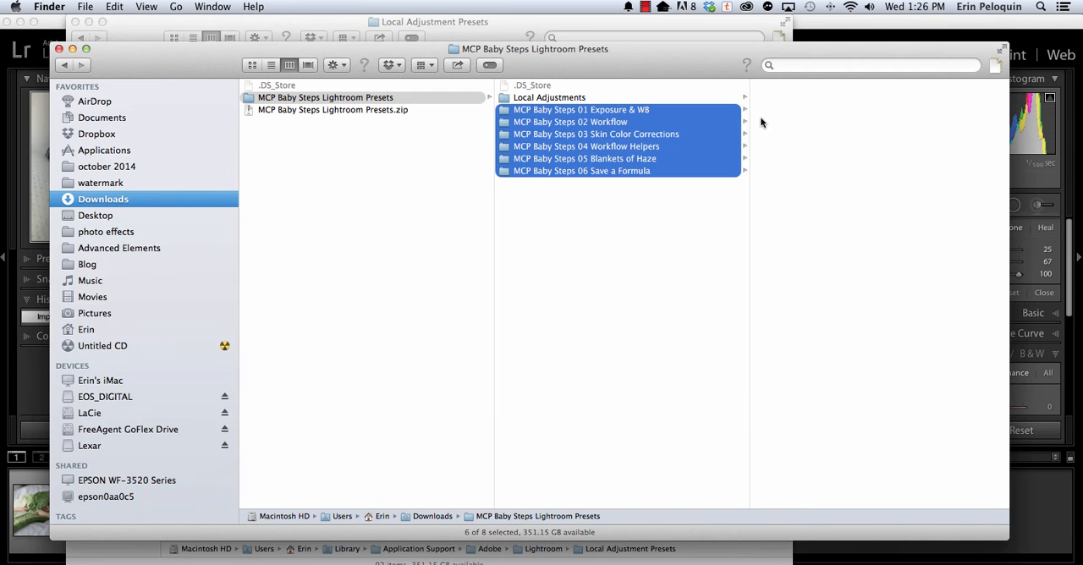
pyautogui.click(521, 102)
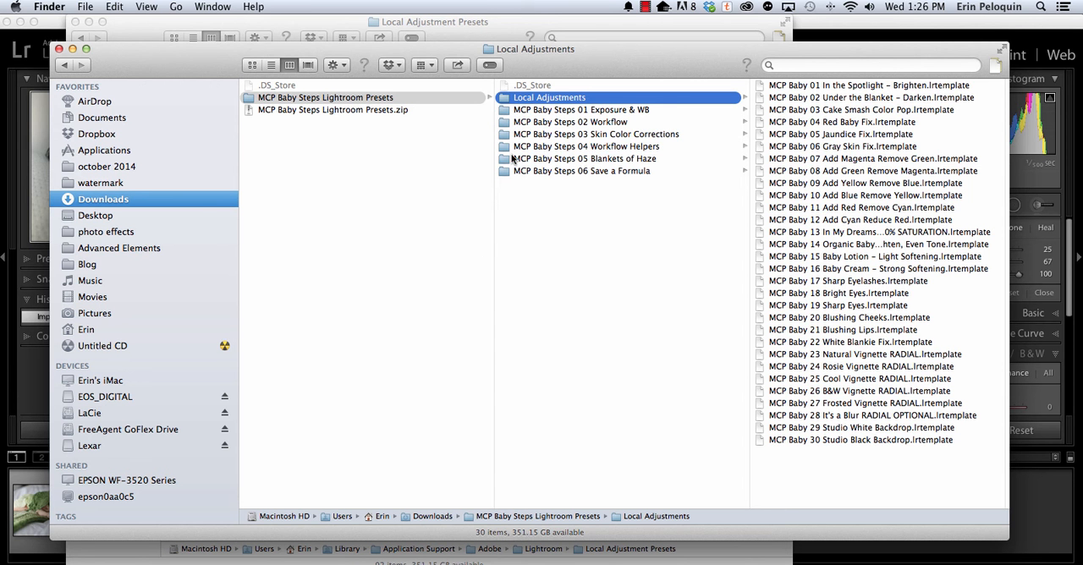
pyautogui.click(878, 135)
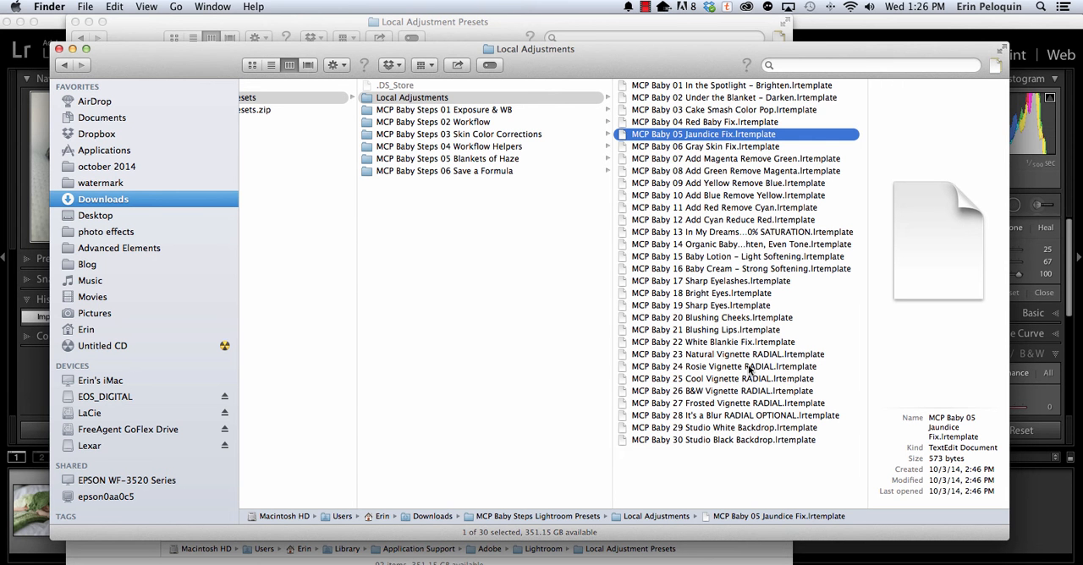
pyautogui.press('Up')
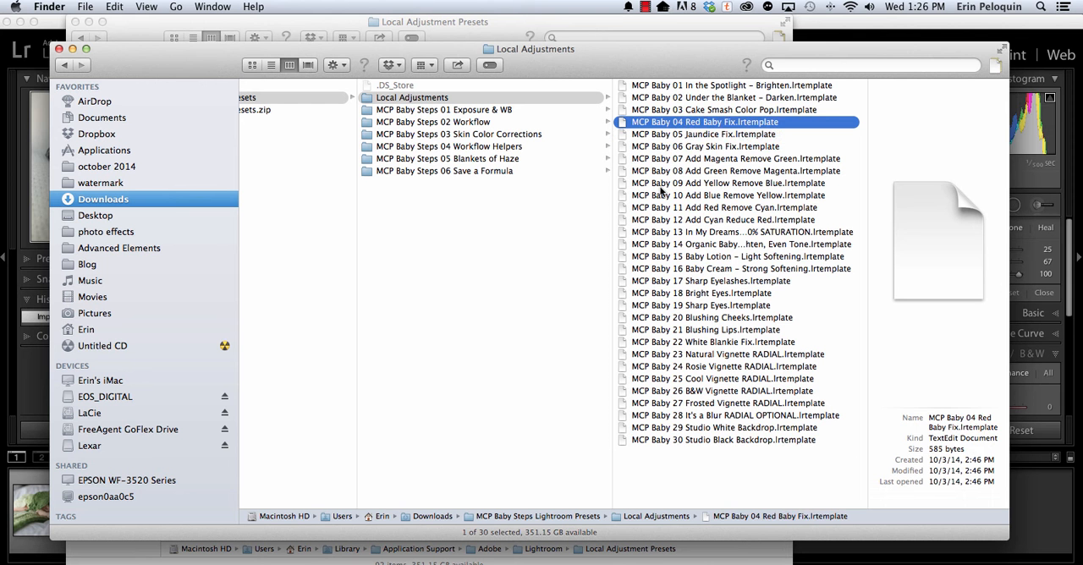
pyautogui.press('cmd+a')
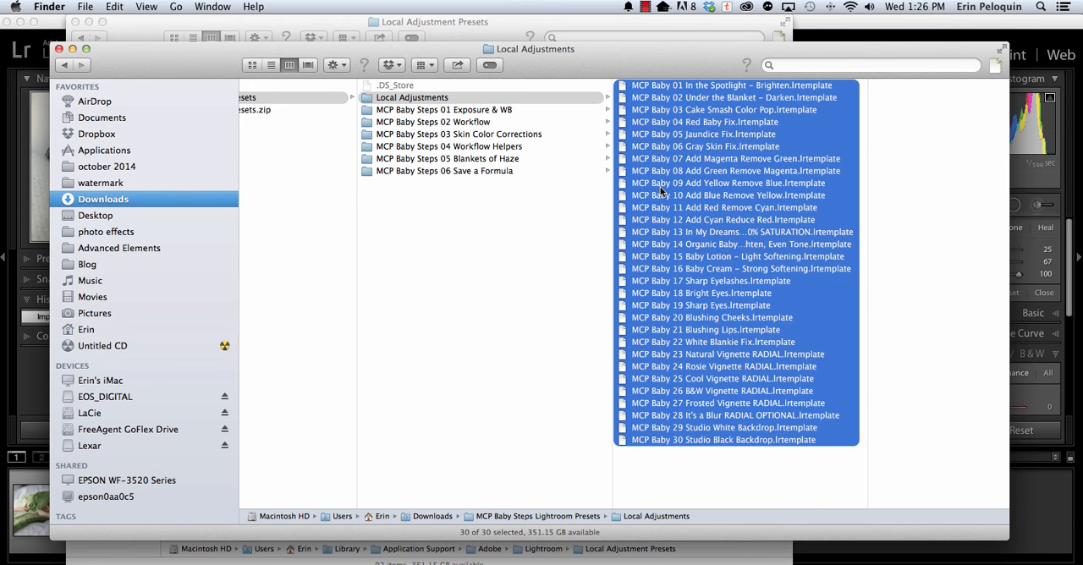
pyautogui.rightClick(661, 190)
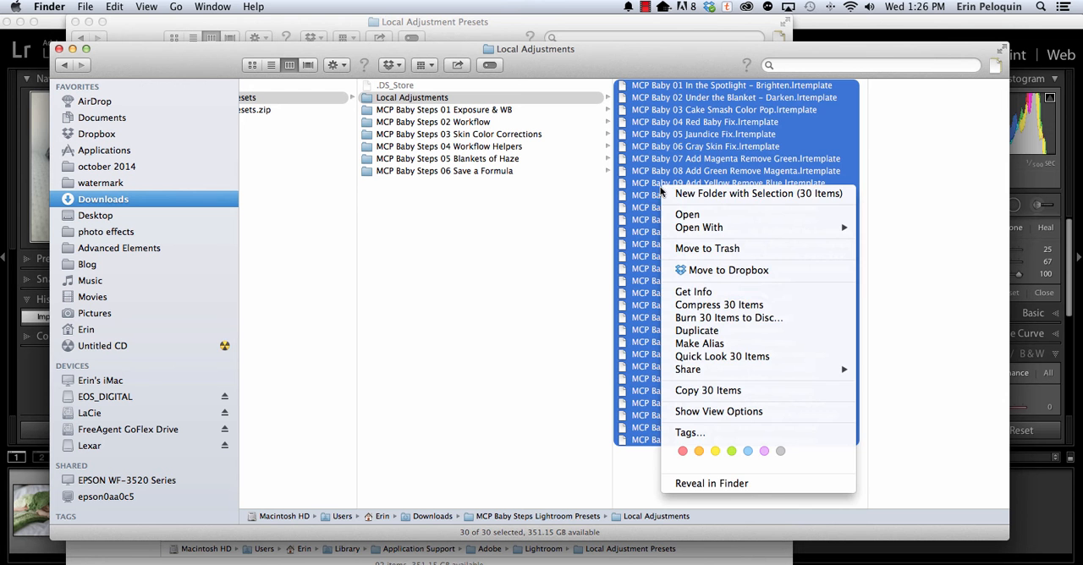
pyautogui.click(689, 389)
# Paste the 30 copied template files into Lightroom's Local Adjustment Presets folder.
pyautogui.click(450, 36)
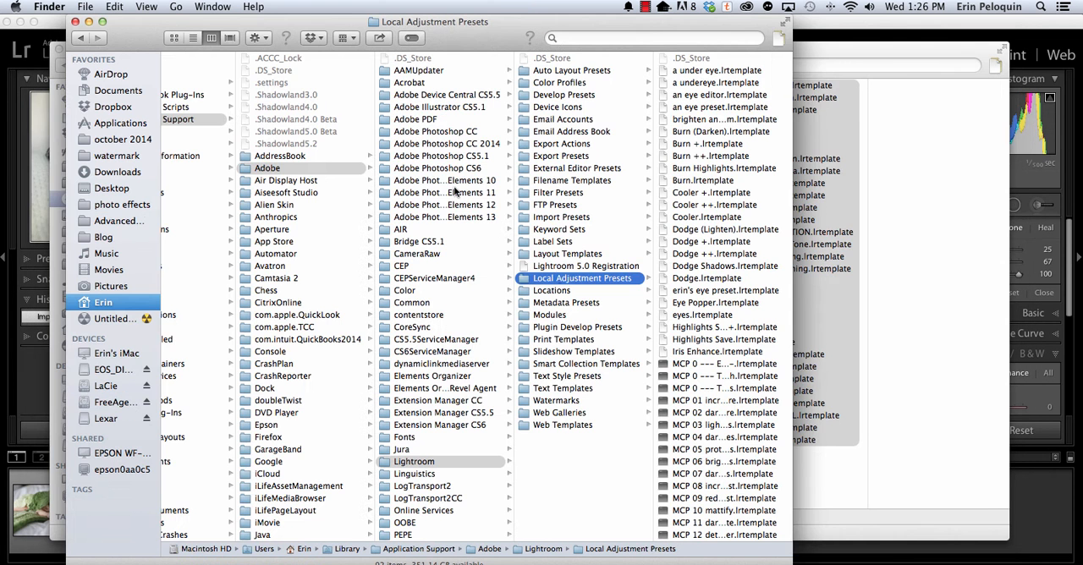
pyautogui.rightClick(562, 281)
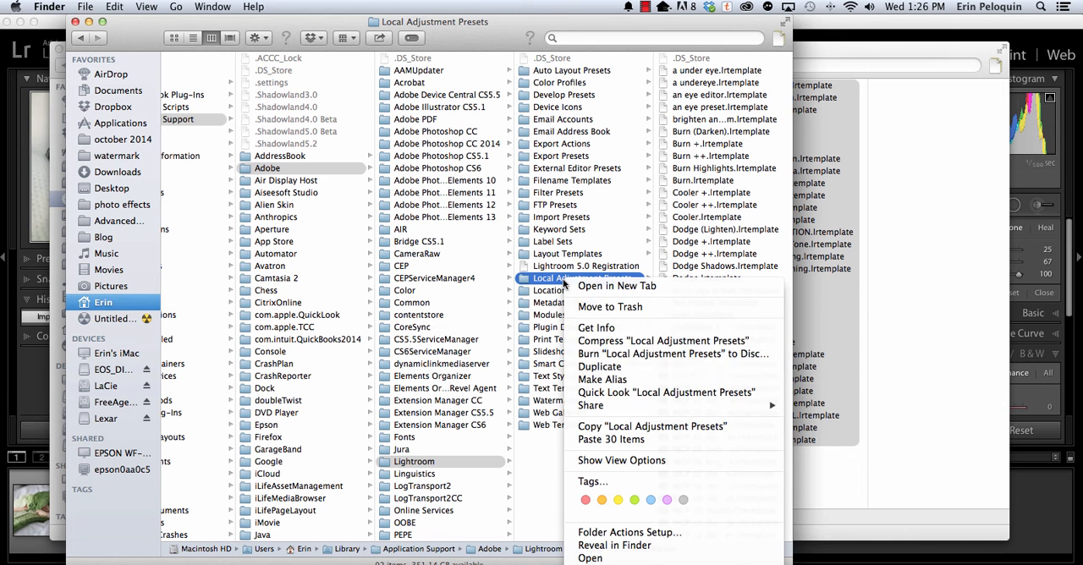
pyautogui.click(581, 441)
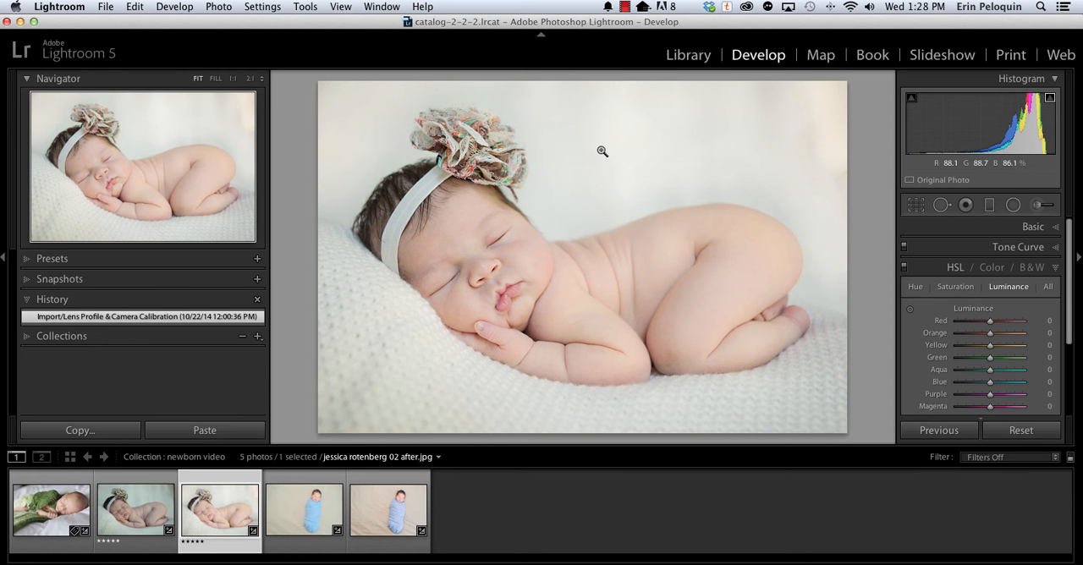
# In Lightroom, examine the MCP Baby Steps folders among the develop presets and the MCP Baby effects available for the Adjustment Brush.
pyautogui.click(48, 262)
pyautogui.scroll(-5, 91, 398)
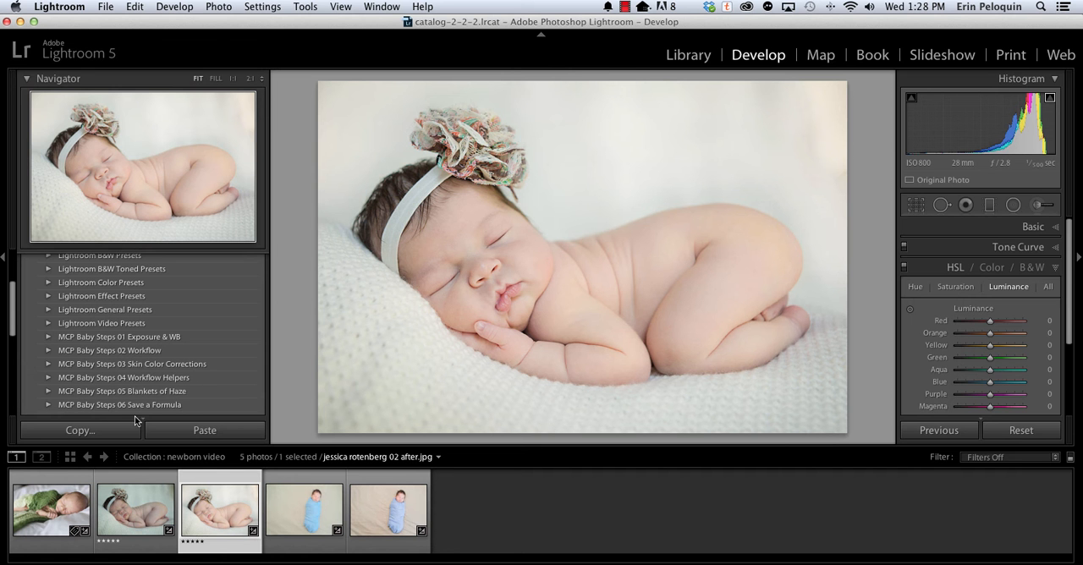
pyautogui.click(1032, 210)
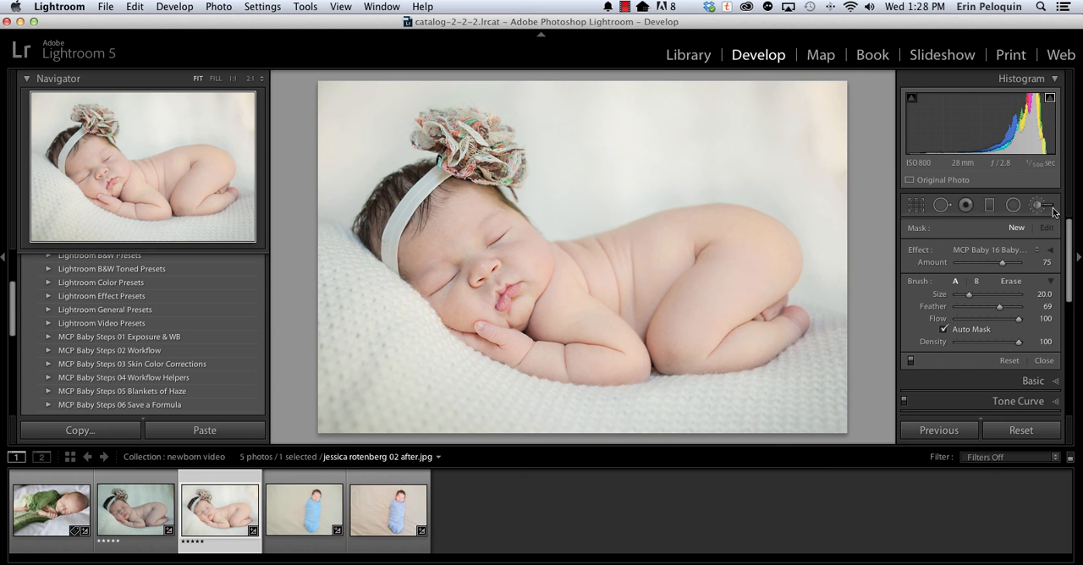
pyautogui.click(1003, 252)
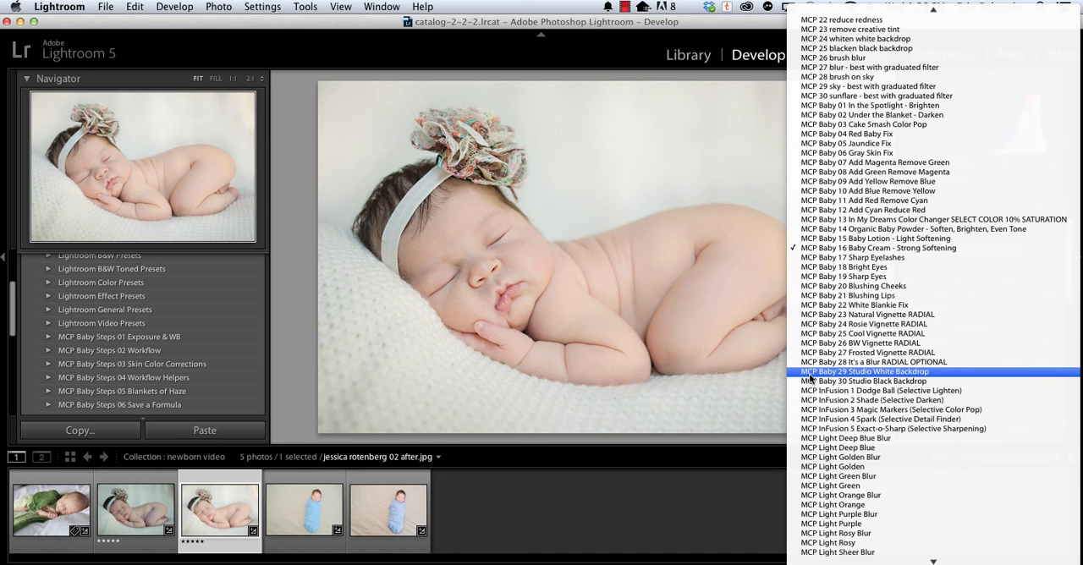
pyautogui.click(436, 43)
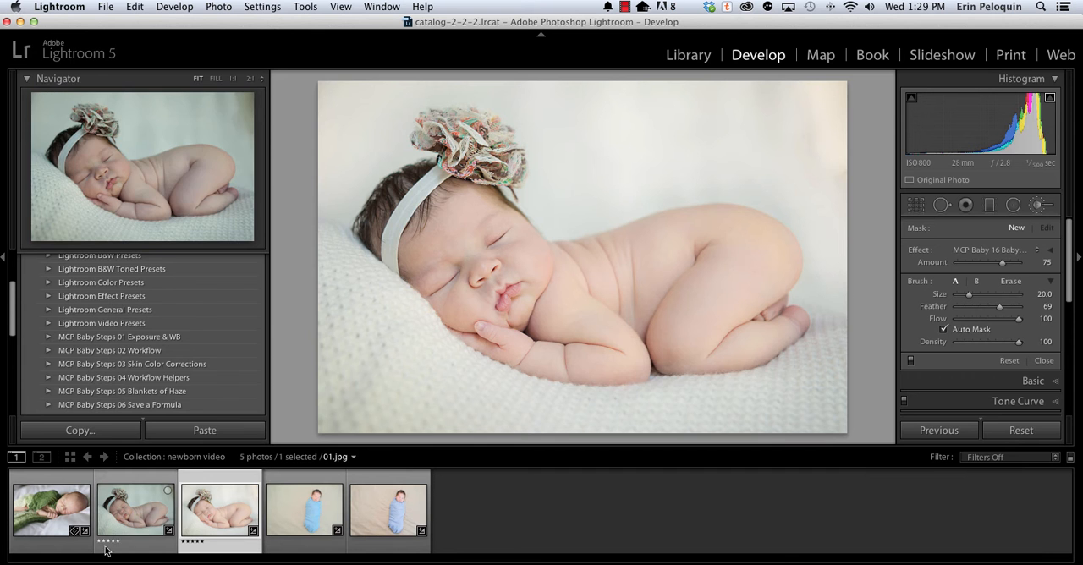
# Select the darker baby photo second in the filmstrip and apply 01b Fix Underexposure 2 from MCP Baby Steps 01 Exposure & WB.
pyautogui.click(136, 511)
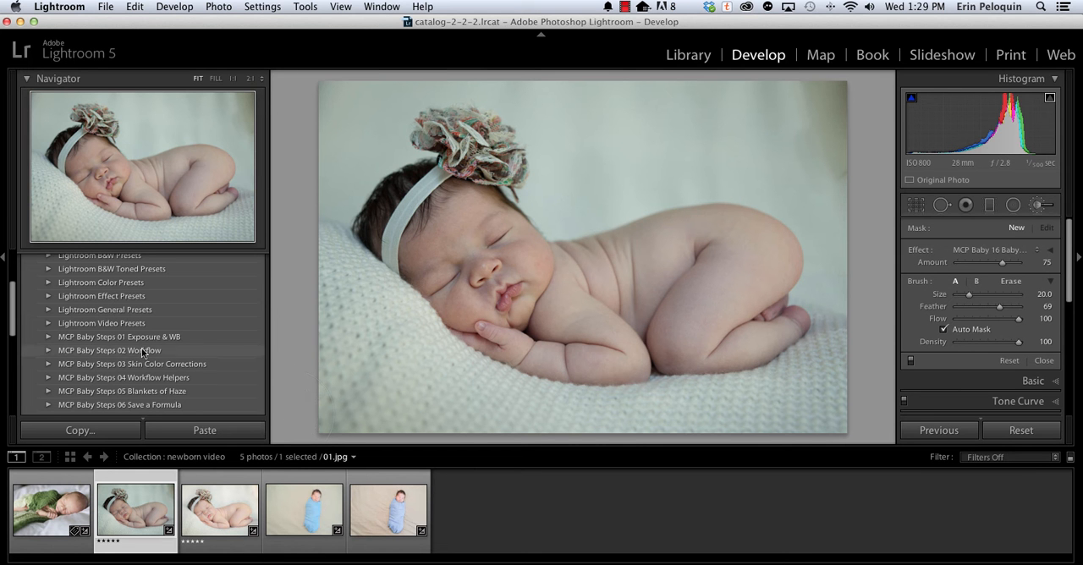
pyautogui.click(47, 338)
pyautogui.scroll(-2, 127, 389)
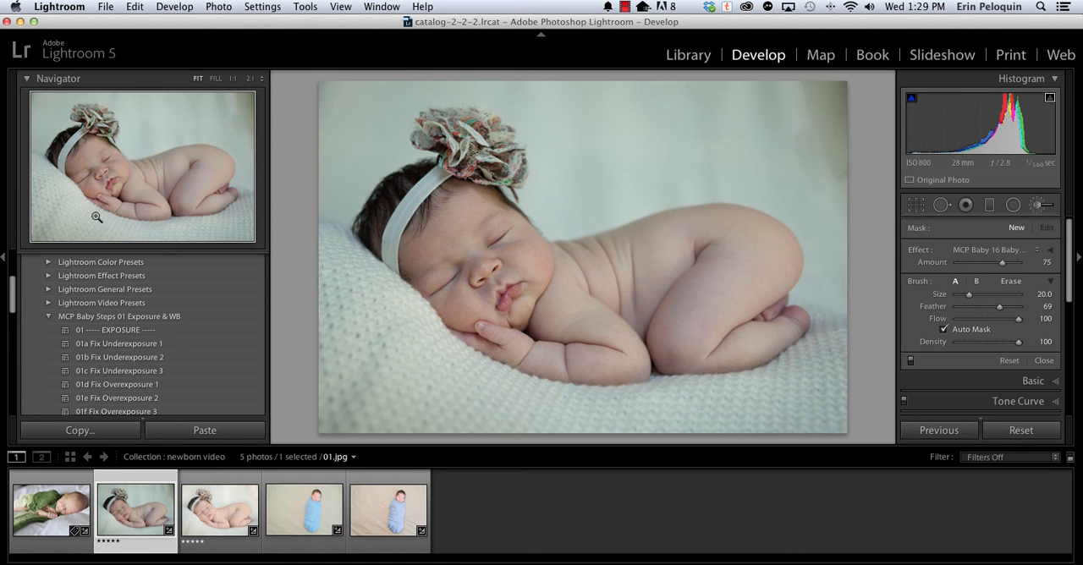
pyautogui.click(78, 359)
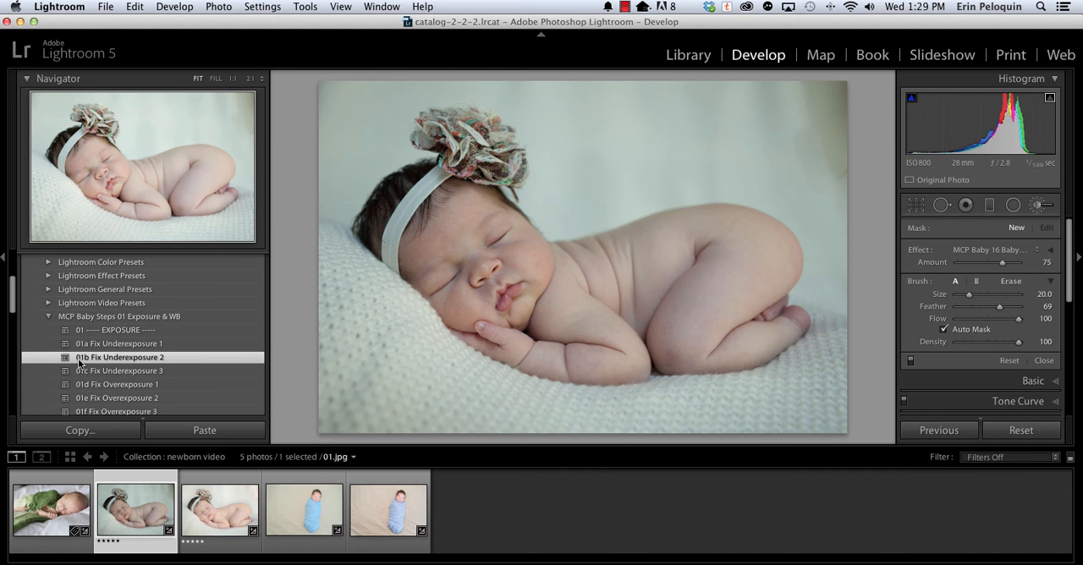
# Apply the 02a Auto White Balance preset from MCP Baby Steps 01 Exposure & WB to the baby photo.
pyautogui.scroll(-5, 78, 357)
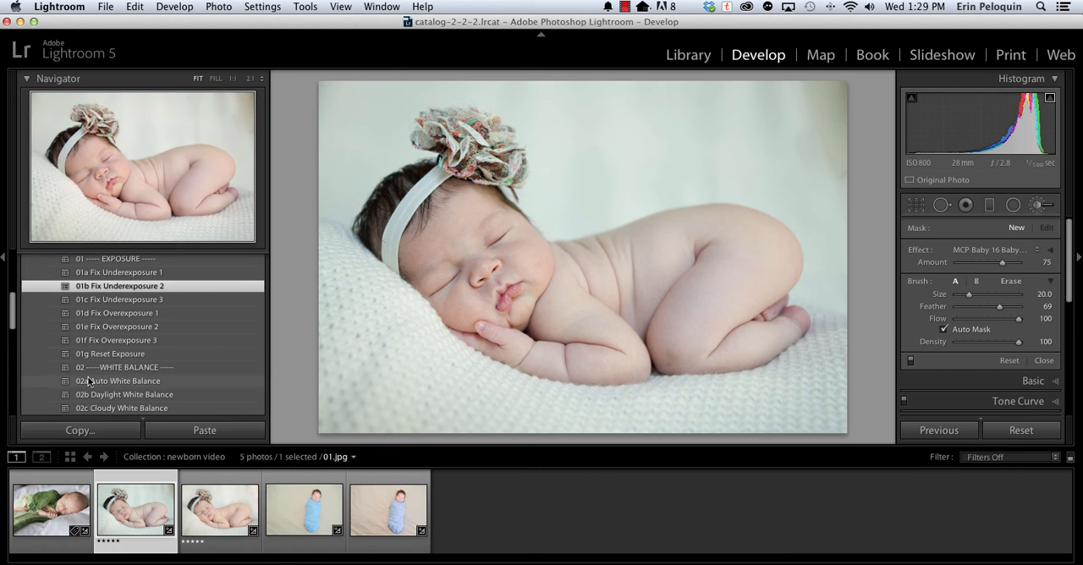
pyautogui.scroll(-2, 87, 407)
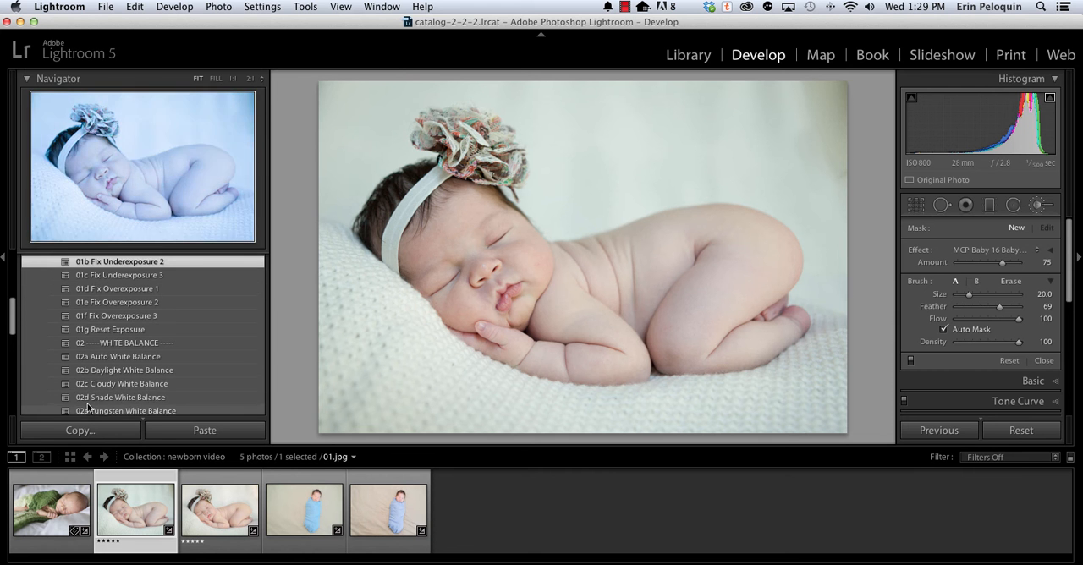
pyautogui.scroll(-1, 87, 406)
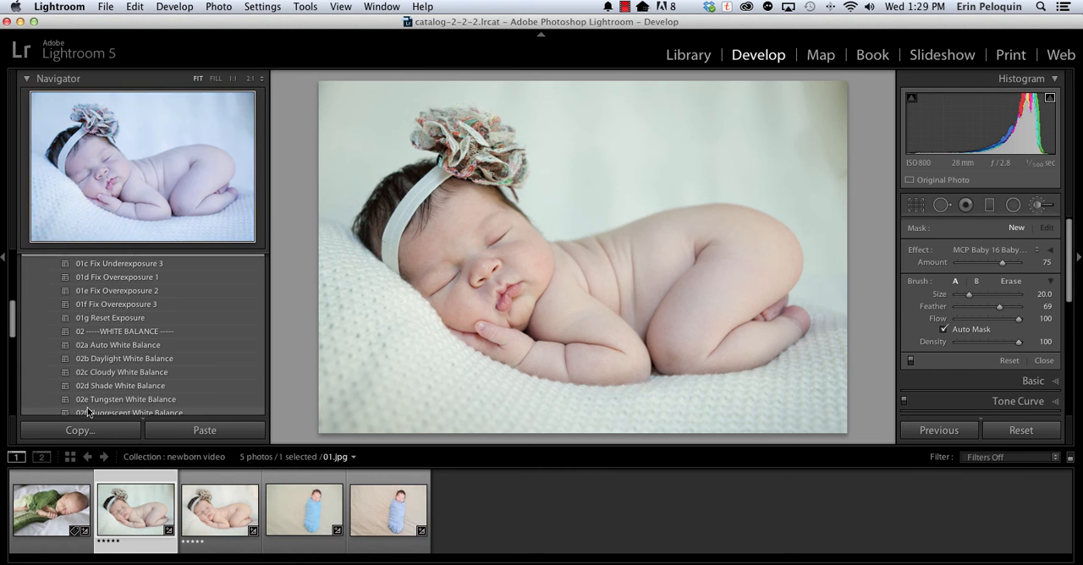
pyautogui.scroll(-1, 88, 412)
pyautogui.scroll(-1, 87, 412)
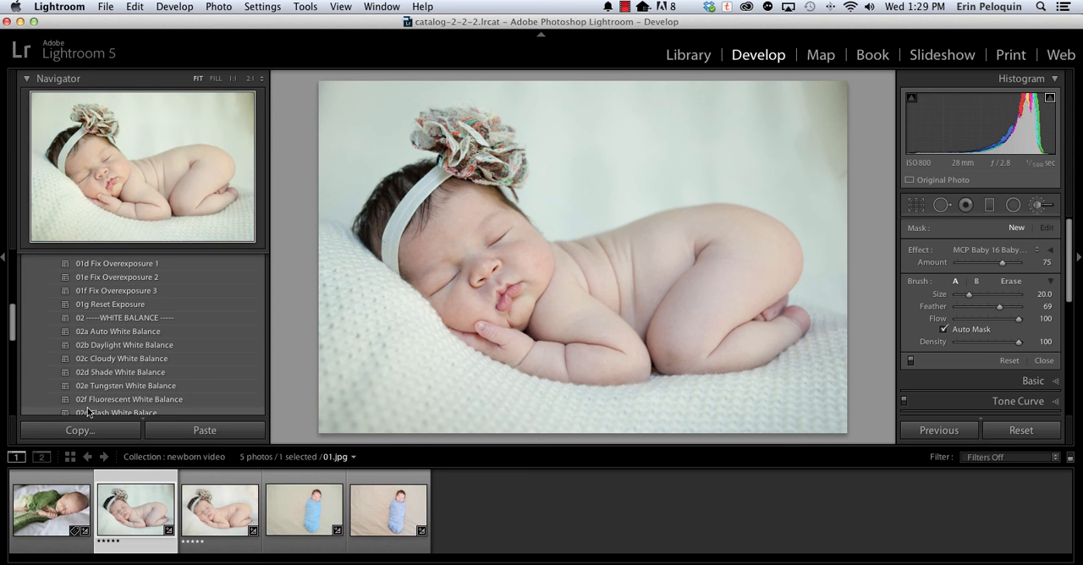
pyautogui.click(87, 330)
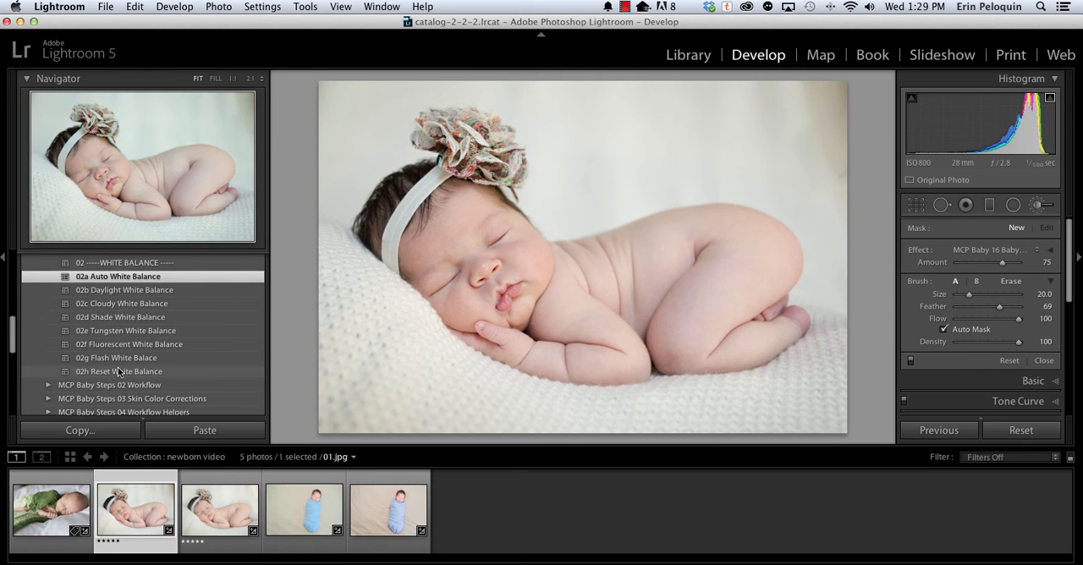
# Open MCP Baby Steps 02 Workflow and try 01a Sugar & Spice (Soft Color), followed by its 01b Haze version, on the photo.
pyautogui.scroll(-15, 117, 367)
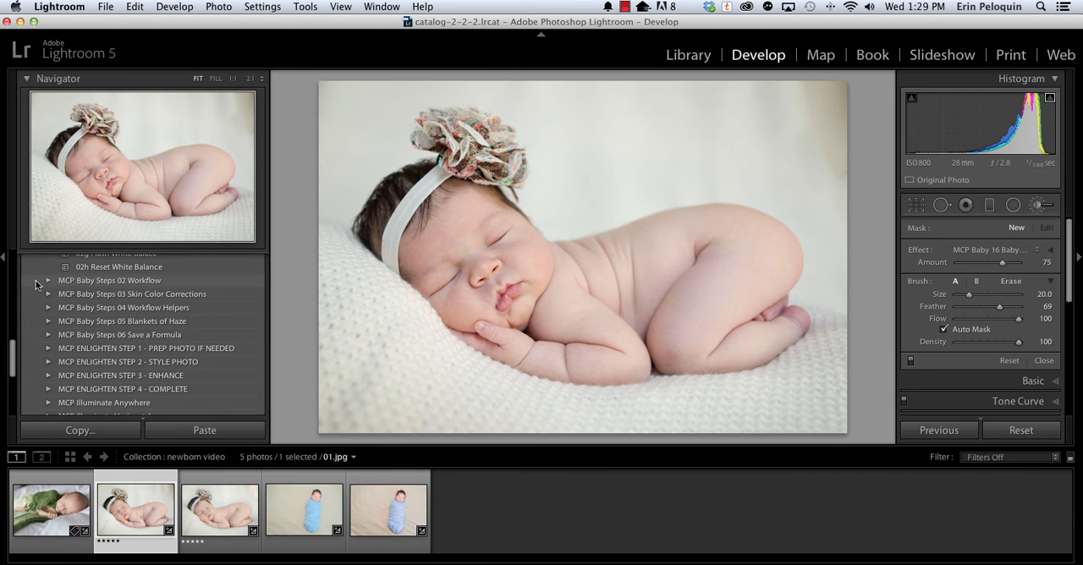
pyautogui.click(46, 280)
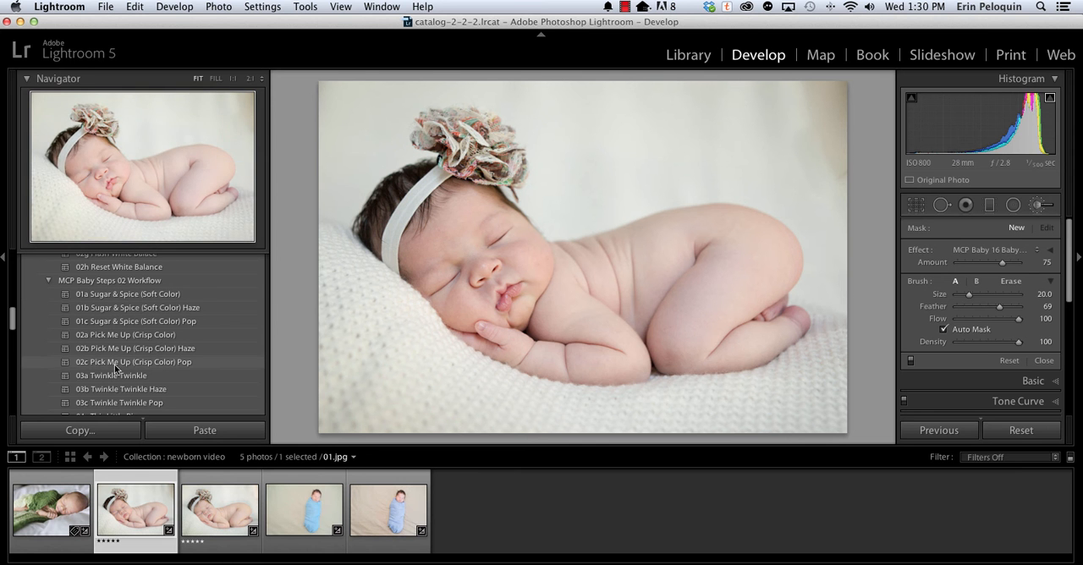
pyautogui.click(109, 295)
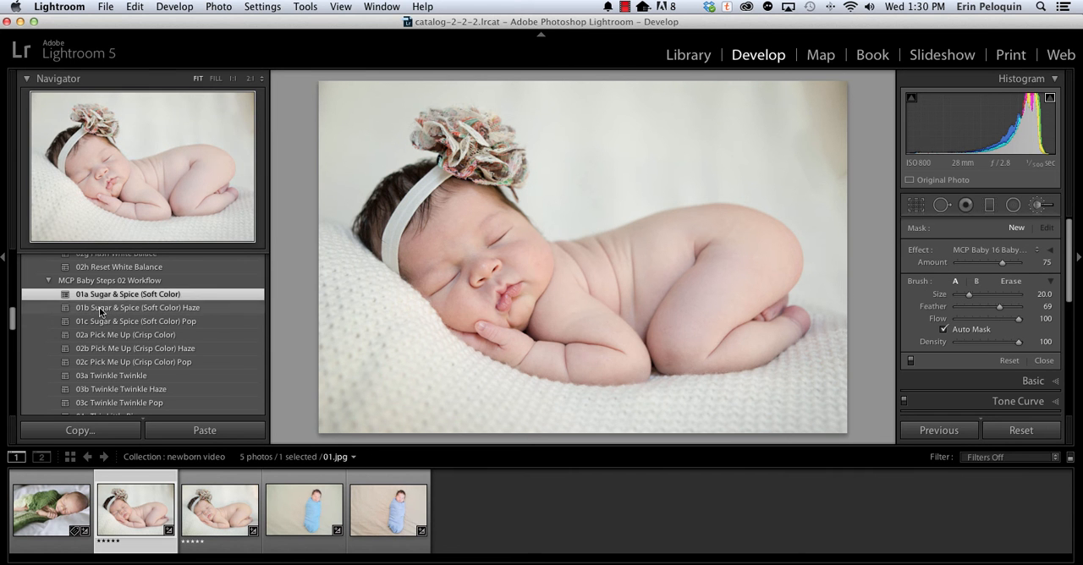
pyautogui.click(102, 309)
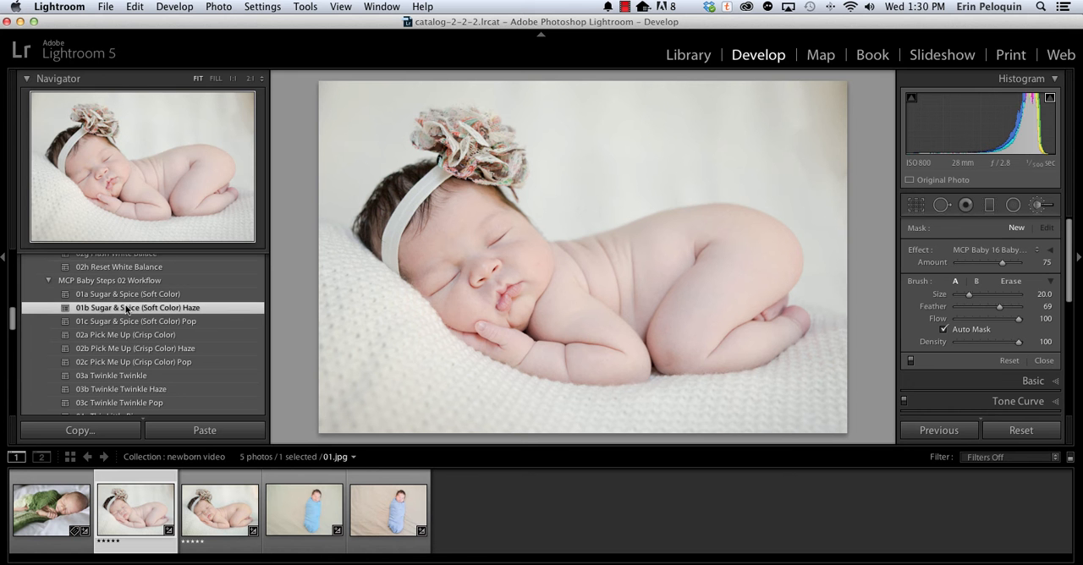
# Try 01c Sugar & Spice (Soft Color) Pop, 03a Twinkle Twinkle and 04c This Little Piggy Pop, and finish with 02c Pick Me Up (Crisp Color) Pop.
pyautogui.scroll(5, 98, 300)
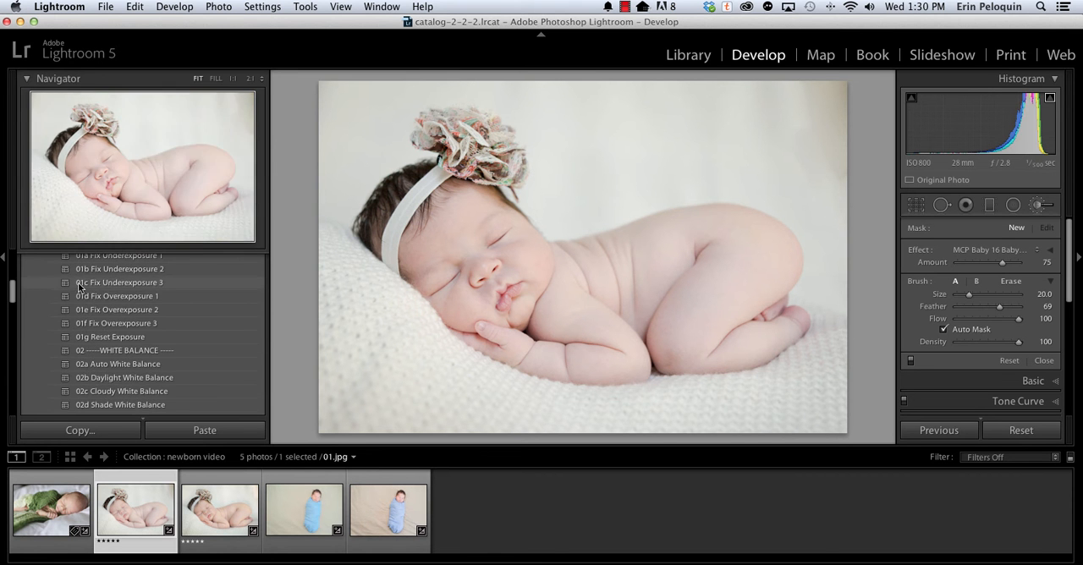
pyautogui.scroll(-3, 95, 366)
pyautogui.scroll(-5, 96, 367)
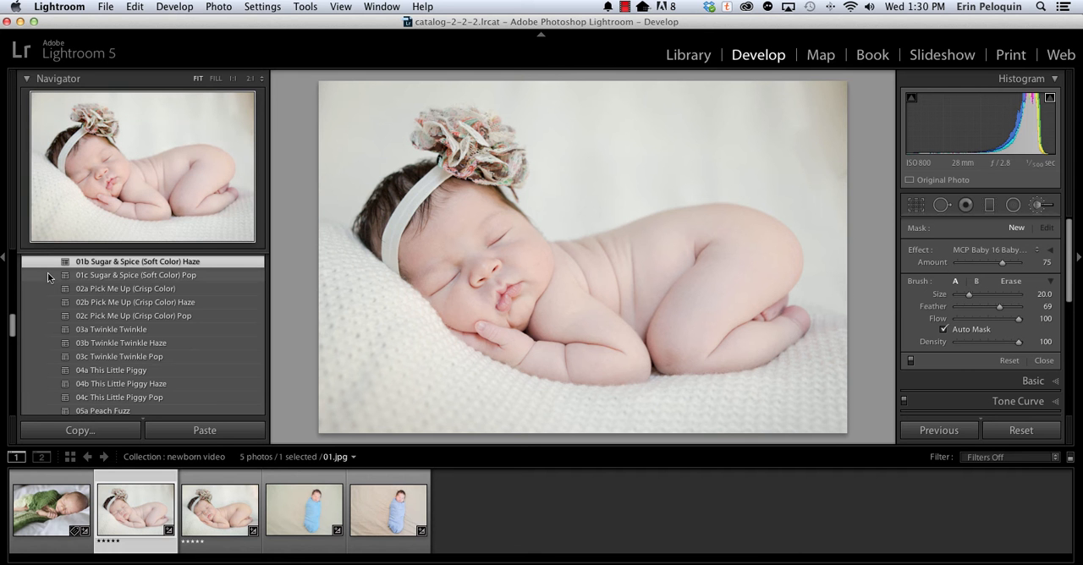
pyautogui.click(99, 273)
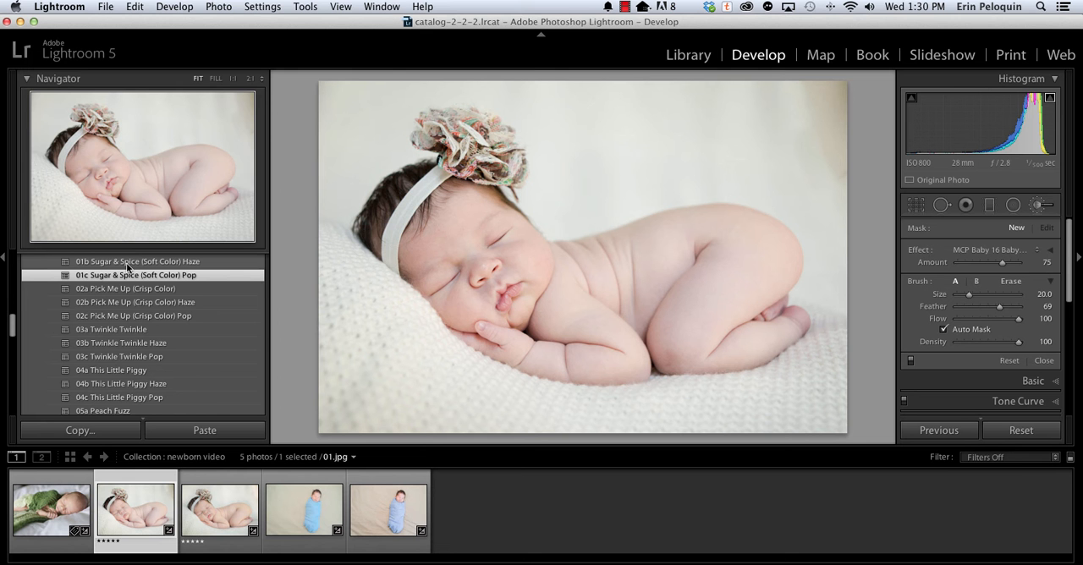
pyautogui.click(97, 334)
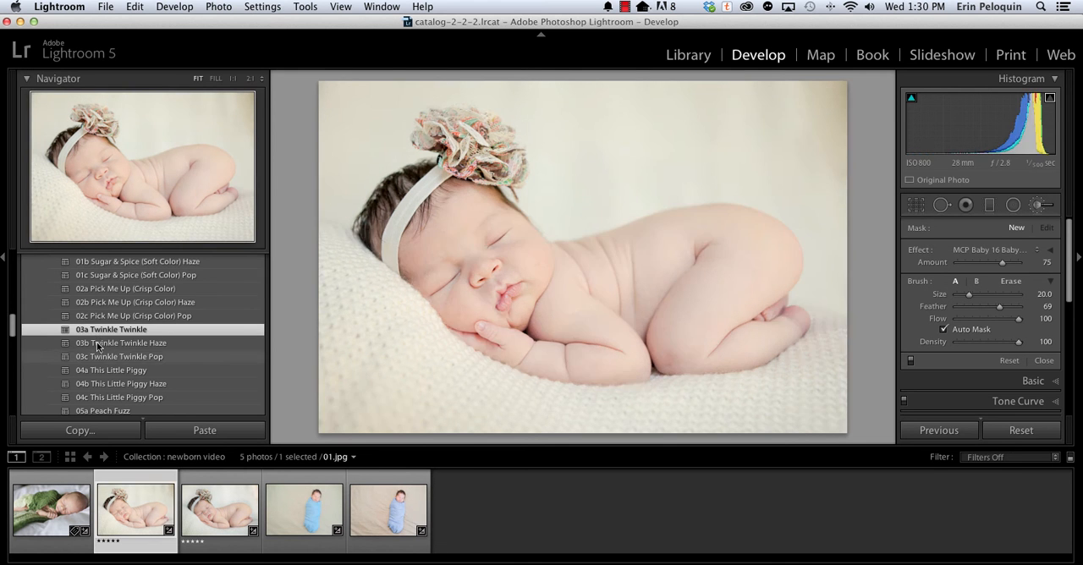
pyautogui.click(92, 395)
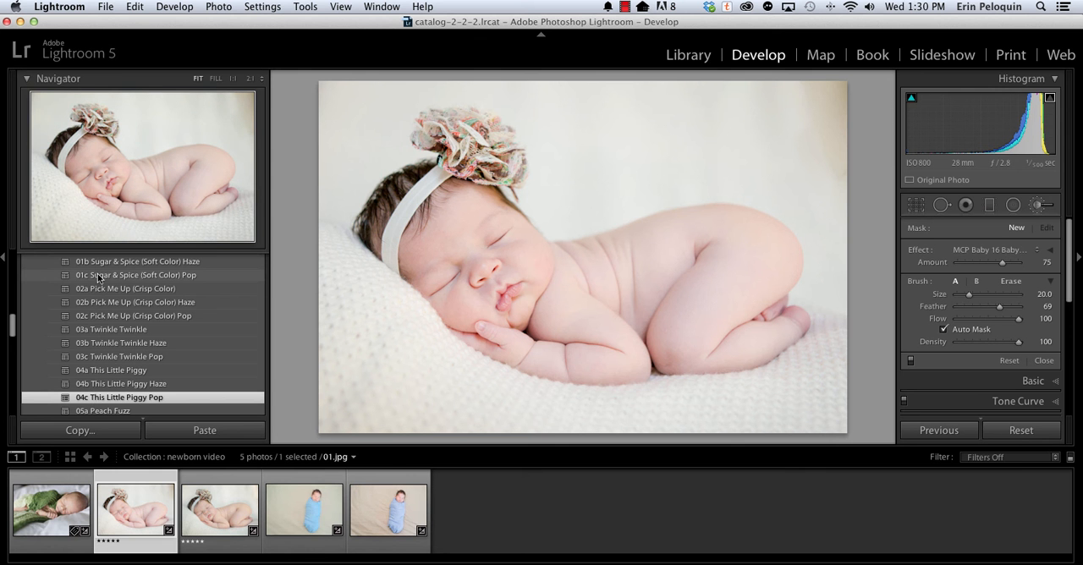
pyautogui.click(93, 315)
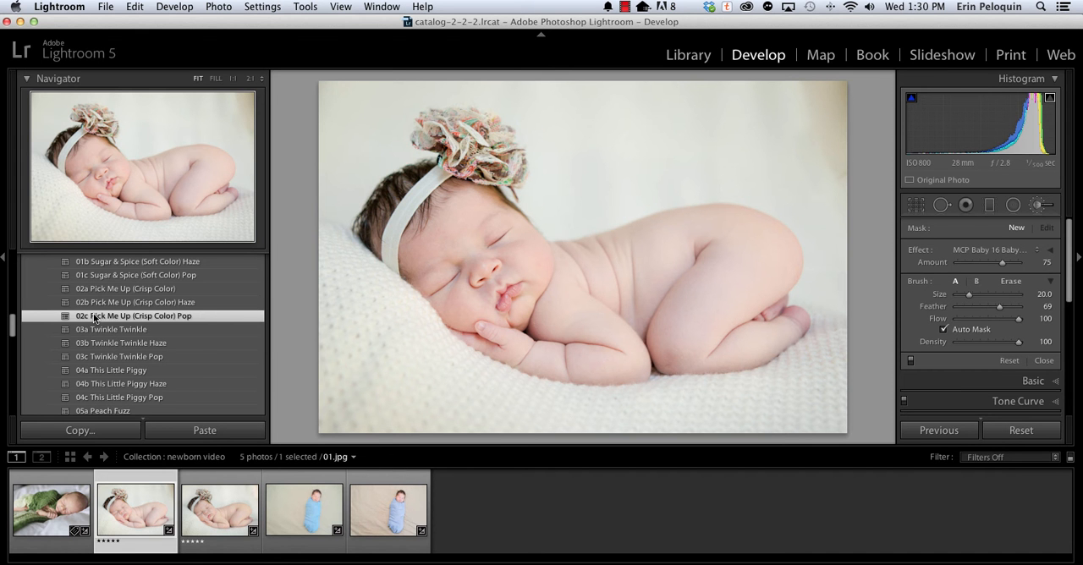
# Apply 03a Hush Reds with Baby Powder Light from MCP Baby Steps 03 Skin Color Corrections to the baby photo.
pyautogui.scroll(-4, 92, 400)
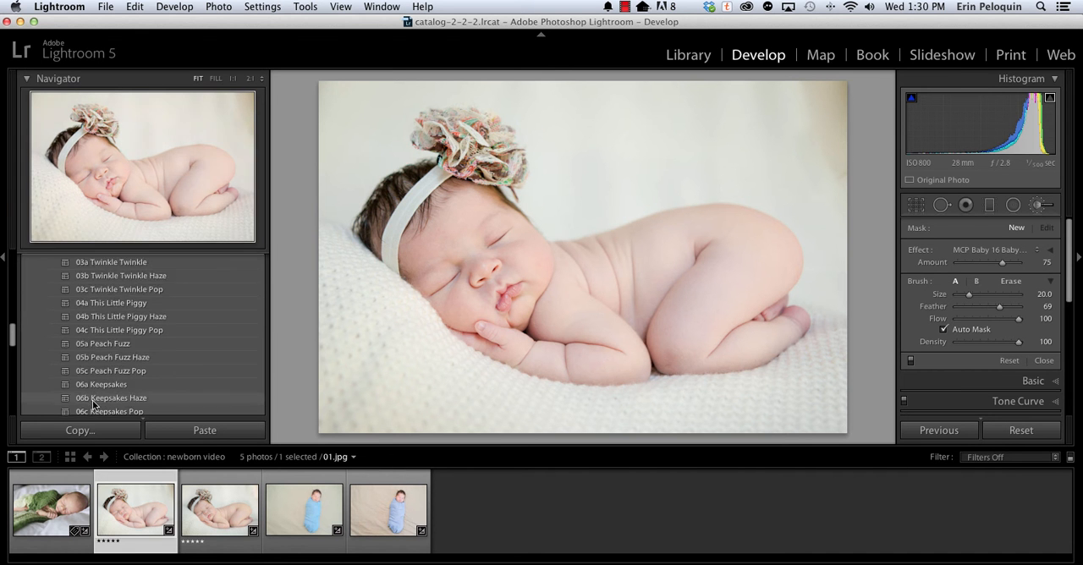
pyautogui.scroll(-6, 92, 400)
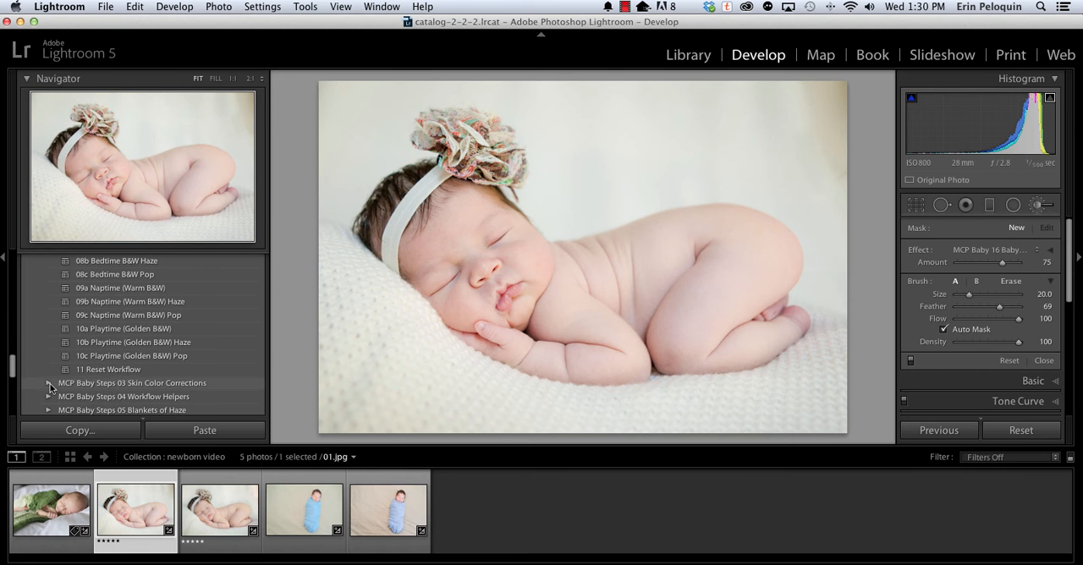
pyautogui.click(49, 384)
pyautogui.scroll(-3, 144, 375)
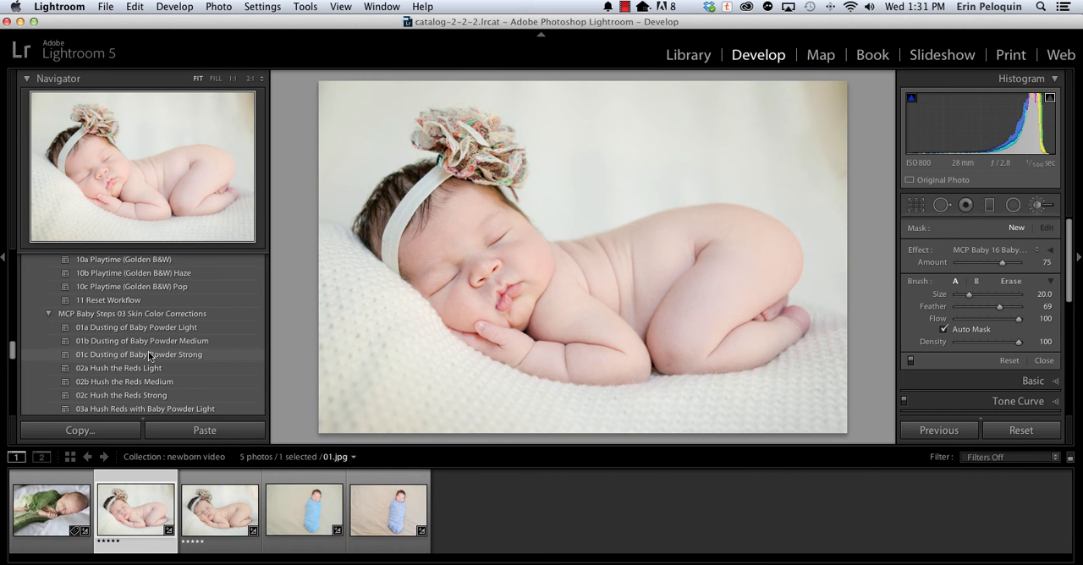
pyautogui.scroll(-3, 148, 353)
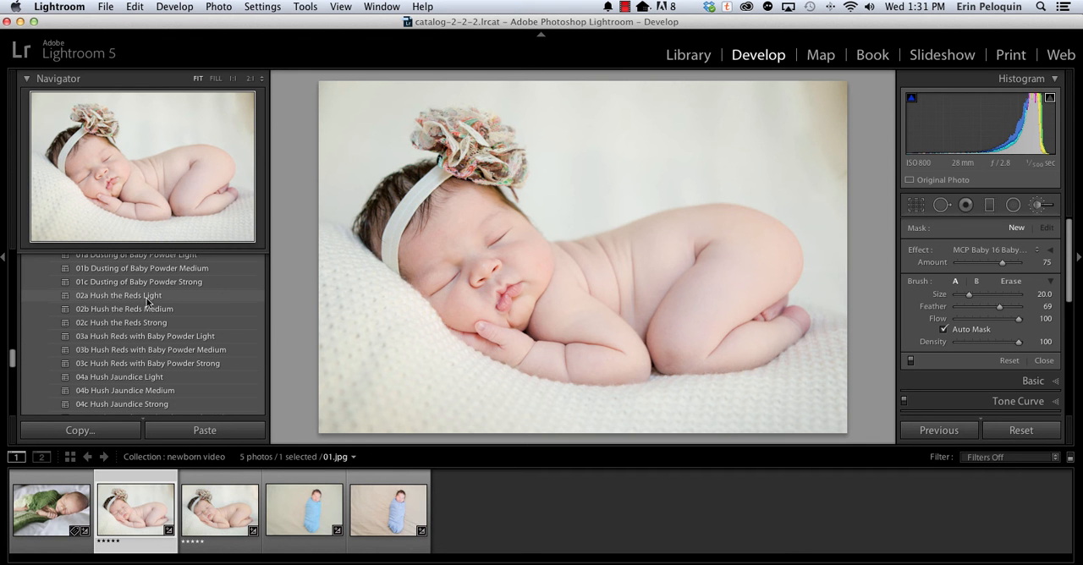
pyautogui.scroll(-2, 126, 381)
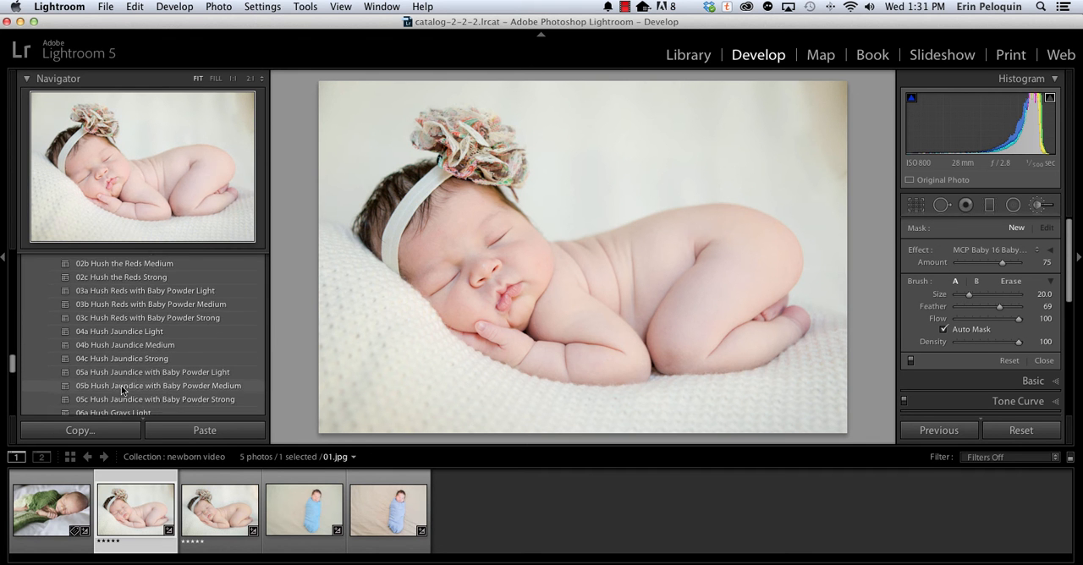
pyautogui.scroll(1, 125, 332)
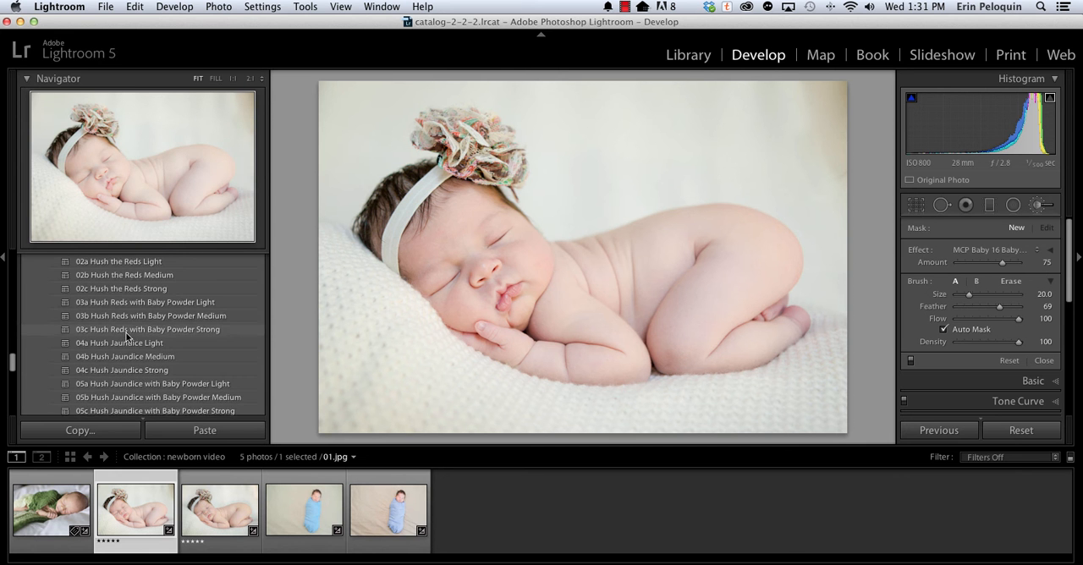
pyautogui.scroll(3, 125, 332)
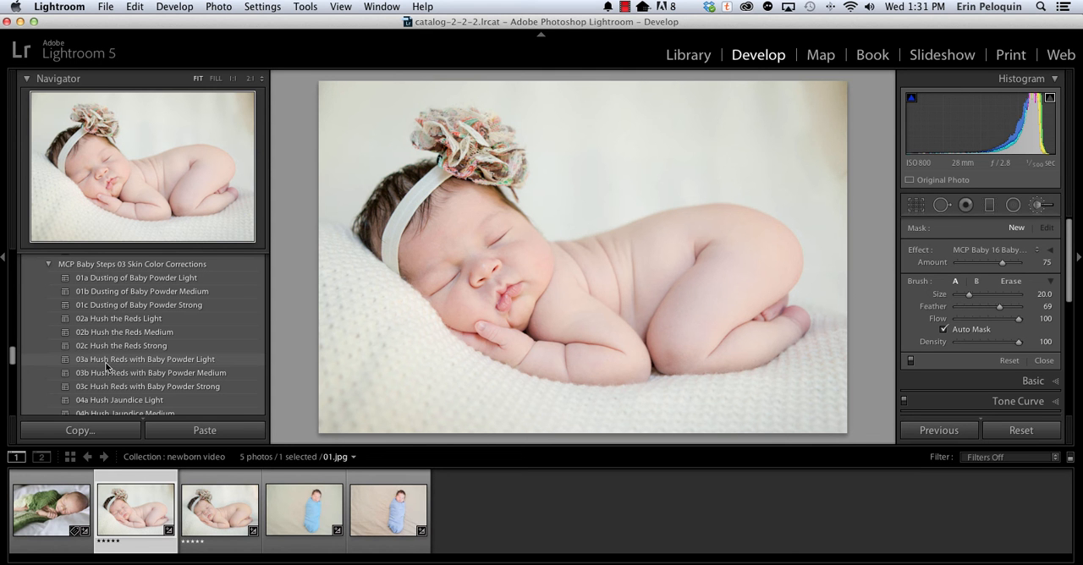
pyautogui.click(179, 364)
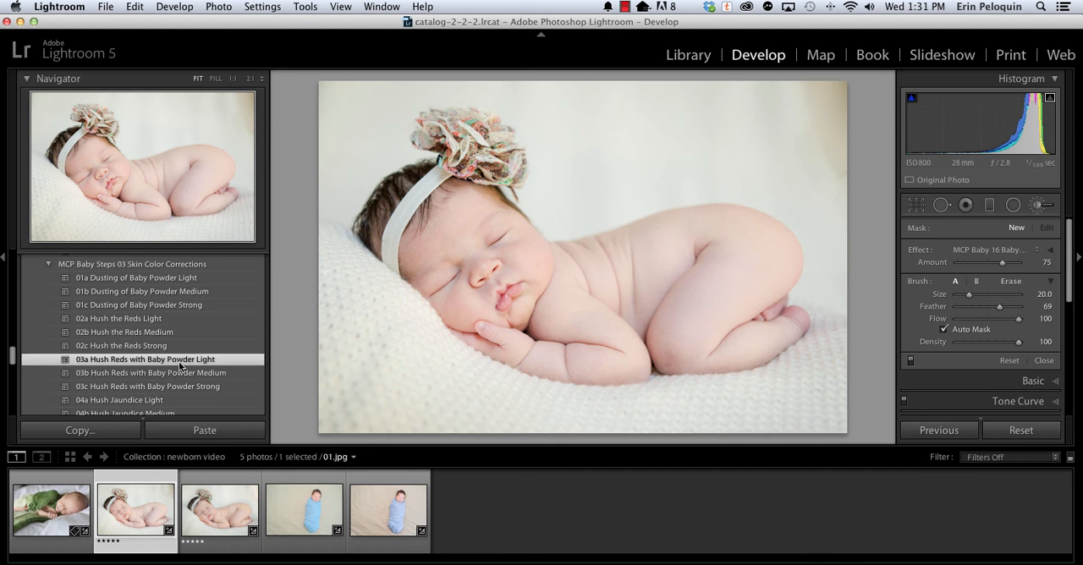
# Look past the remaining skin color presets and open the MCP Baby Steps 04 Workflow Helpers preset folder.
pyautogui.scroll(-3, 178, 368)
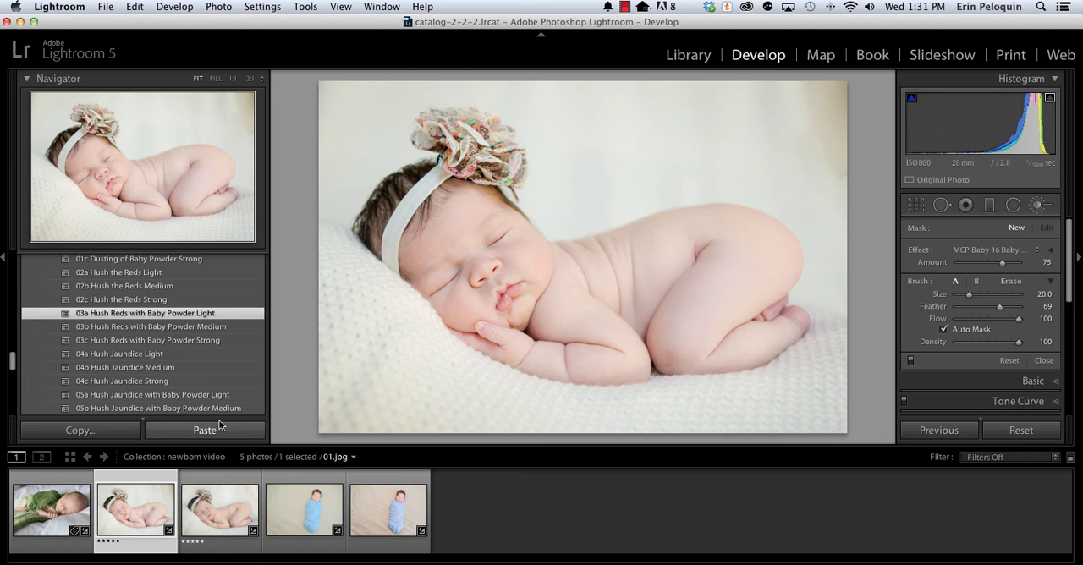
pyautogui.scroll(3, 182, 383)
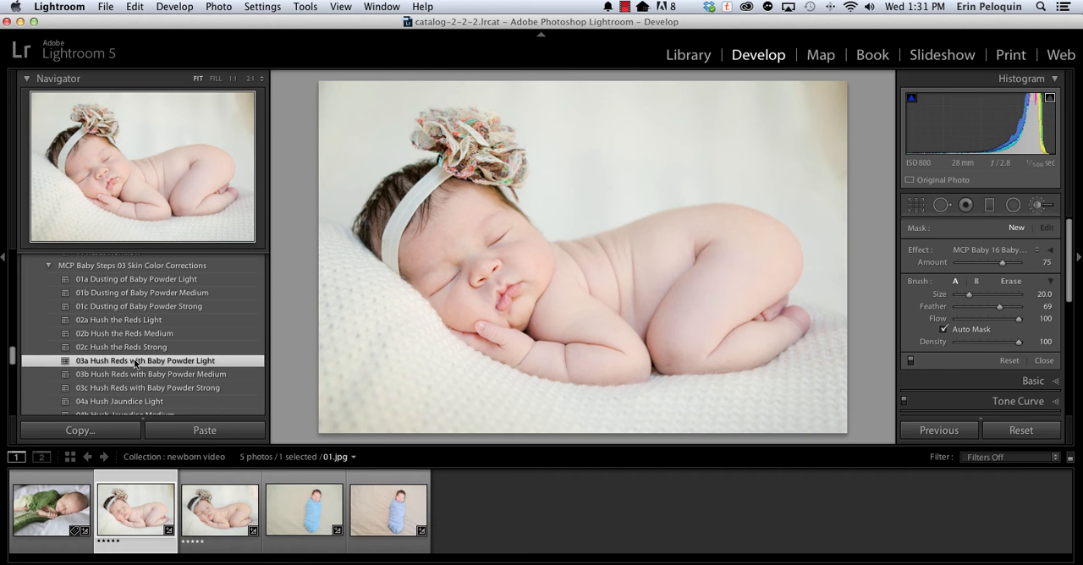
pyautogui.scroll(-8, 134, 362)
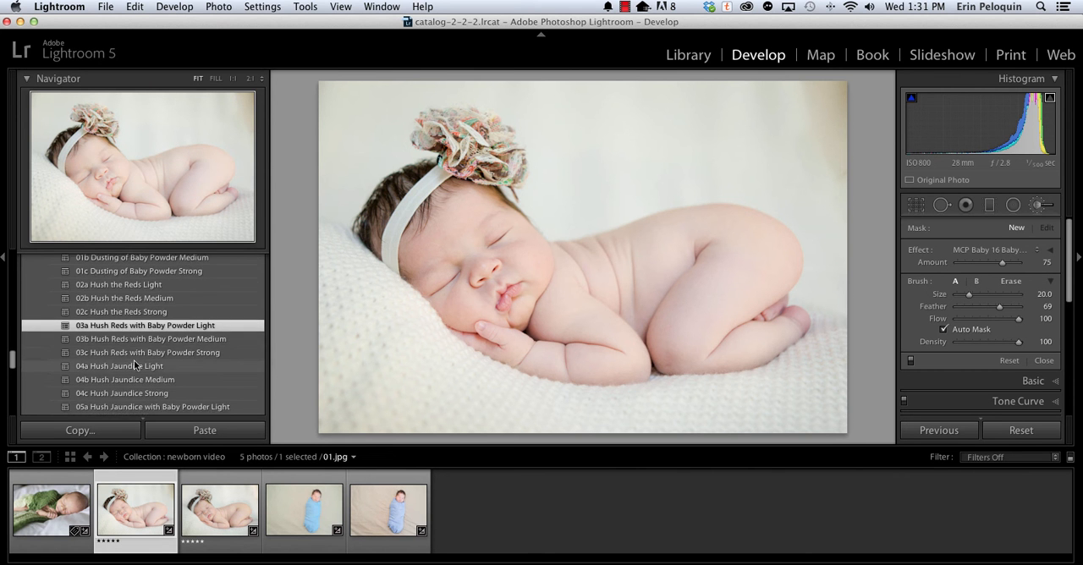
pyautogui.scroll(-3, 134, 360)
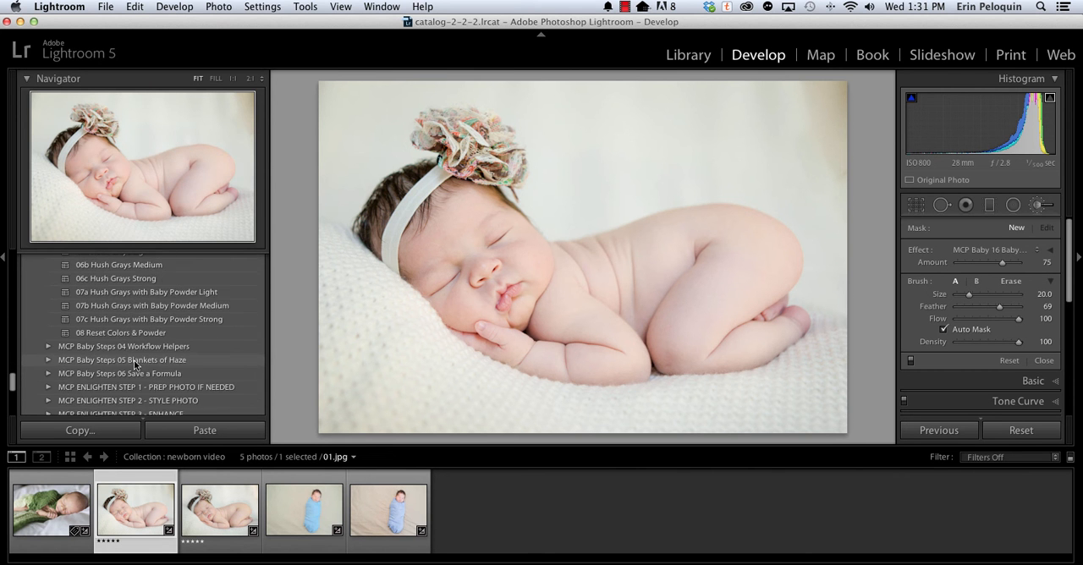
pyautogui.click(47, 347)
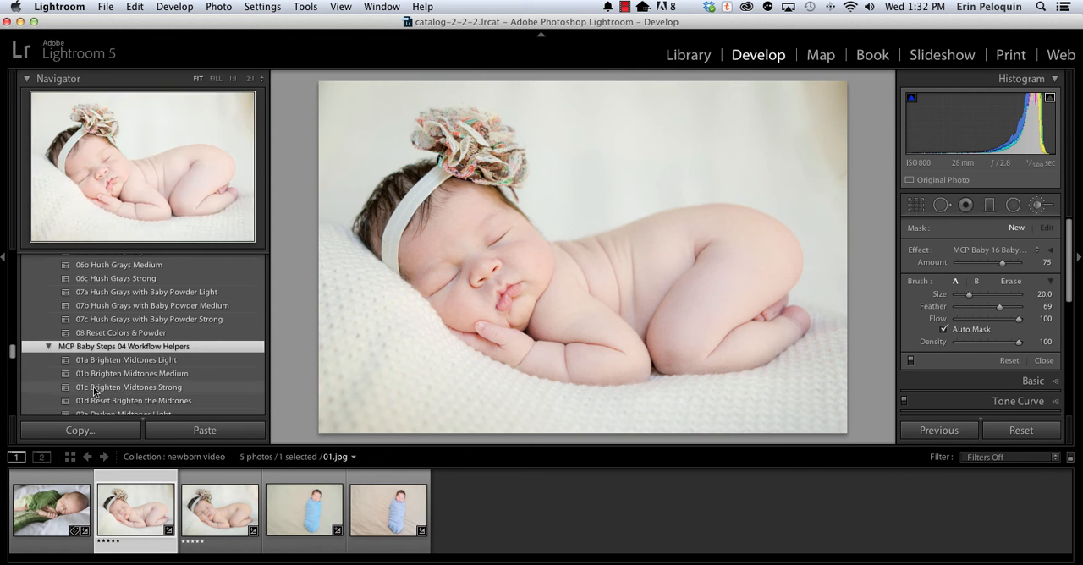
# Review the midtone, highlight and shadow helpers and apply the 05a Crying for Contrast Light preset to the baby photo.
pyautogui.scroll(-3, 130, 388)
pyautogui.scroll(-1, 130, 389)
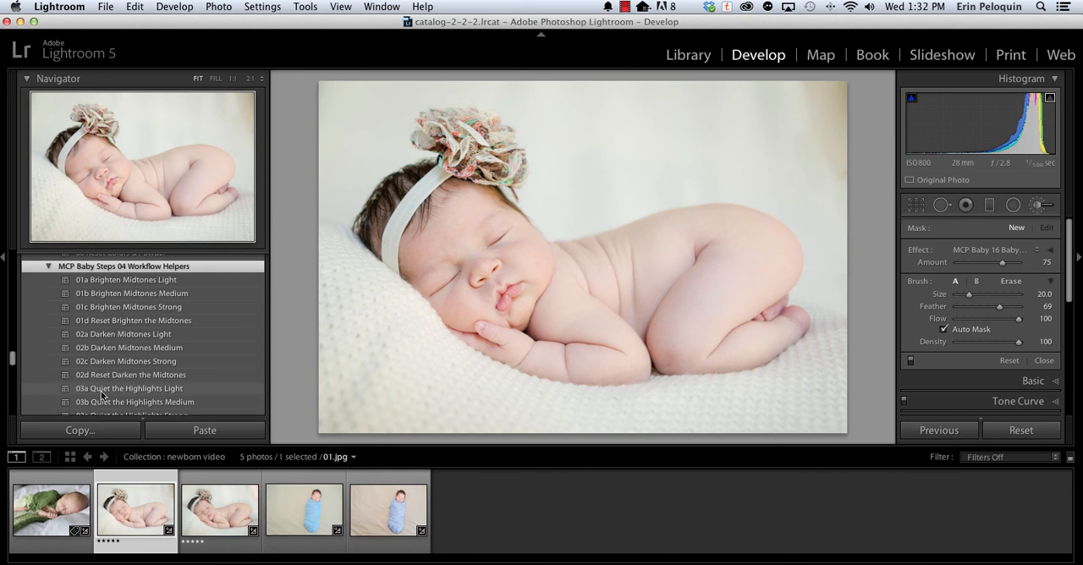
pyautogui.scroll(3, 124, 320)
pyautogui.scroll(-5, 103, 364)
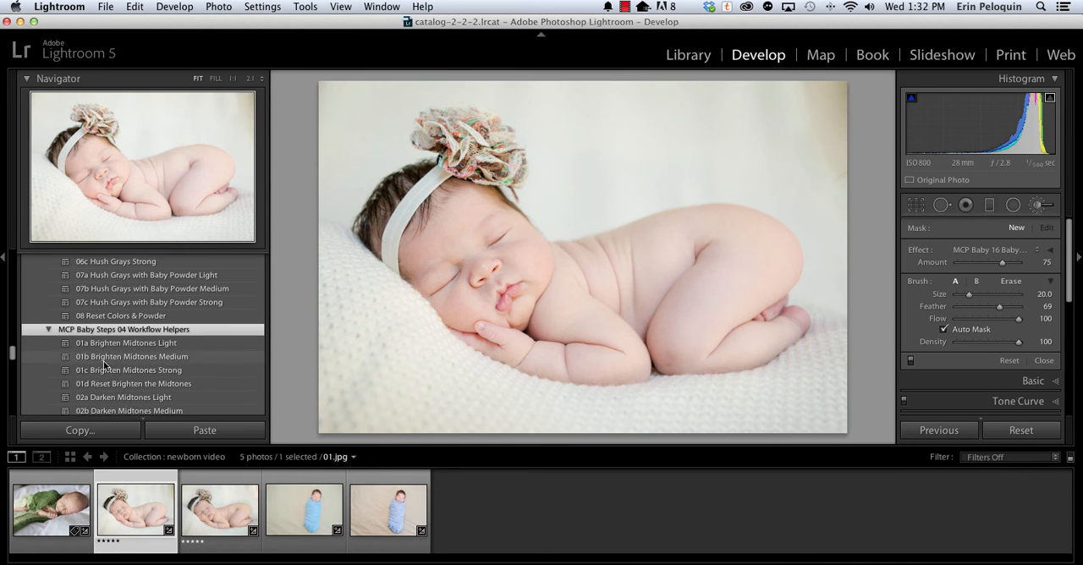
pyautogui.scroll(-4, 104, 381)
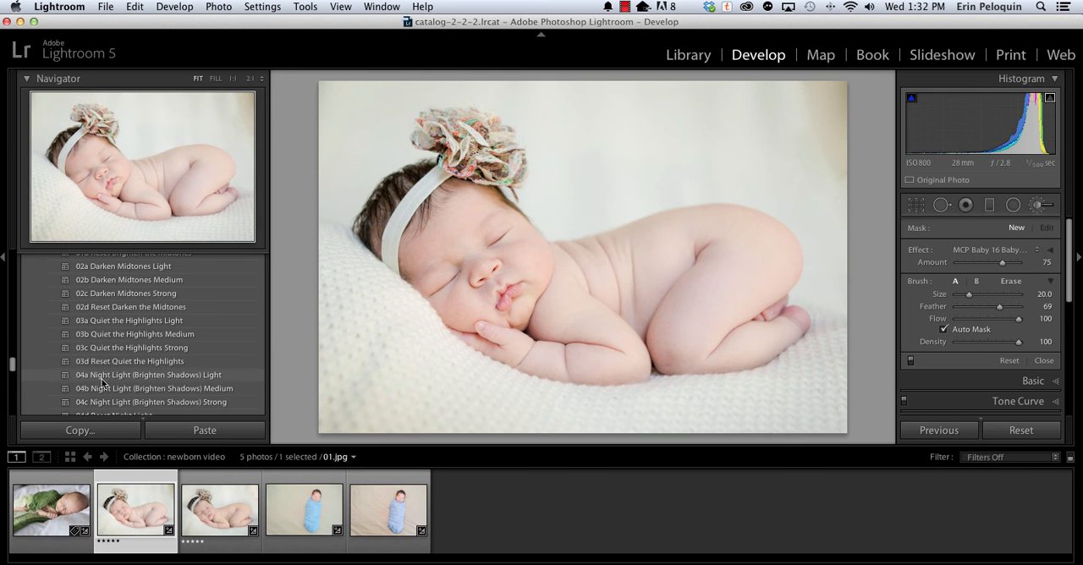
pyautogui.scroll(-3, 102, 394)
pyautogui.scroll(-3, 102, 389)
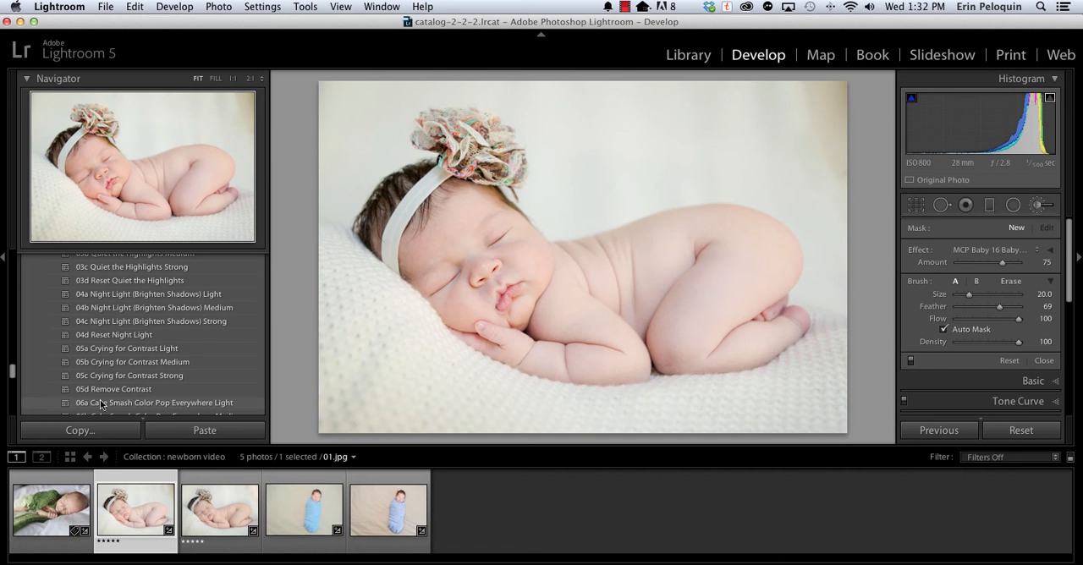
pyautogui.click(88, 353)
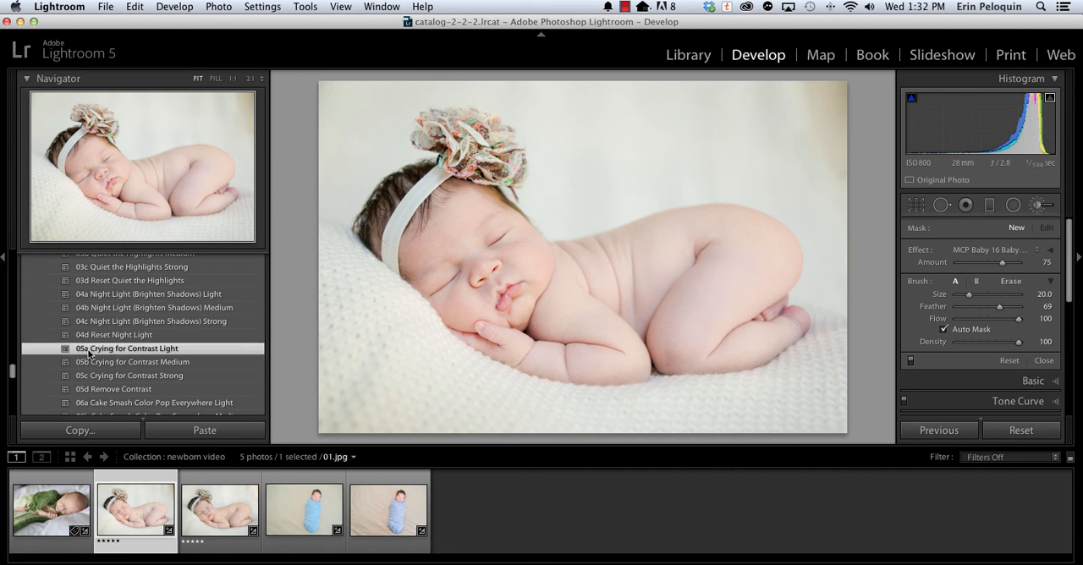
# Apply the 07a Sharpen Light preset from MCP Baby Steps 04 Workflow Helpers to the photo.
pyautogui.scroll(-2, 102, 368)
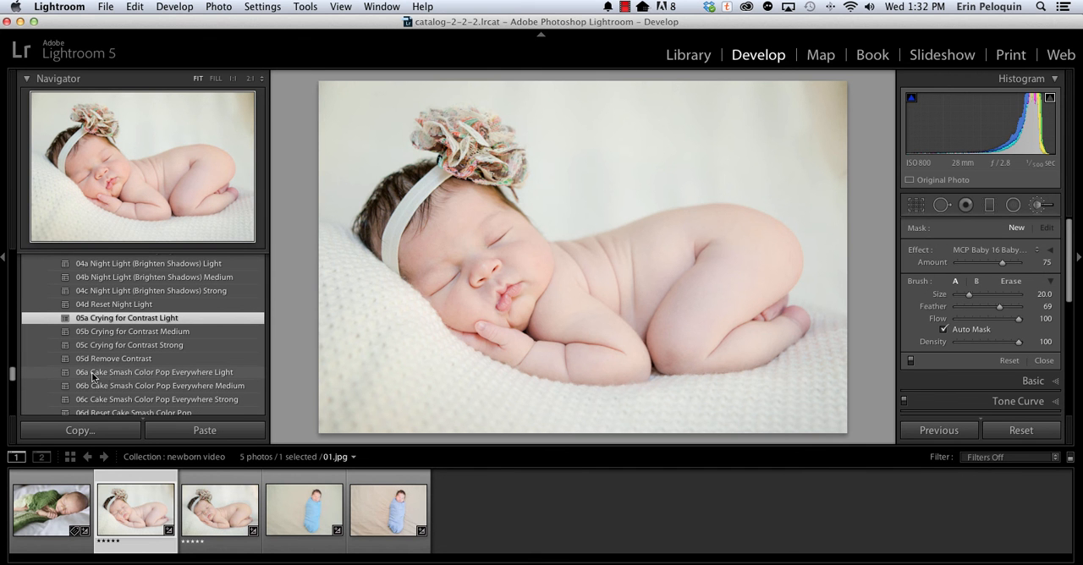
pyautogui.scroll(-3, 92, 372)
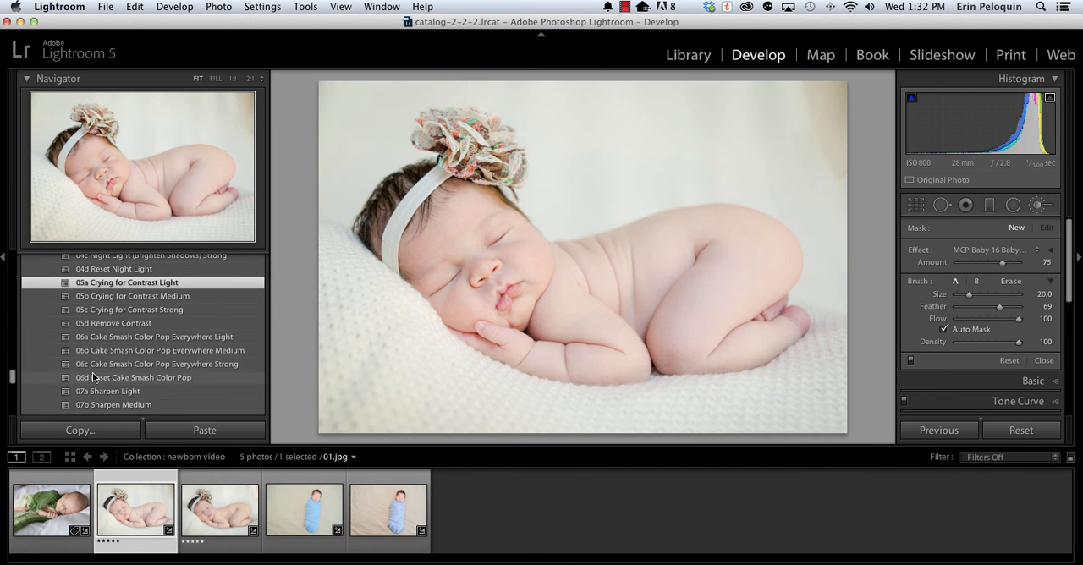
pyautogui.click(90, 390)
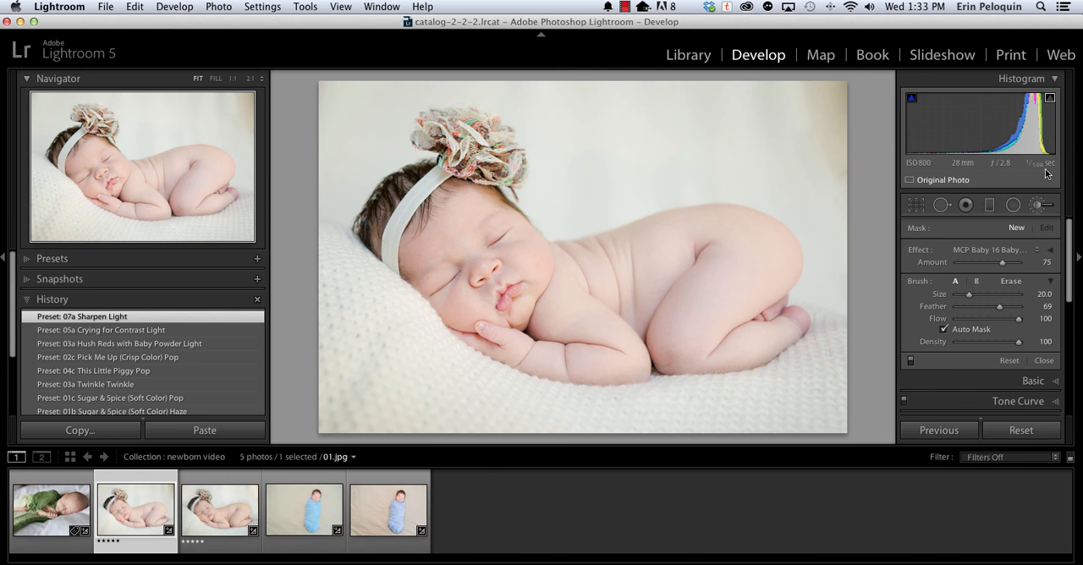
# Load the MCP Baby 17 Sharp Eyelashes effect into a new Adjustment Brush.
pyautogui.click(1044, 205)
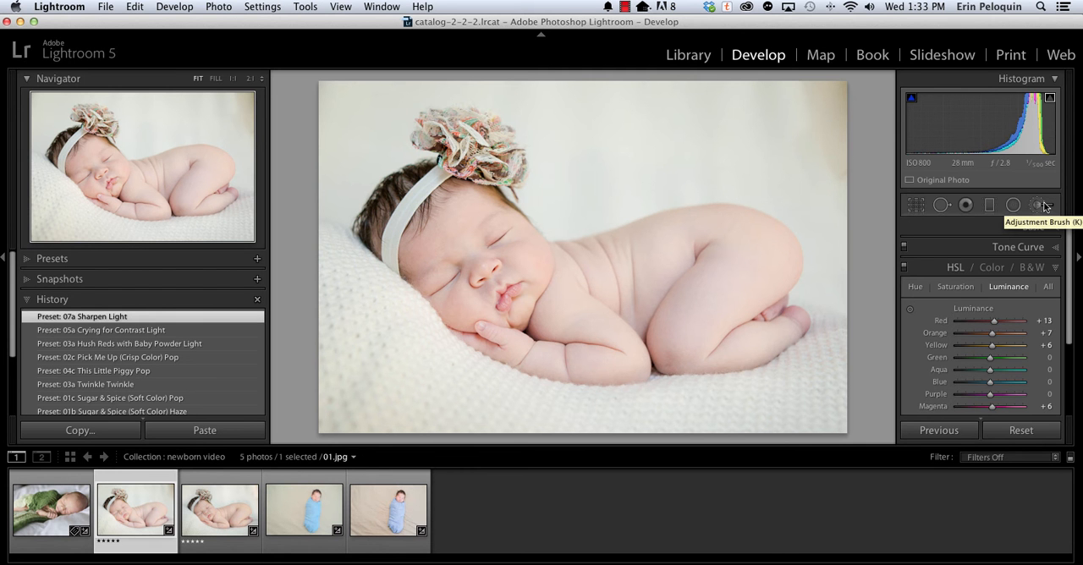
pyautogui.click(1044, 205)
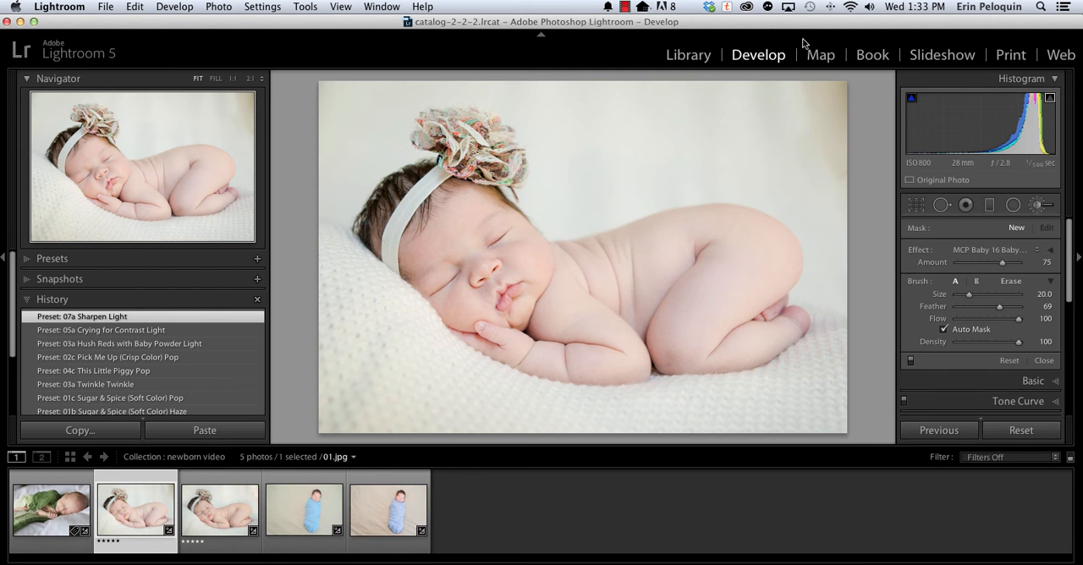
pyautogui.click(966, 249)
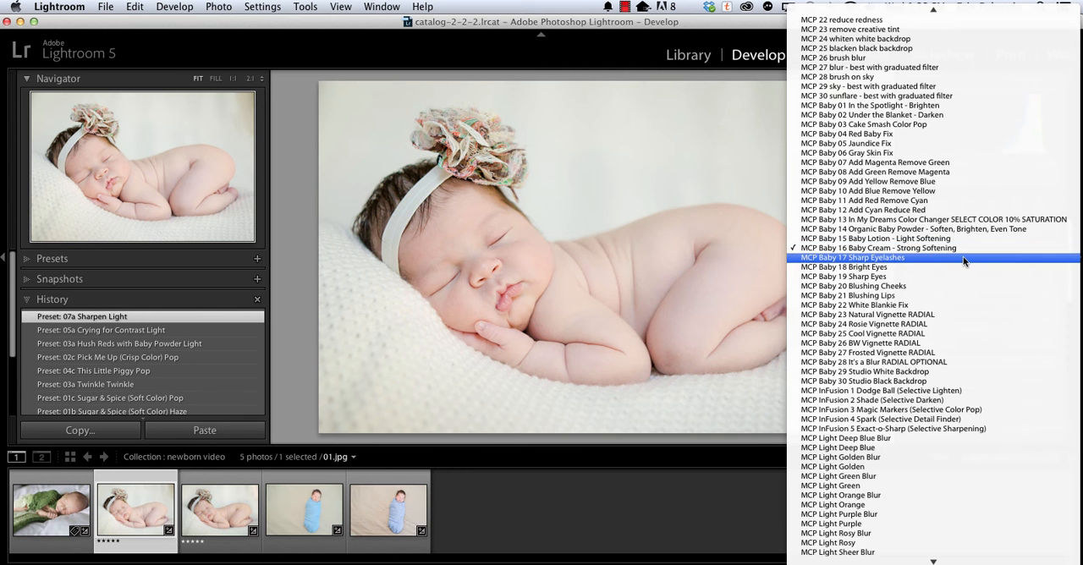
pyautogui.click(963, 257)
# Paint the Sharp Eyelashes effect along the lash lines of both closed eyes at 1:1 view with brush size 3.
pyautogui.click(233, 77)
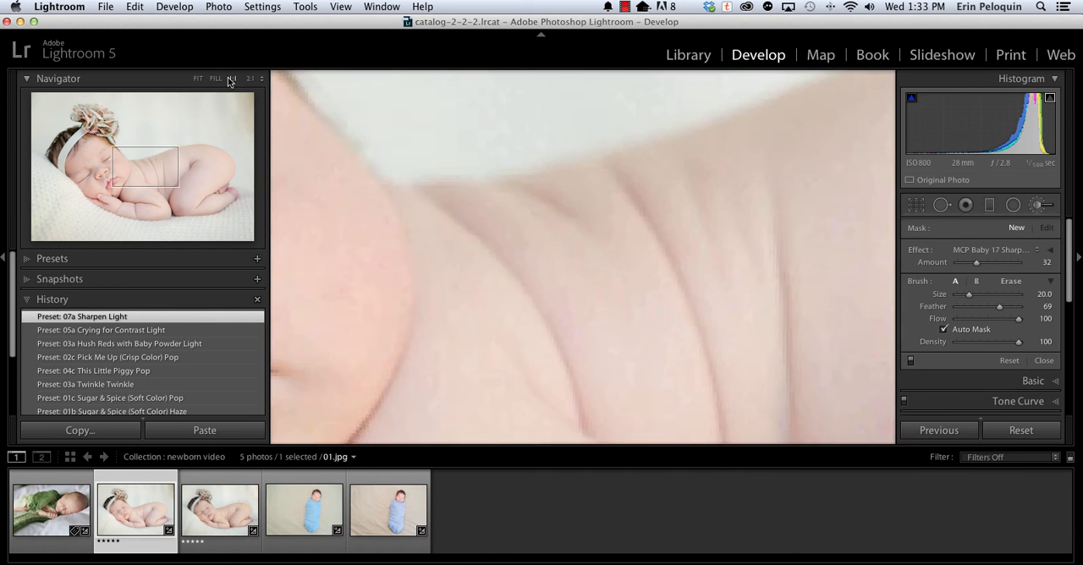
pyautogui.click(117, 160)
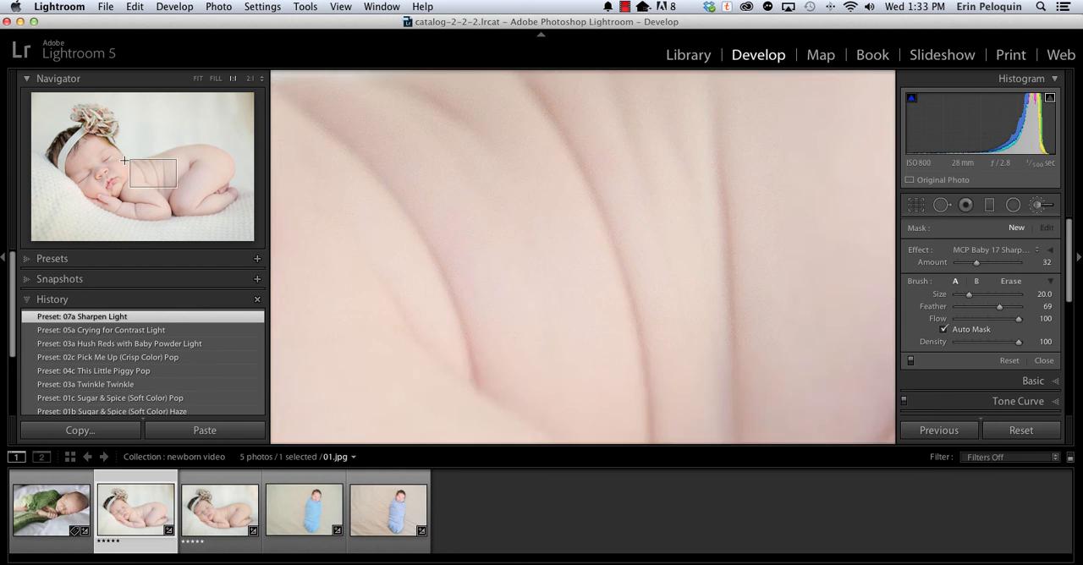
pyautogui.moveTo(422, 258); pyautogui.dragTo(532, 212)
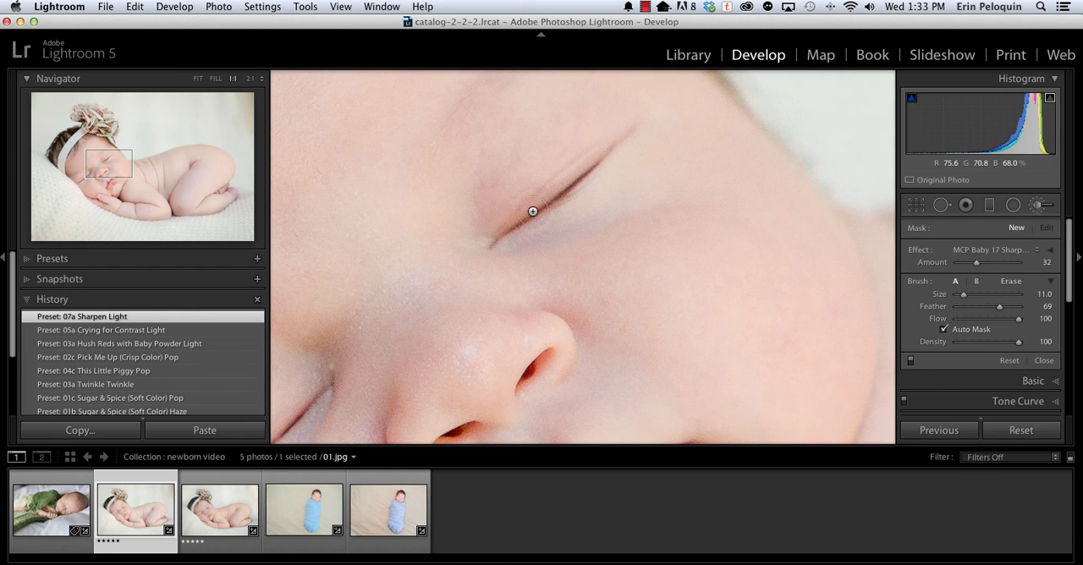
pyautogui.scroll(-5, 518, 226)
pyautogui.press('[')
pyautogui.moveTo(519, 224); pyautogui.dragTo(596, 166)
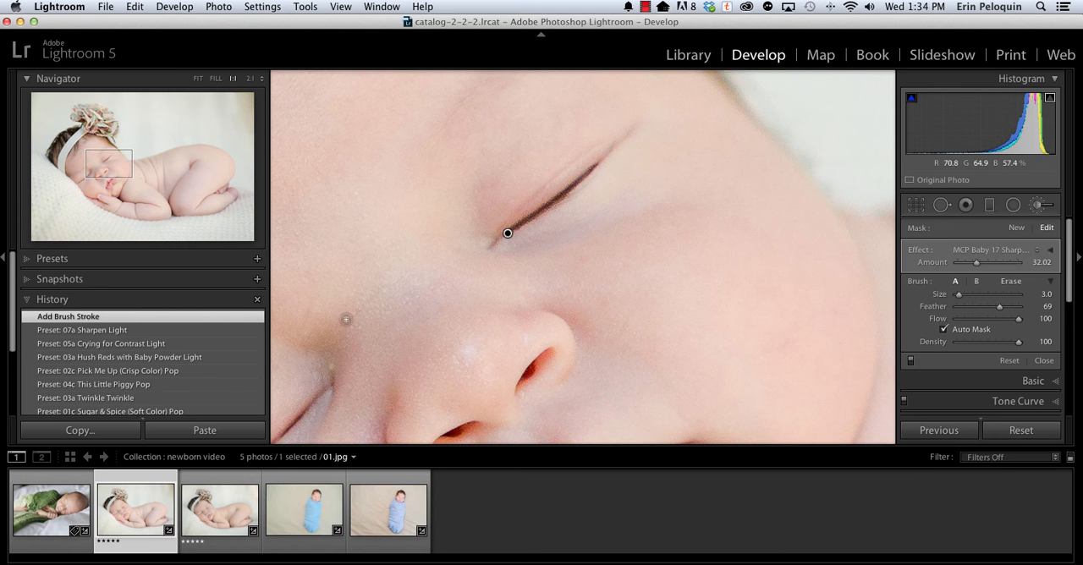
pyautogui.moveTo(437, 284); pyautogui.dragTo(611, 116)
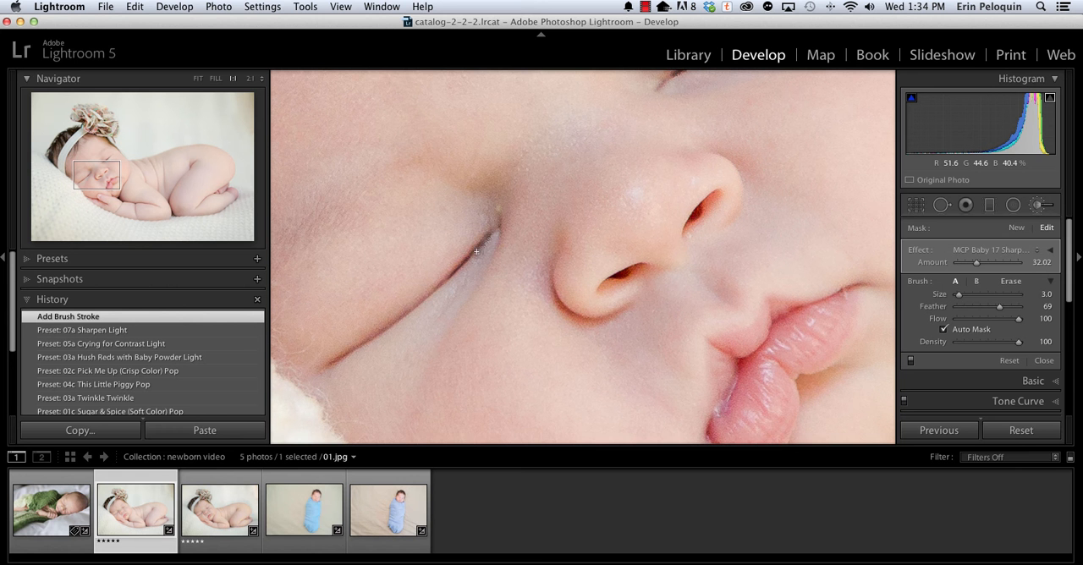
pyautogui.moveTo(463, 265); pyautogui.dragTo(336, 358)
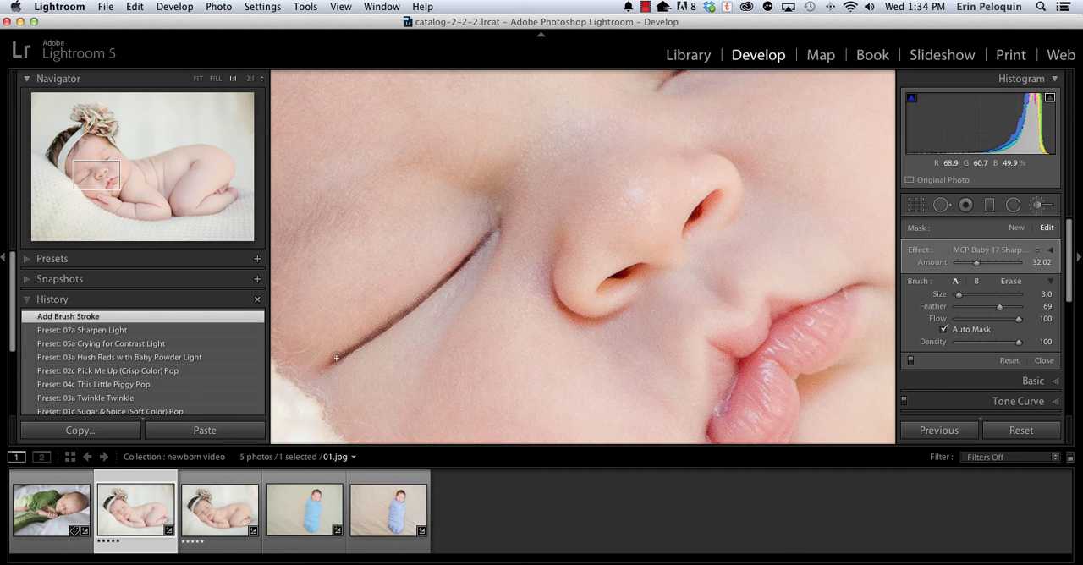
# View the whole photo, check the individual settings of the eyelash brush effect, and set its Amount to 18.
pyautogui.click(197, 80)
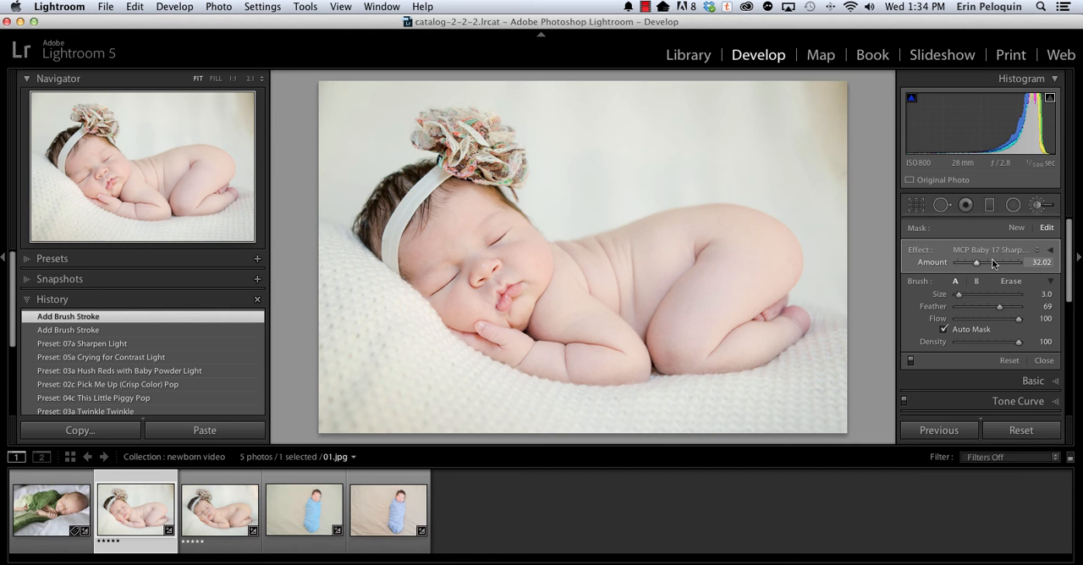
pyautogui.click(1051, 251)
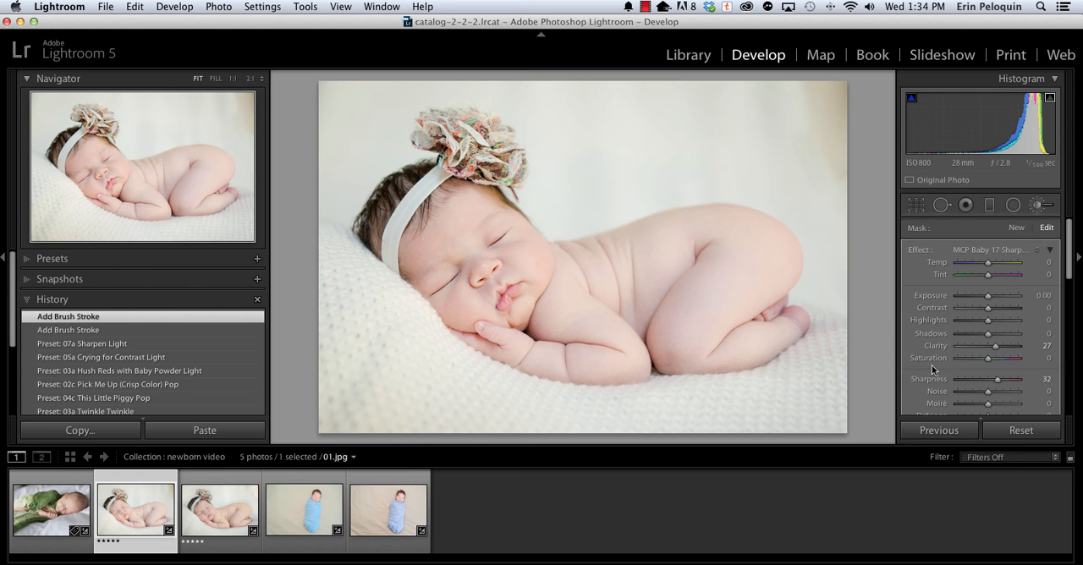
pyautogui.click(1051, 251)
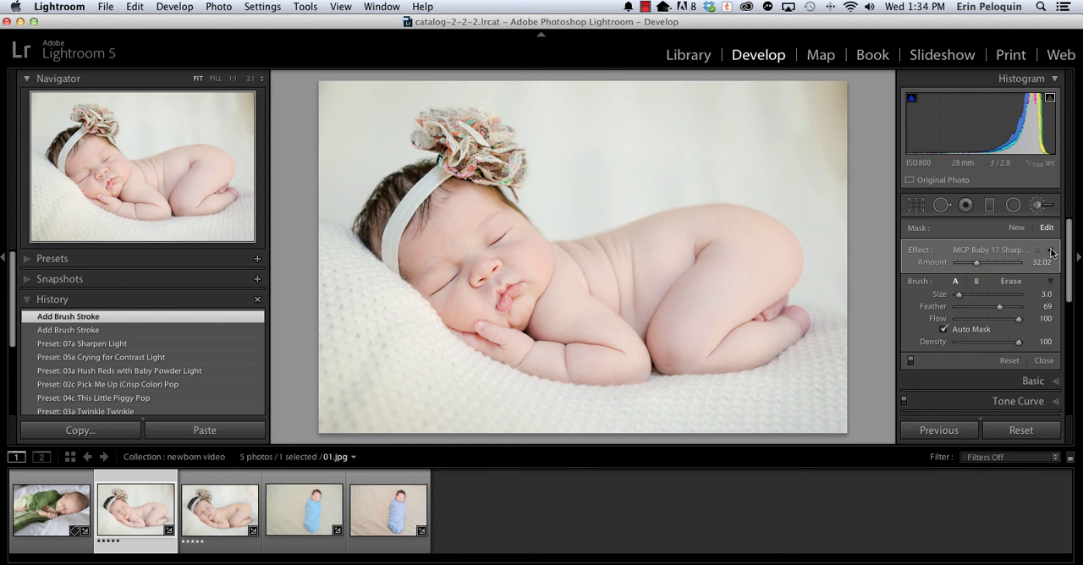
pyautogui.click(972, 264)
pyautogui.moveTo(972, 264); pyautogui.dragTo(967, 264)
pyautogui.click(969, 267)
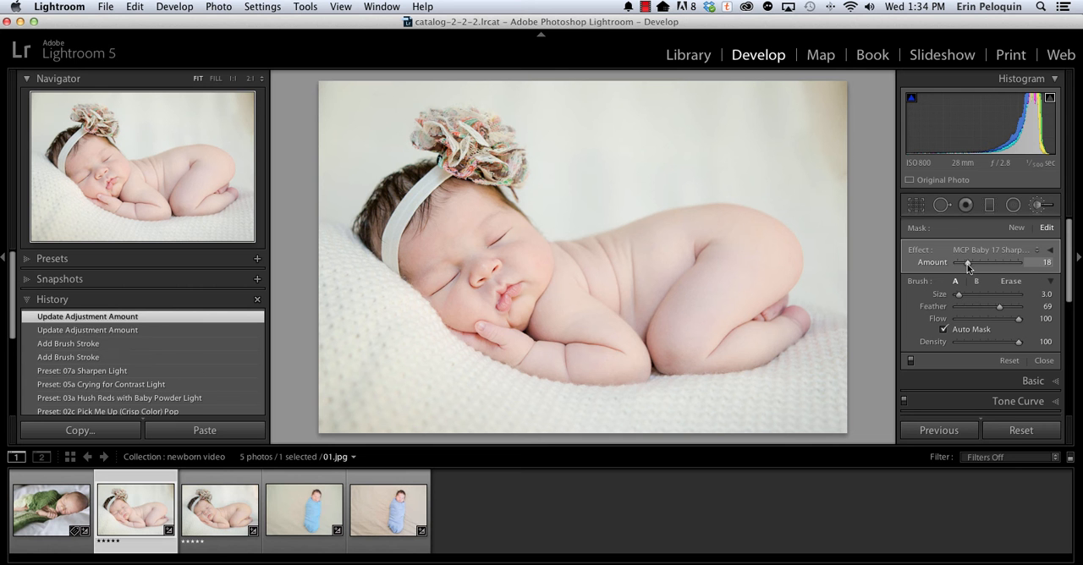
# Create a new brush adjustment with MCP Baby 20 Blushing Cheeks and paint both of the baby's cheeks at size 9.
pyautogui.click(1017, 227)
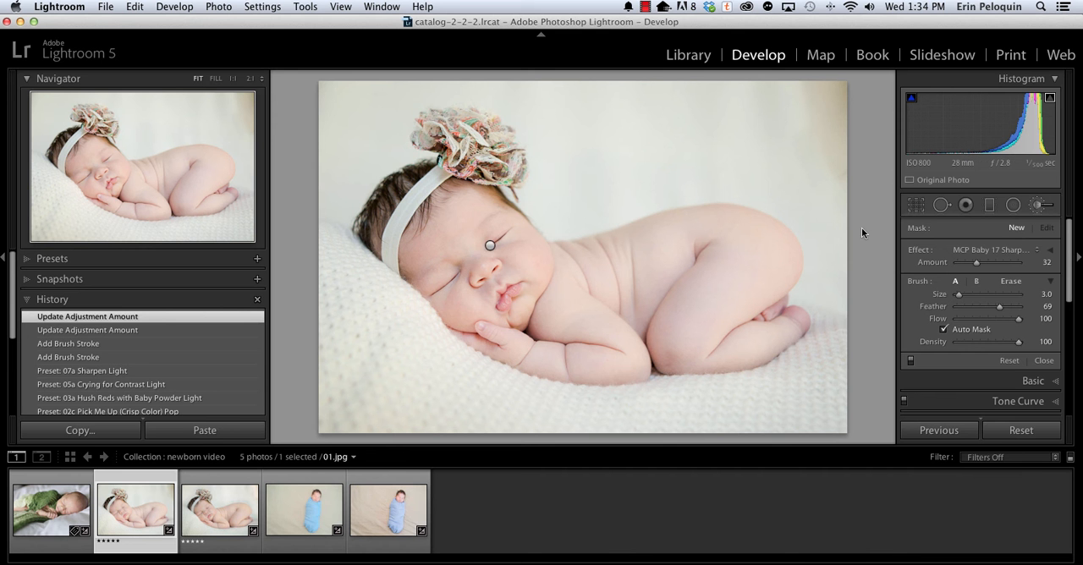
pyautogui.click(988, 250)
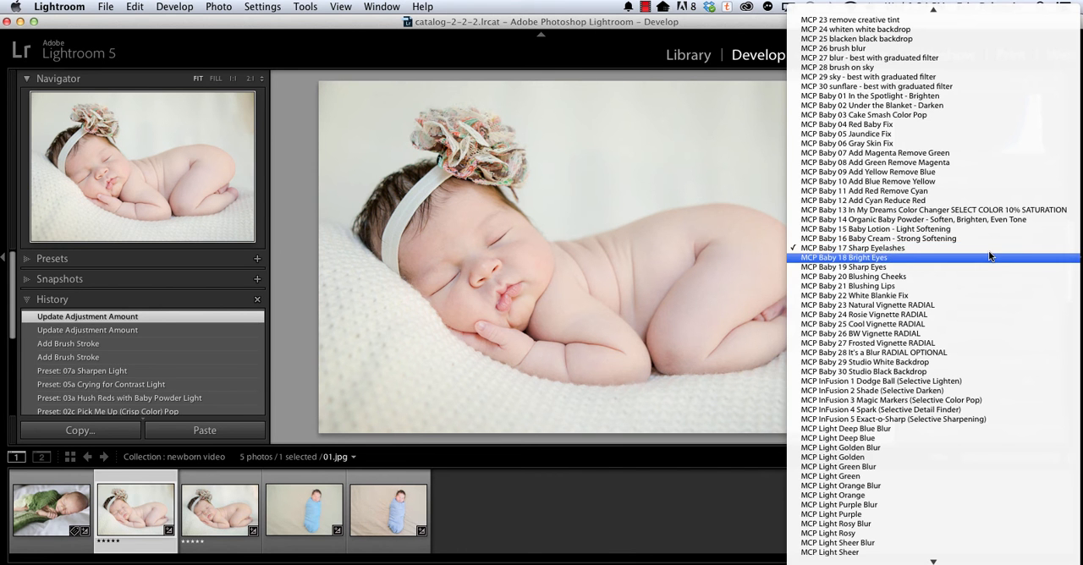
pyautogui.click(982, 276)
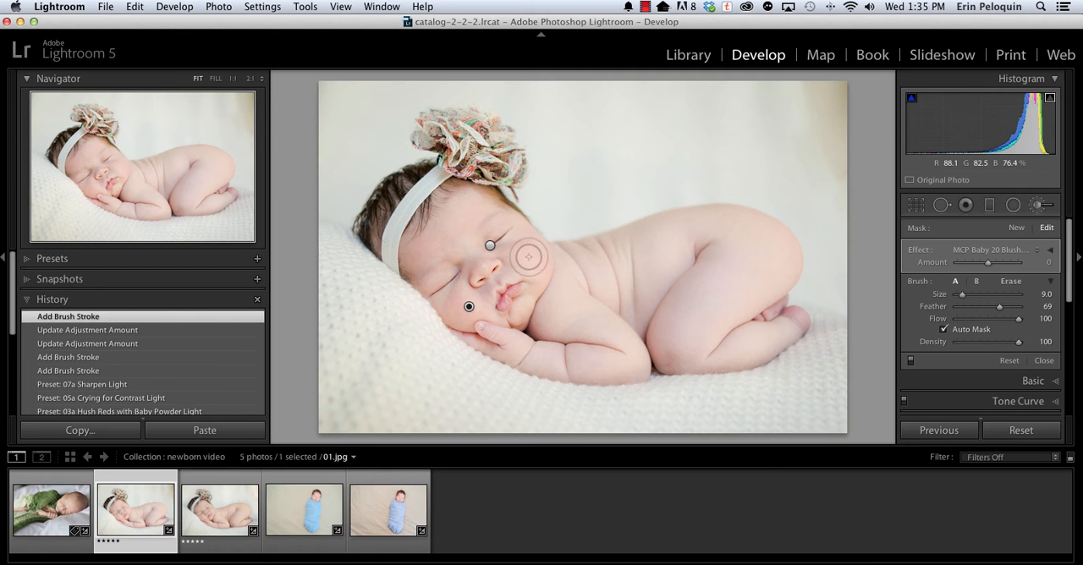
pyautogui.click(512, 262)
pyautogui.moveTo(514, 262); pyautogui.dragTo(498, 247)
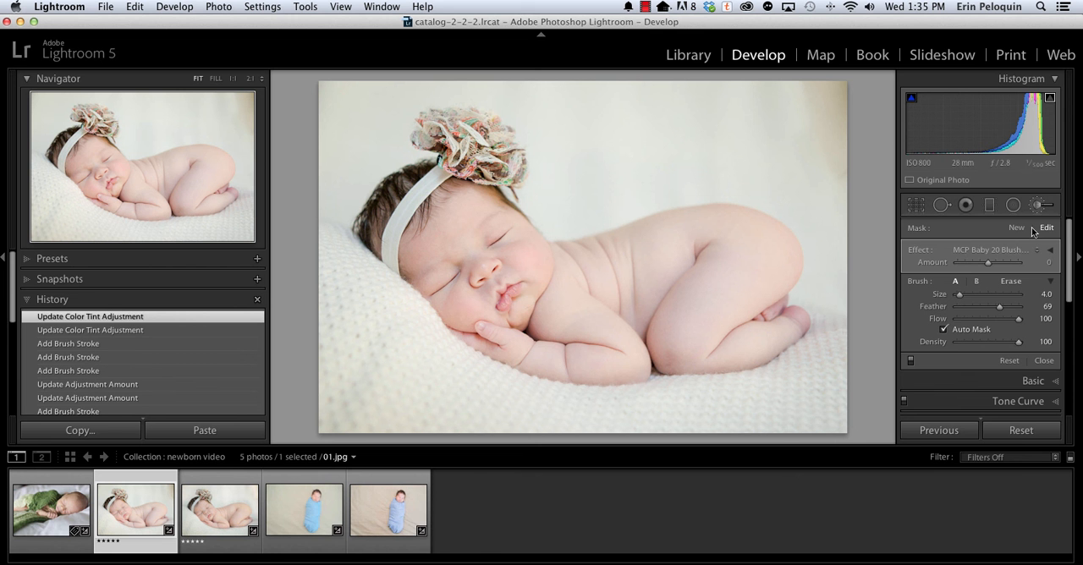
# Paint the baby's lips with a new MCP Baby 21 Blushing Lips adjustment at brush size 5 and set its Amount to -6.
pyautogui.click(1019, 229)
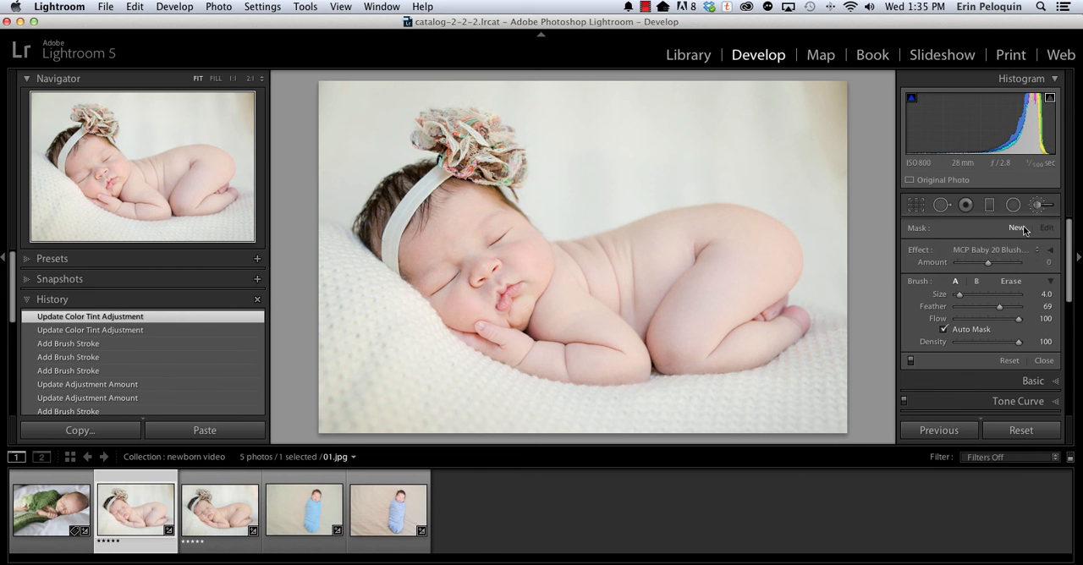
pyautogui.click(977, 251)
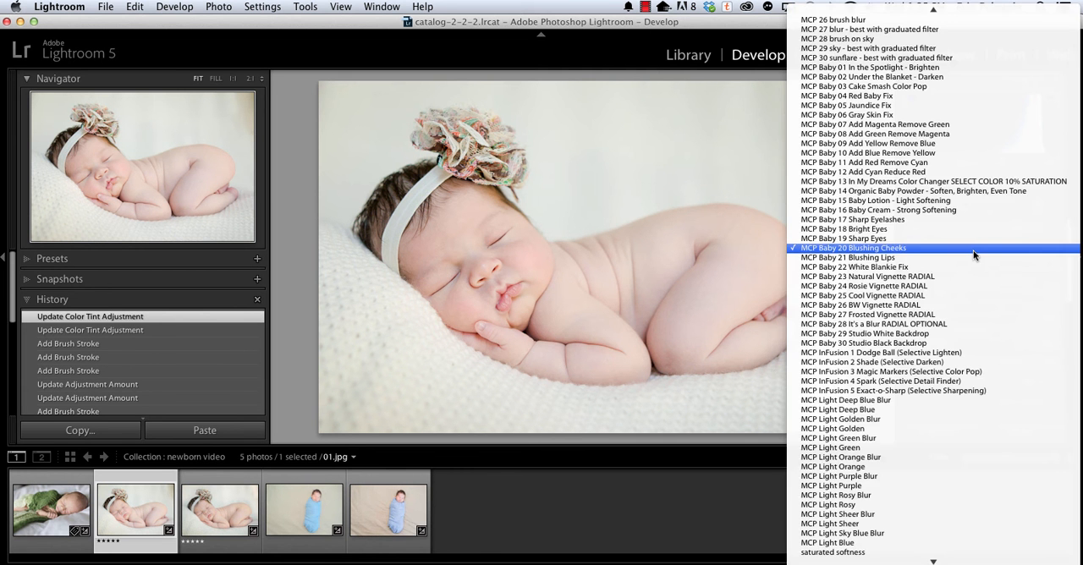
pyautogui.click(973, 254)
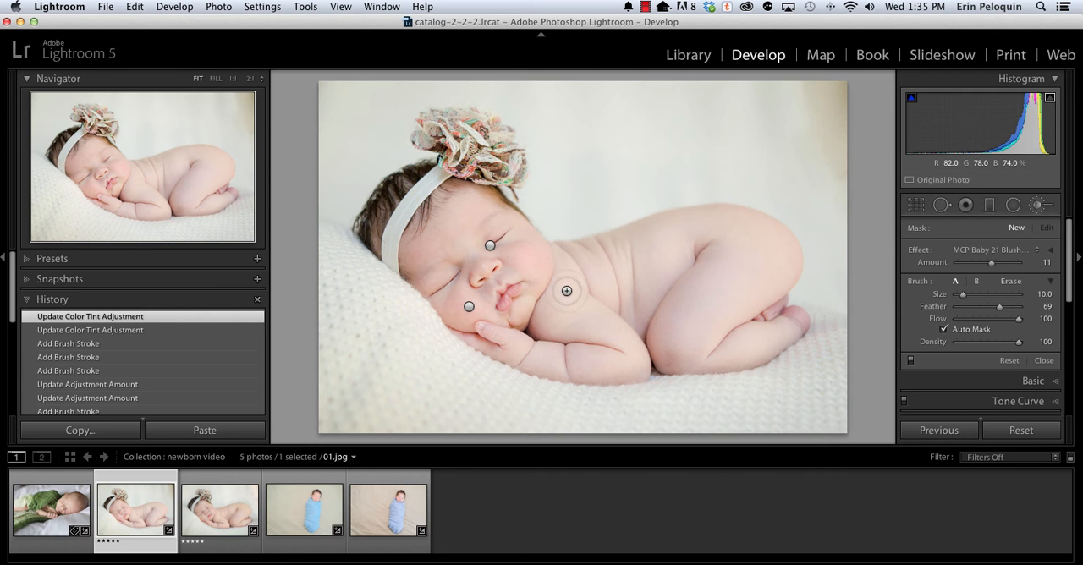
pyautogui.press(']')
pyautogui.moveTo(512, 288)
pyautogui.mouseDown()
pyautogui.moveTo(498, 305)
pyautogui.moveTo(510, 289)
pyautogui.mouseUp()
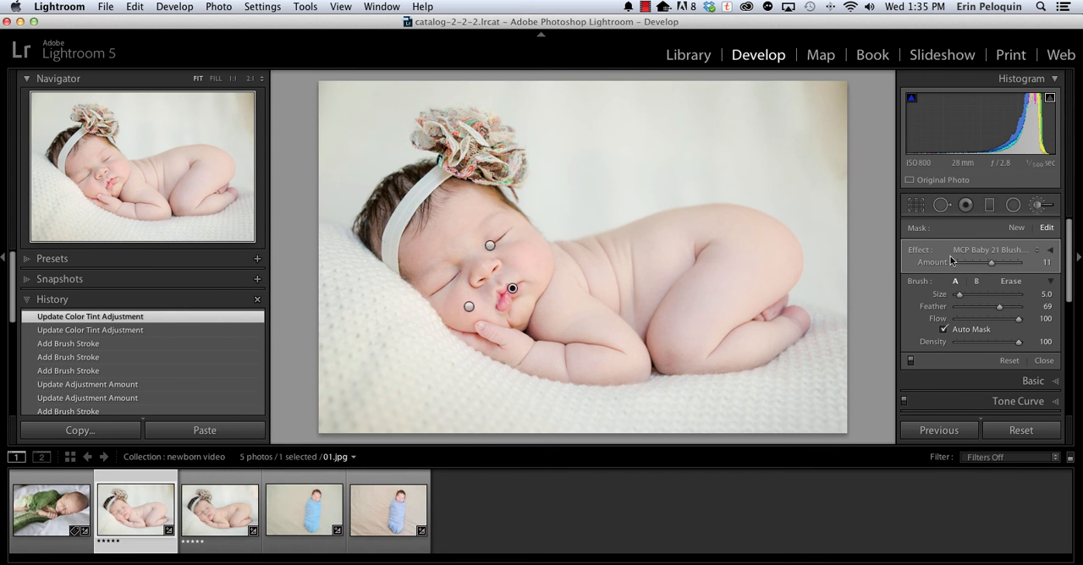
pyautogui.click(984, 263)
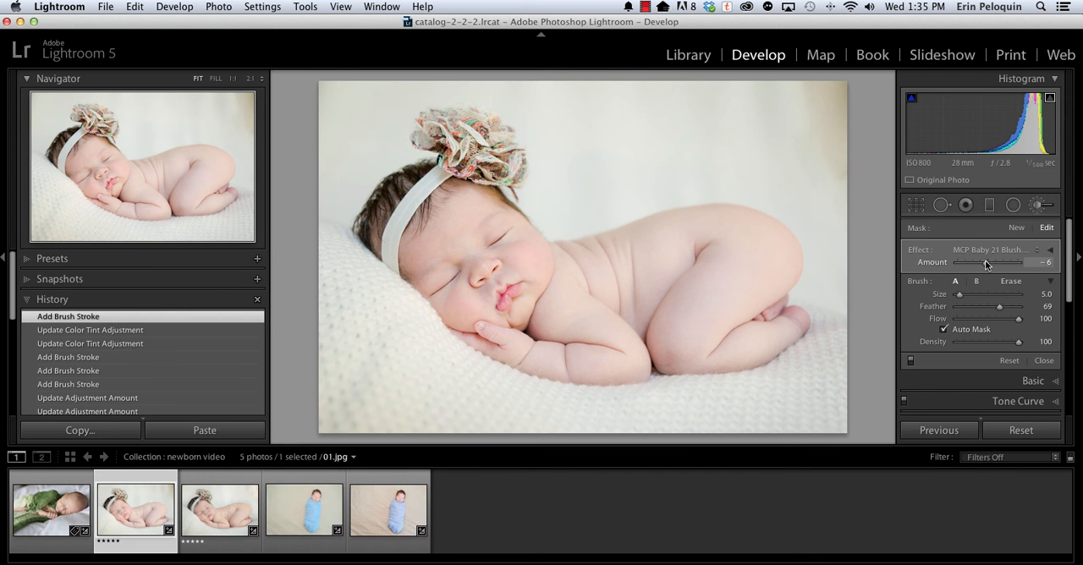
# Set the Blushing Lips Amount to 5 and compare the edited photo with its original import state in the history.
pyautogui.moveTo(986, 259); pyautogui.dragTo(989, 265)
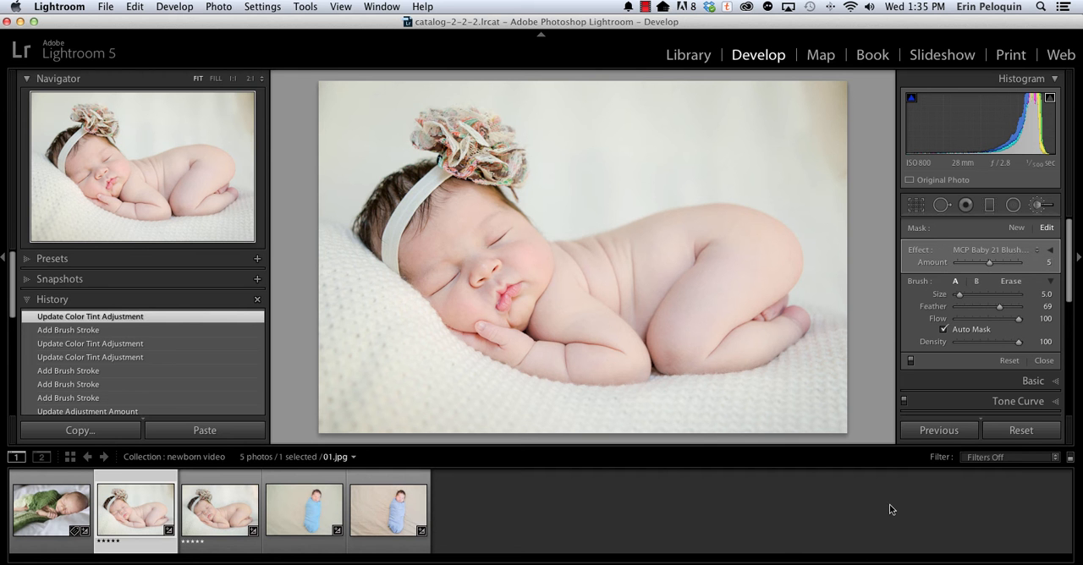
pyautogui.scroll(-10, 153, 345)
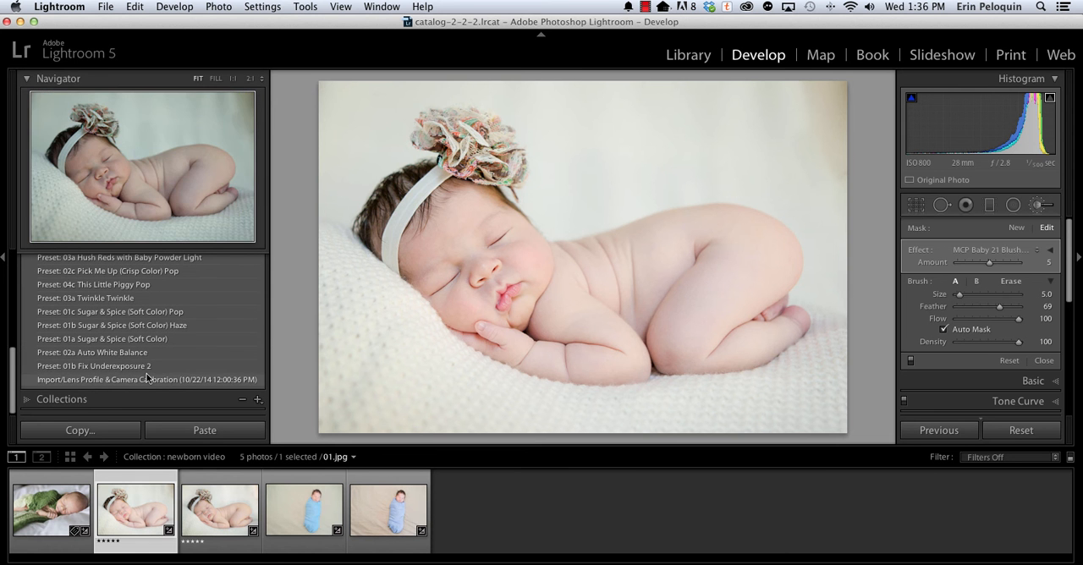
pyautogui.click(146, 378)
pyautogui.scroll(8, 143, 338)
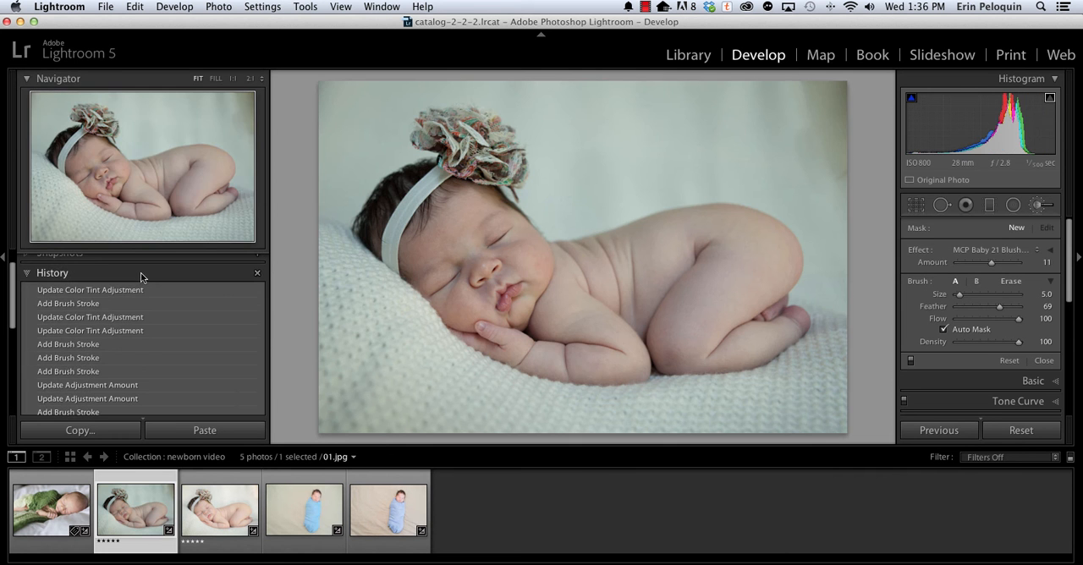
pyautogui.click(132, 288)
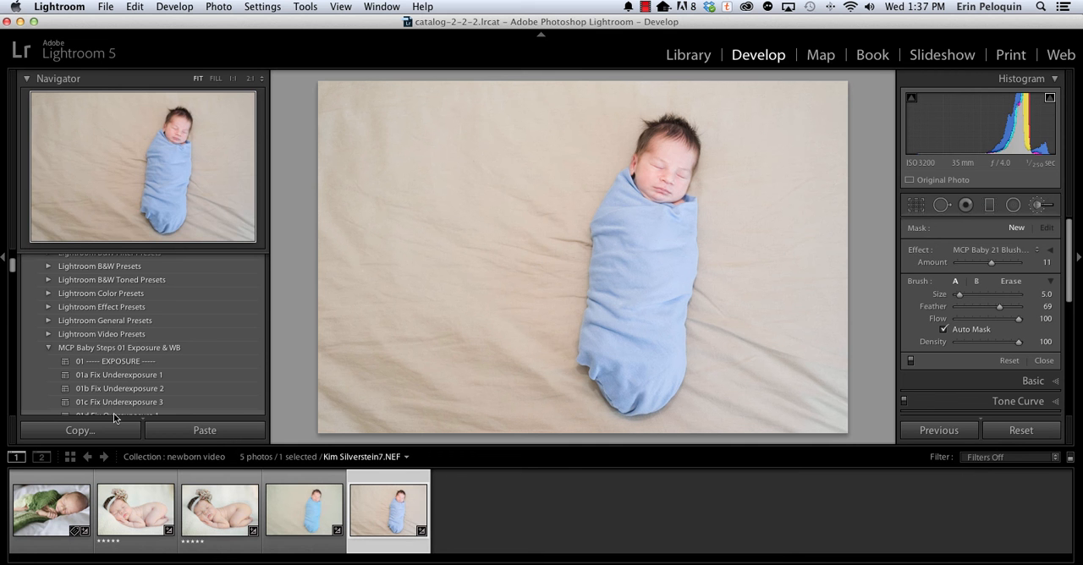
# Apply the 01c Sugar & Spice (Soft Color) Pop workflow preset to the photo of the baby in the blue swaddle.
pyautogui.scroll(-2, 110, 406)
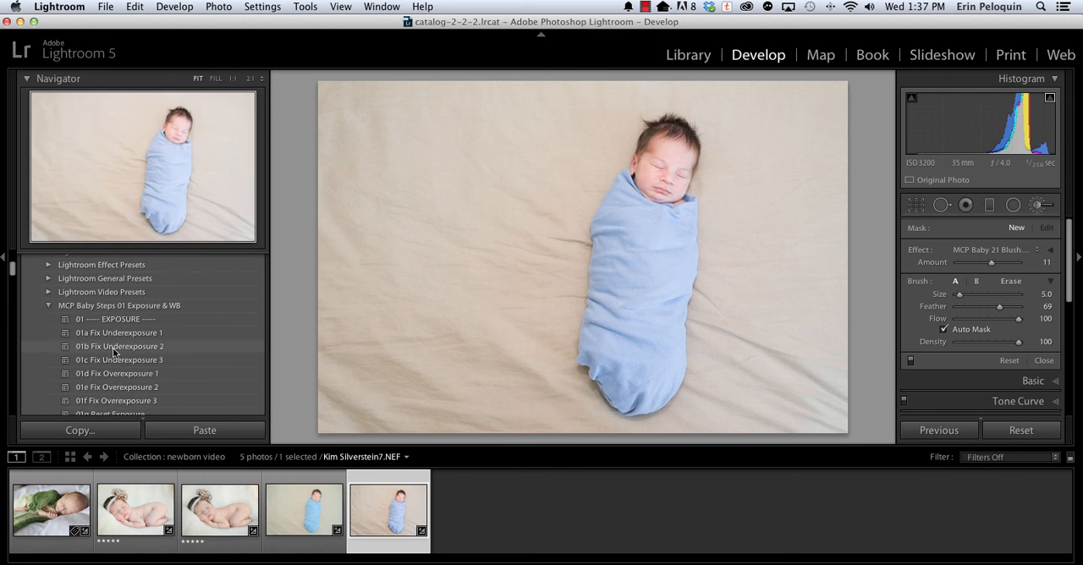
pyautogui.scroll(-4, 112, 348)
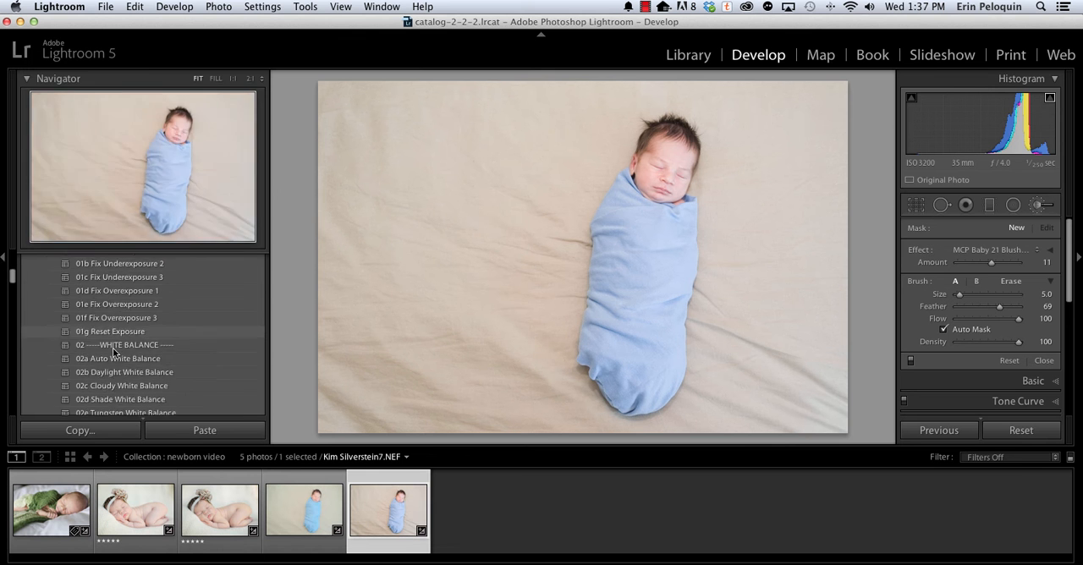
pyautogui.scroll(-5, 113, 351)
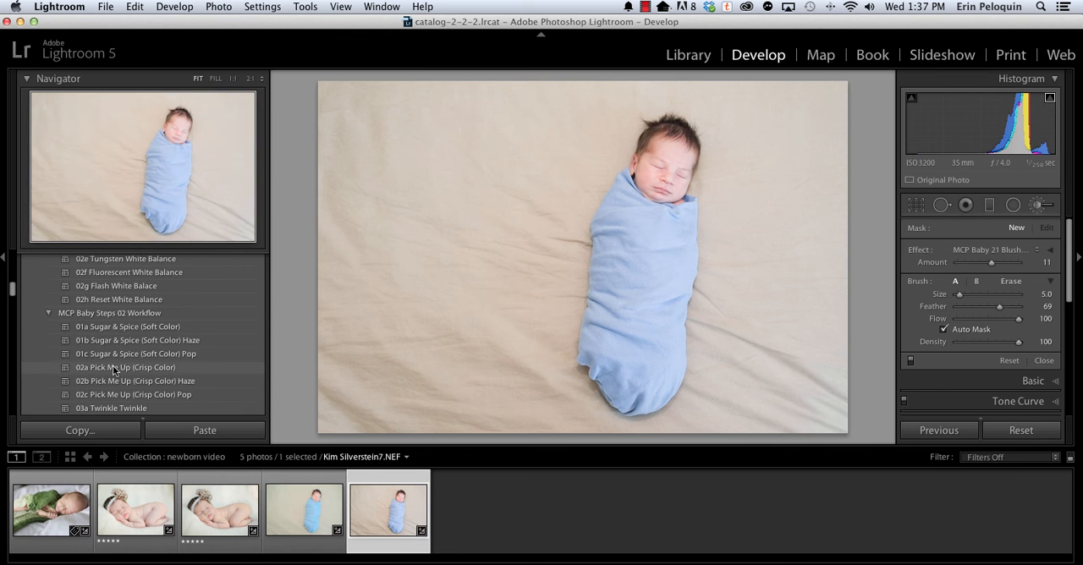
pyautogui.scroll(-2, 113, 369)
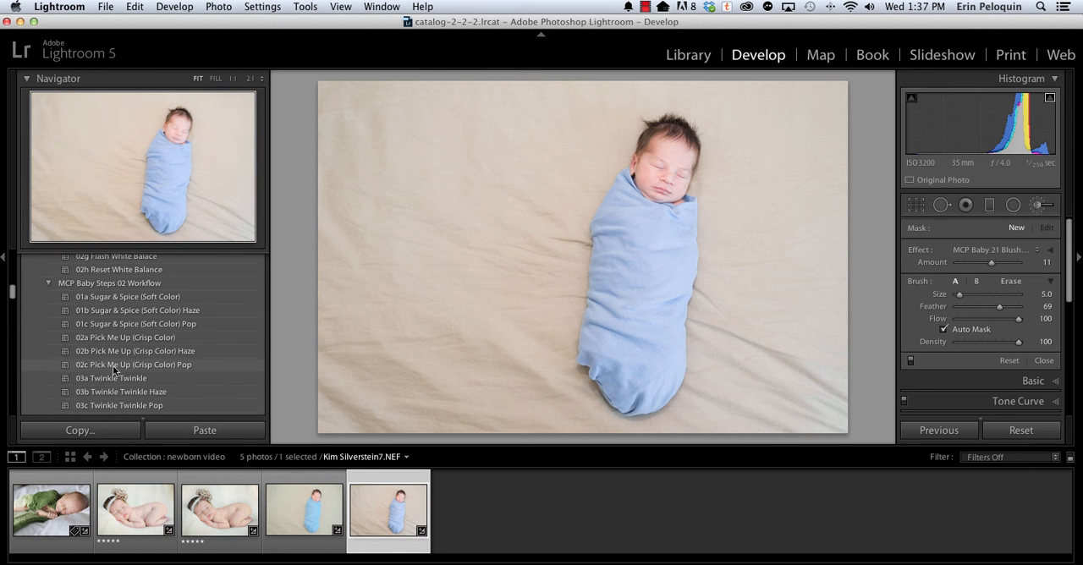
pyautogui.click(93, 317)
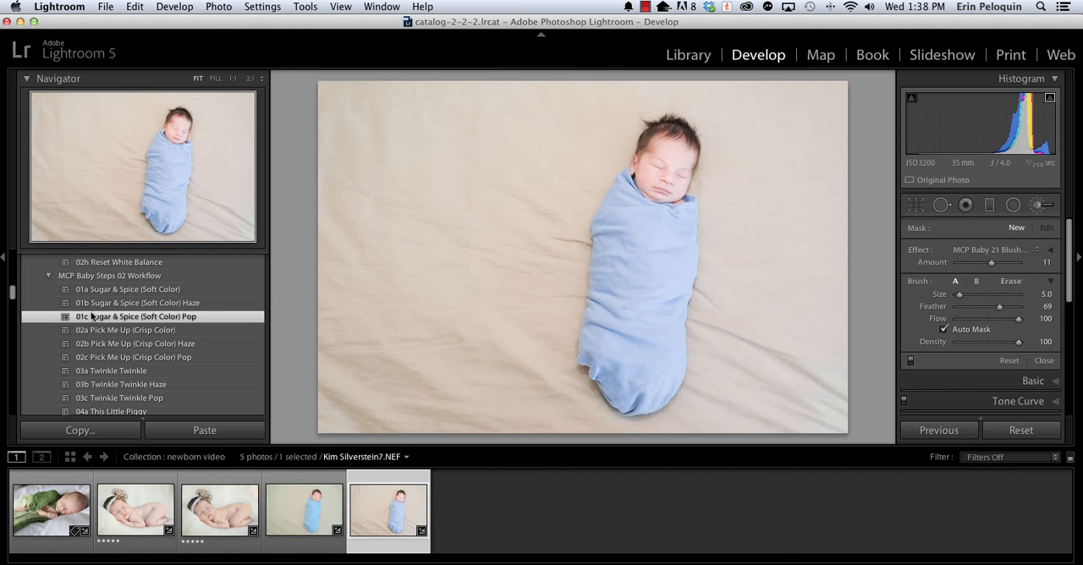
# Apply the 03c Quiet the Highlights Strong preset from the MCP Baby Steps 04 Workflow Helpers folder.
pyautogui.scroll(-8, 150, 350)
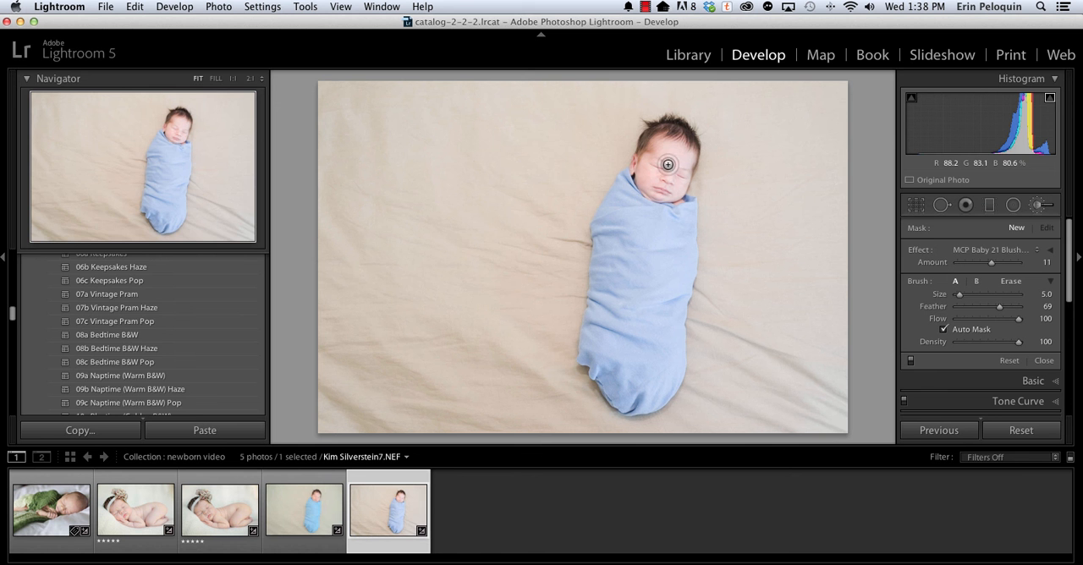
pyautogui.scroll(-10, 164, 379)
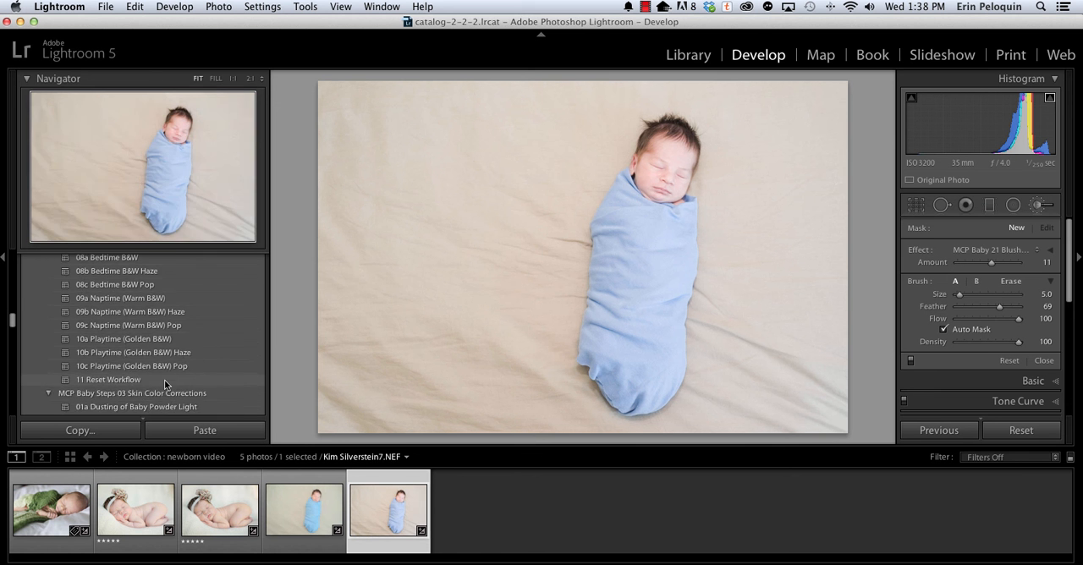
pyautogui.scroll(-5, 164, 379)
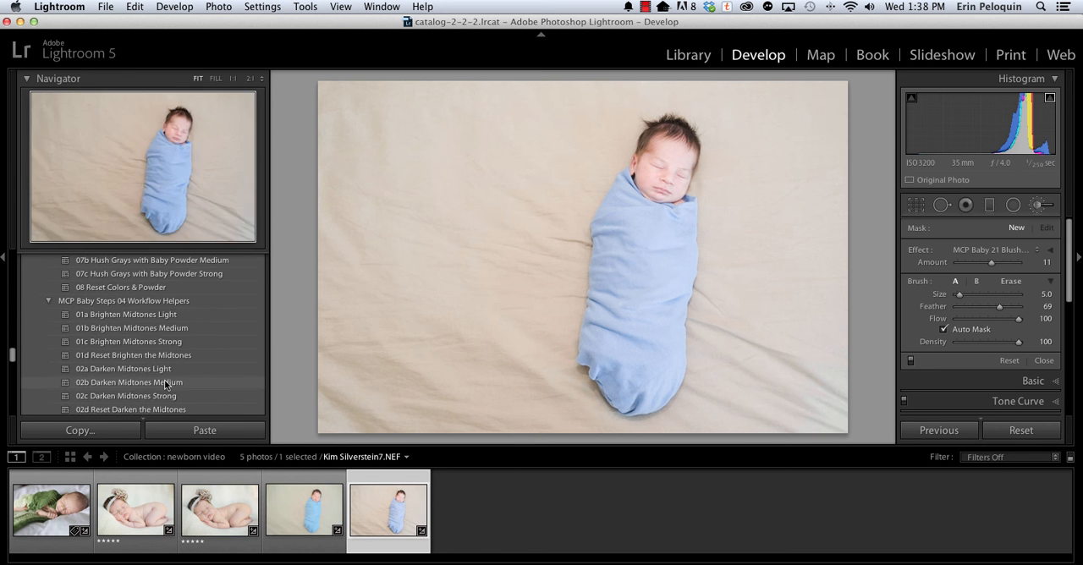
pyautogui.scroll(-2, 81, 365)
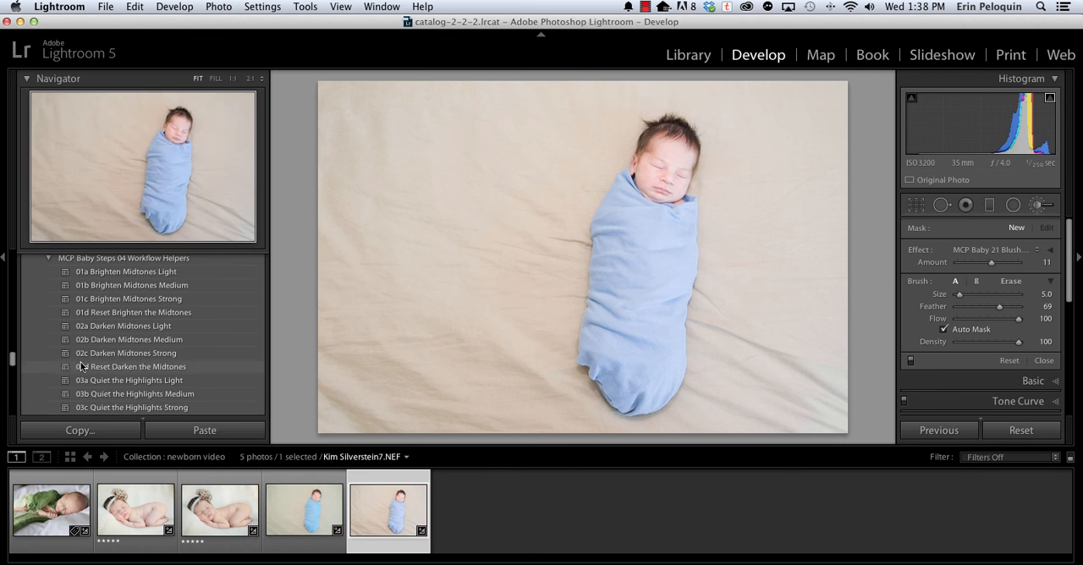
pyautogui.click(81, 407)
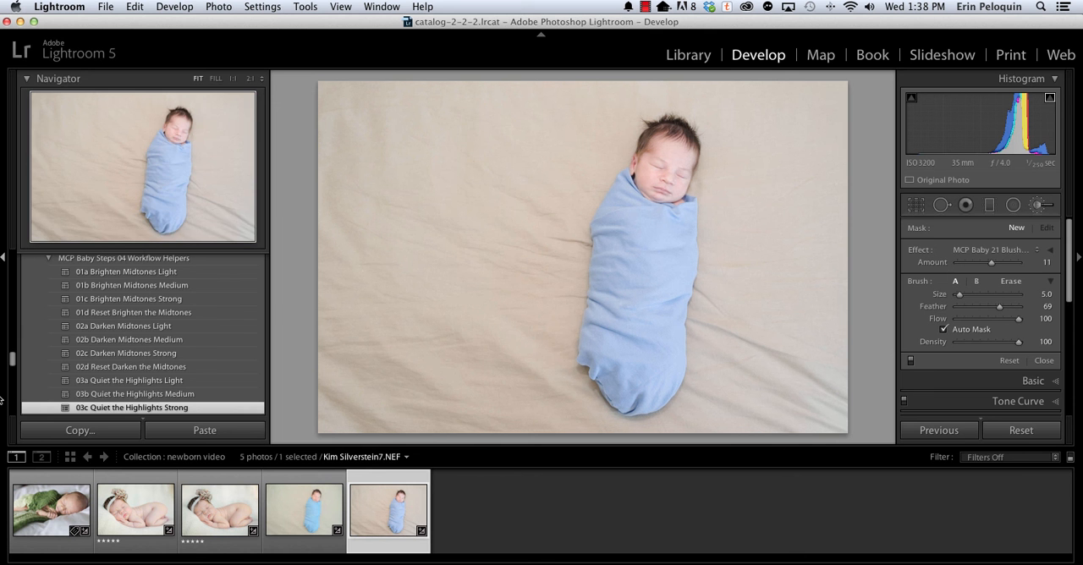
# Apply the 07a Hush Grays with Baby Powder Light and 05a Crying for Contrast Light presets to the swaddled baby photo.
pyautogui.scroll(5, 110, 342)
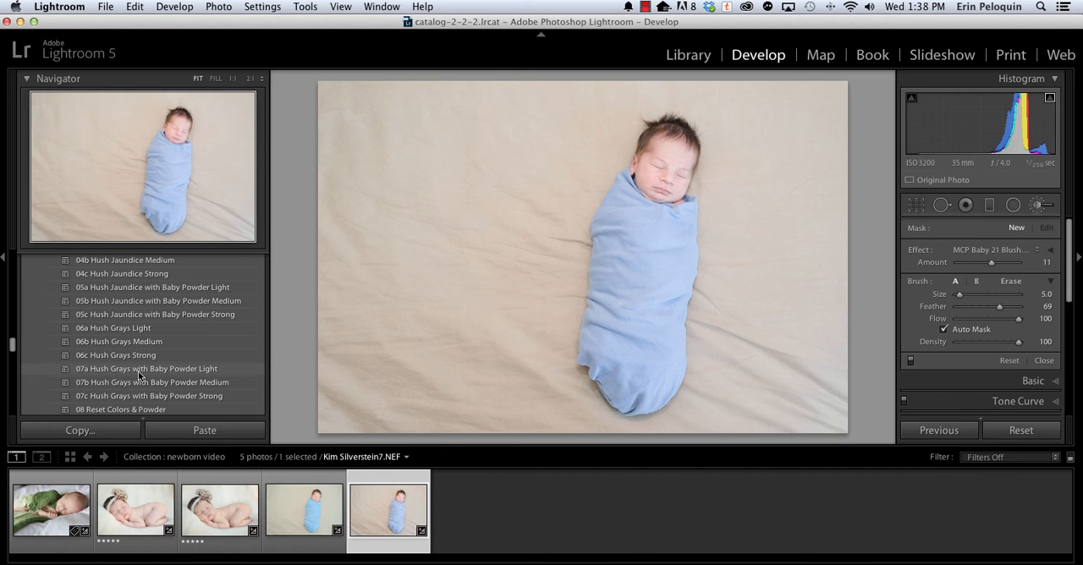
pyautogui.click(139, 373)
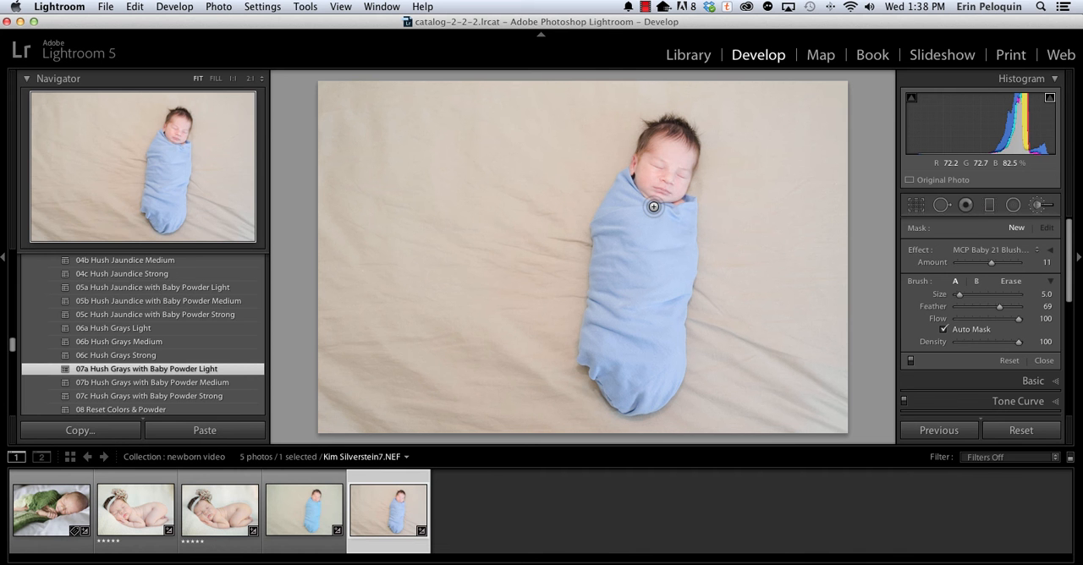
pyautogui.scroll(-5, 224, 364)
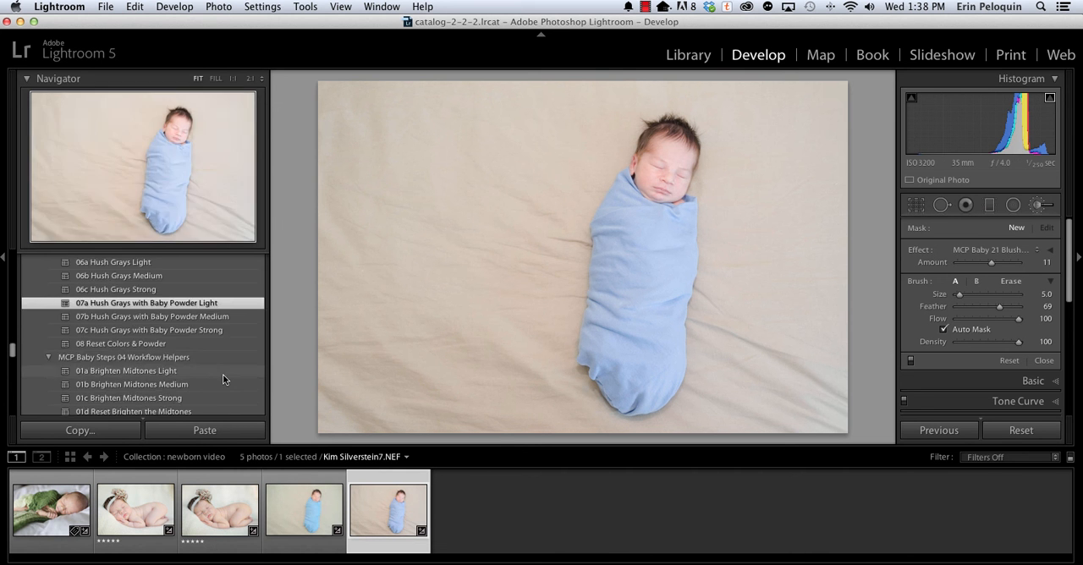
pyautogui.scroll(-5, 223, 377)
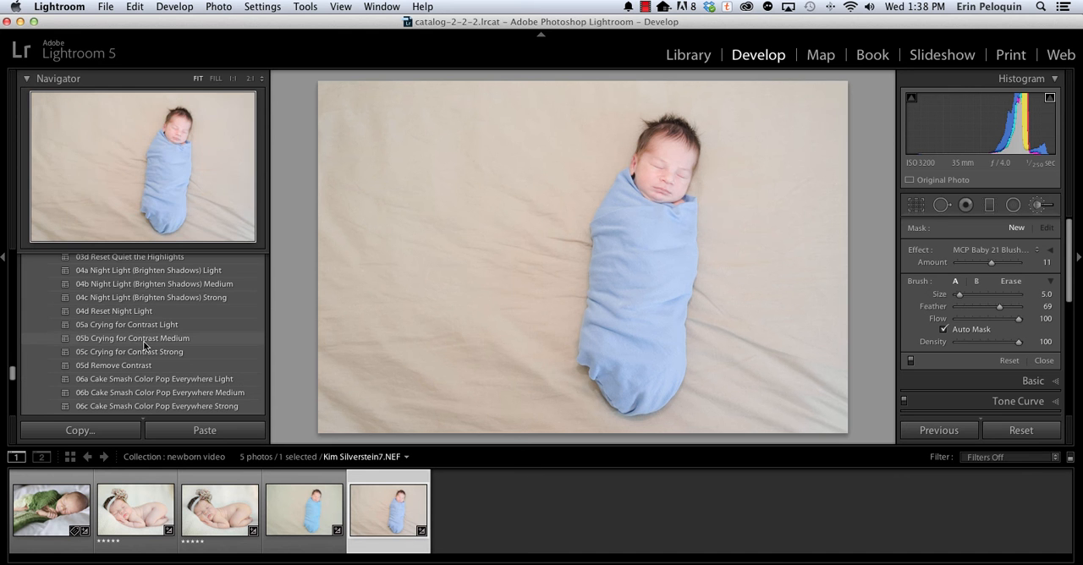
pyautogui.click(143, 327)
# Apply the 07b Sharpen Medium preset to the swaddled baby photo.
pyautogui.scroll(-4, 141, 364)
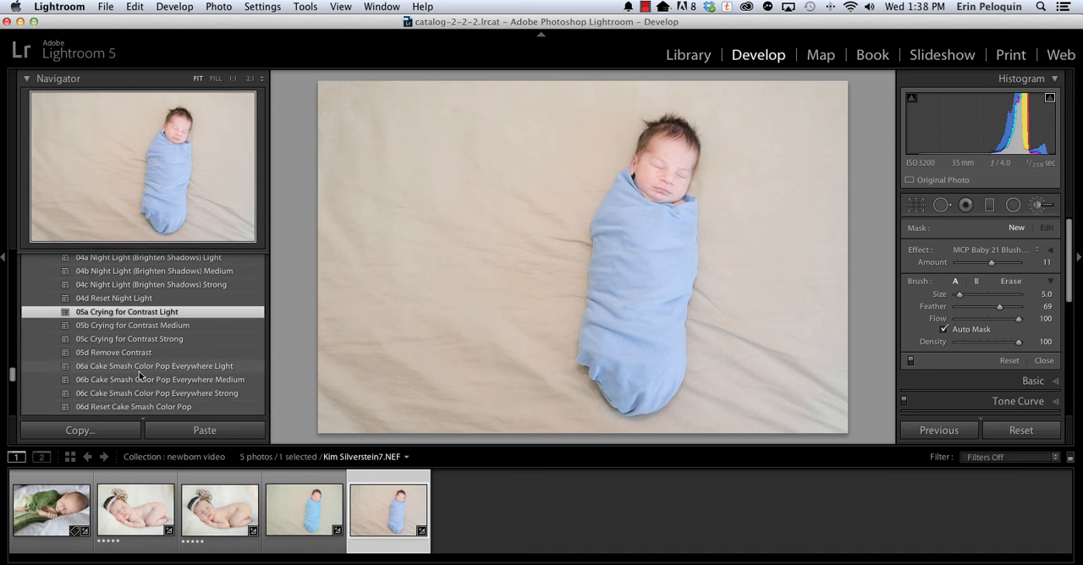
pyautogui.scroll(-2, 141, 376)
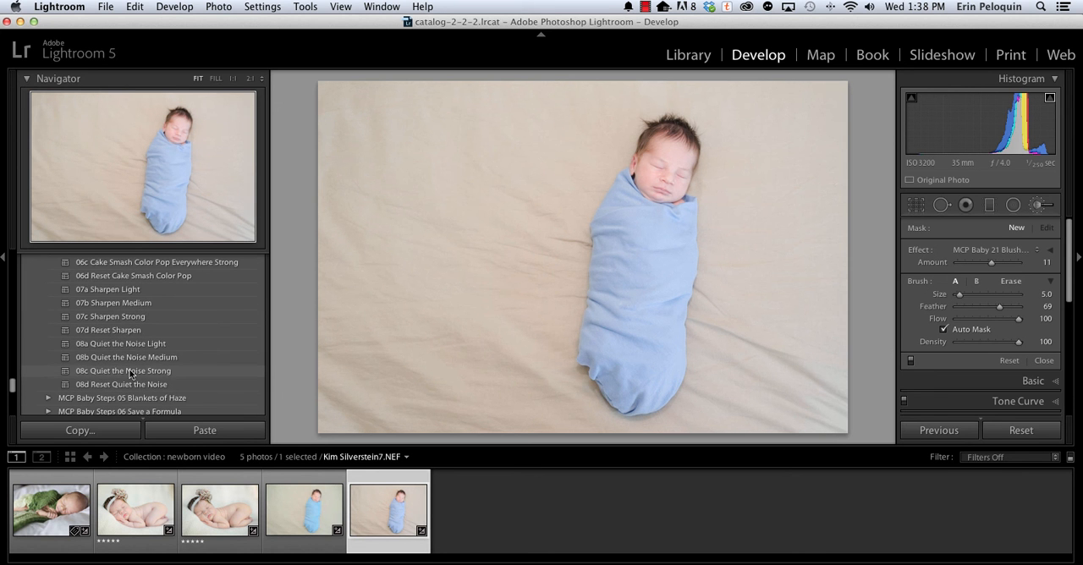
pyautogui.click(111, 303)
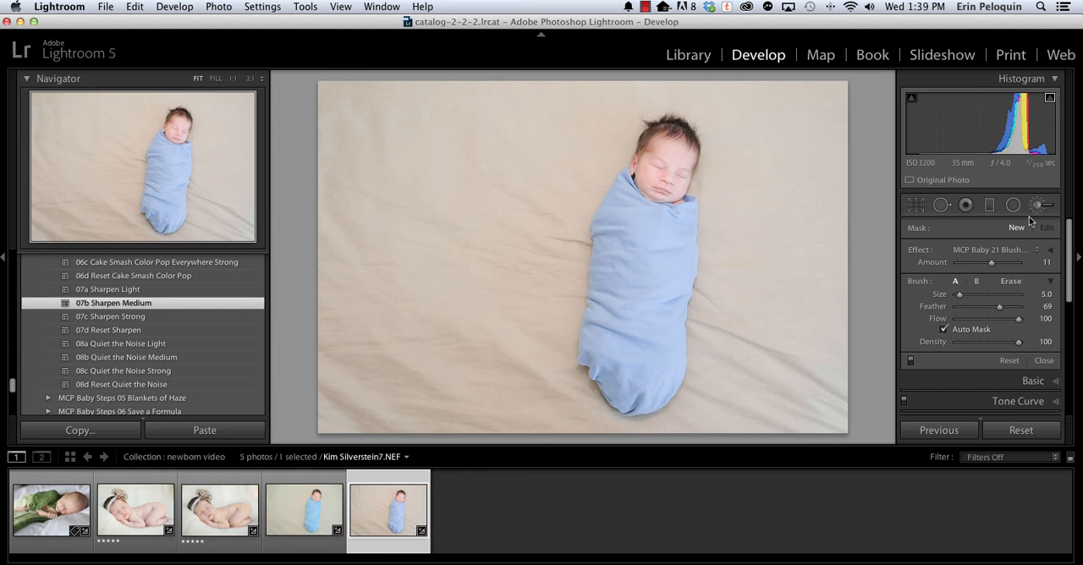
# Paint MCP Baby 28 It's a Blur RADIAL OPTIONAL over the blanket left of the baby at brush size 20, with the mask overlay shown.
pyautogui.click(977, 251)
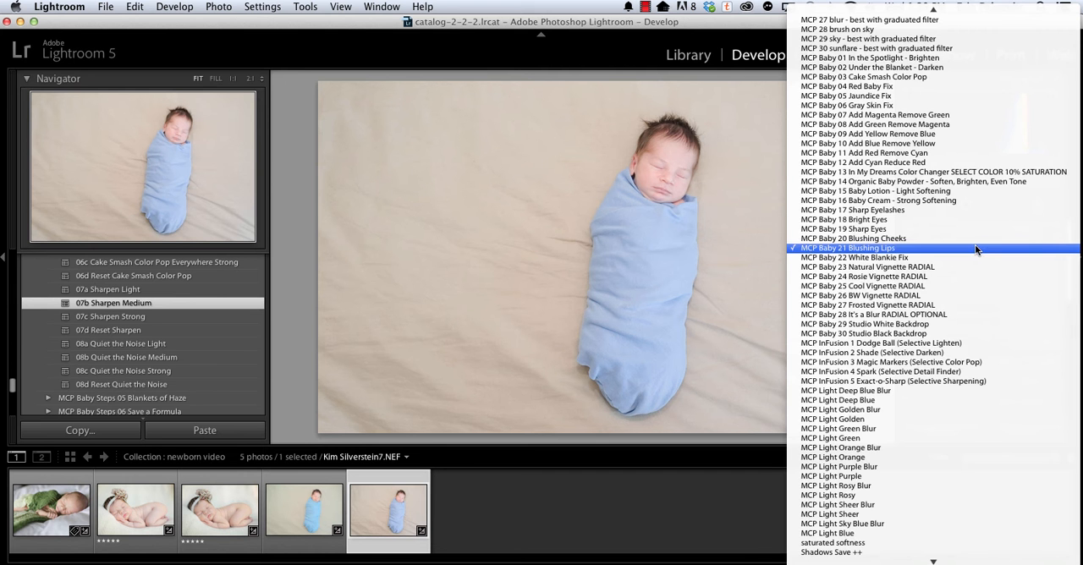
pyautogui.click(955, 317)
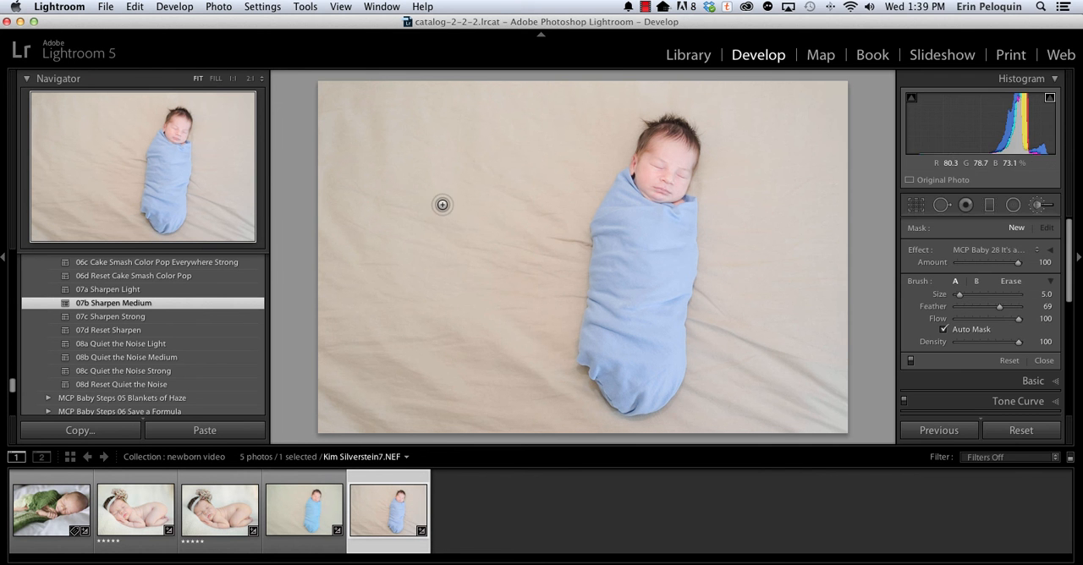
pyautogui.press(']')
pyautogui.press(']')
pyautogui.press(']')
pyautogui.press(']')
pyautogui.press(']')
pyautogui.press(']')
pyautogui.press(']')
pyautogui.press(']')
pyautogui.press(']')
pyautogui.press(']')
pyautogui.press(']')
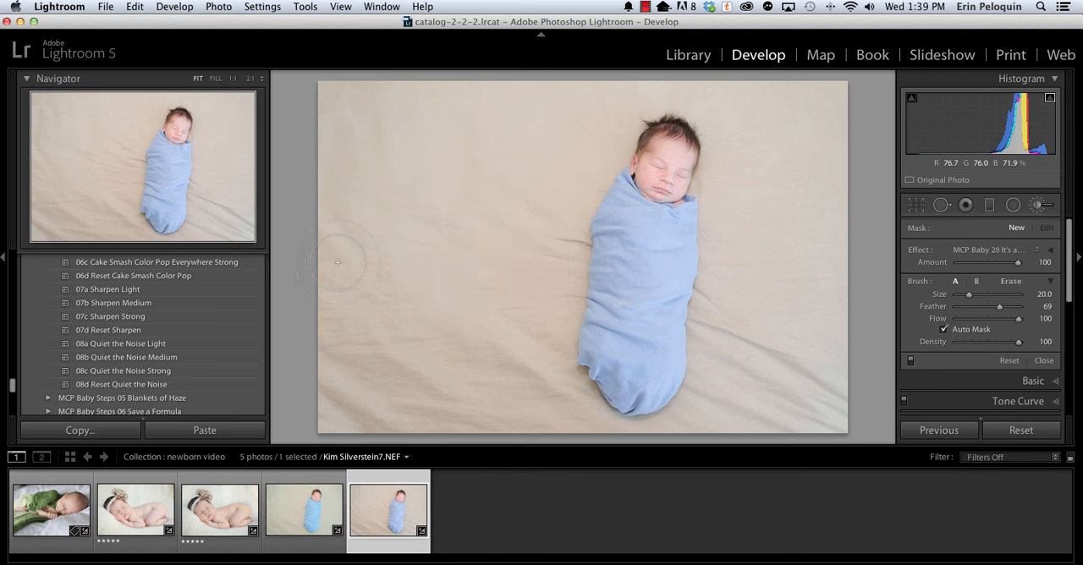
pyautogui.moveTo(350, 116)
pyautogui.mouseDown()
pyautogui.moveTo(369, 448)
pyautogui.moveTo(390, 250)
pyautogui.mouseUp()
pyautogui.press('o')
pyautogui.moveTo(399, 373)
pyautogui.mouseDown()
pyautogui.moveTo(439, 238)
pyautogui.moveTo(353, 217)
pyautogui.mouseUp()
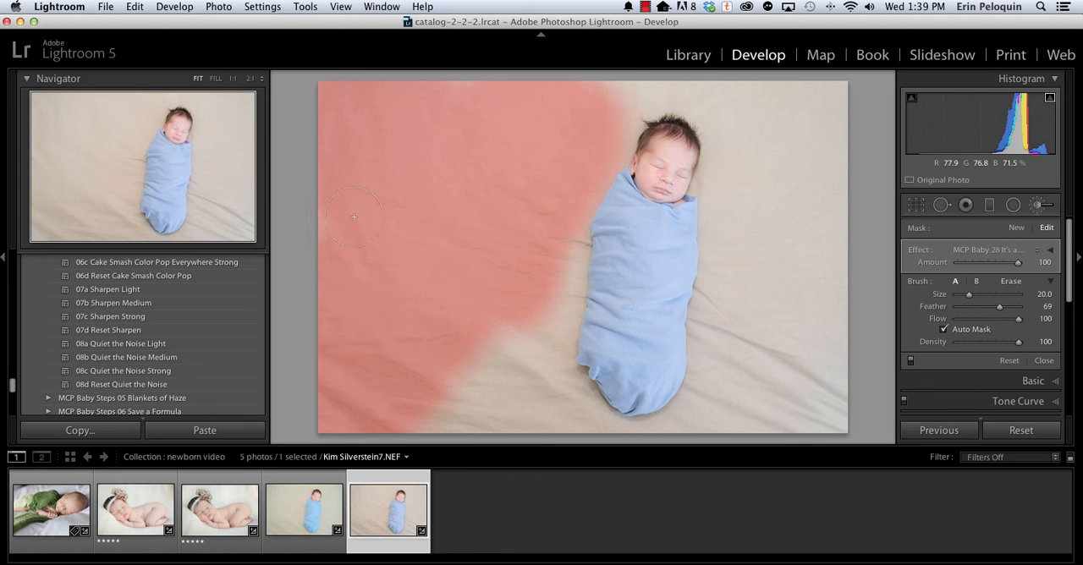
pyautogui.moveTo(470, 359)
pyautogui.mouseDown()
pyautogui.moveTo(412, 423)
pyautogui.moveTo(508, 367)
pyautogui.moveTo(544, 326)
pyautogui.moveTo(551, 237)
pyautogui.mouseUp()
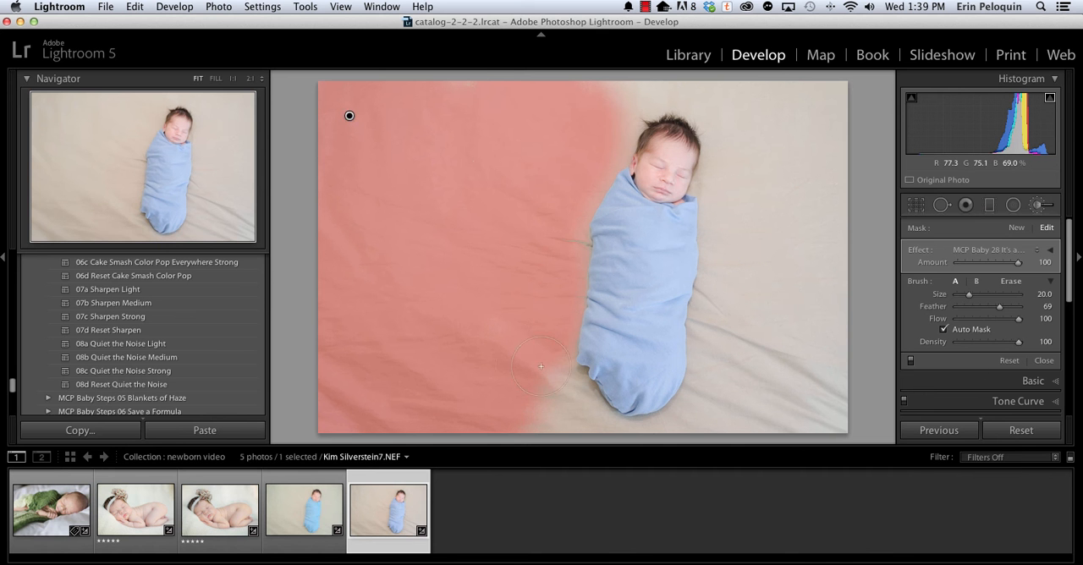
# Extend the blur mask over the blanket below and right of the baby and erase the mask along the side of the face.
pyautogui.moveTo(578, 387)
pyautogui.mouseDown()
pyautogui.moveTo(569, 417)
pyautogui.moveTo(591, 427)
pyautogui.moveTo(717, 399)
pyautogui.mouseUp()
pyautogui.moveTo(721, 345)
pyautogui.mouseDown()
pyautogui.moveTo(725, 288)
pyautogui.moveTo(713, 319)
pyautogui.moveTo(716, 229)
pyautogui.moveTo(702, 178)
pyautogui.moveTo(713, 117)
pyautogui.moveTo(663, 94)
pyautogui.moveTo(608, 126)
pyautogui.moveTo(601, 89)
pyautogui.moveTo(836, 96)
pyautogui.moveTo(756, 138)
pyautogui.moveTo(845, 102)
pyautogui.moveTo(799, 108)
pyautogui.moveTo(791, 249)
pyautogui.moveTo(805, 128)
pyautogui.moveTo(814, 276)
pyautogui.moveTo(780, 218)
pyautogui.moveTo(772, 222)
pyautogui.moveTo(787, 293)
pyautogui.moveTo(814, 269)
pyautogui.moveTo(832, 345)
pyautogui.moveTo(826, 397)
pyautogui.moveTo(813, 284)
pyautogui.moveTo(784, 419)
pyautogui.moveTo(774, 421)
pyautogui.moveTo(765, 328)
pyautogui.moveTo(802, 328)
pyautogui.moveTo(831, 384)
pyautogui.mouseUp()
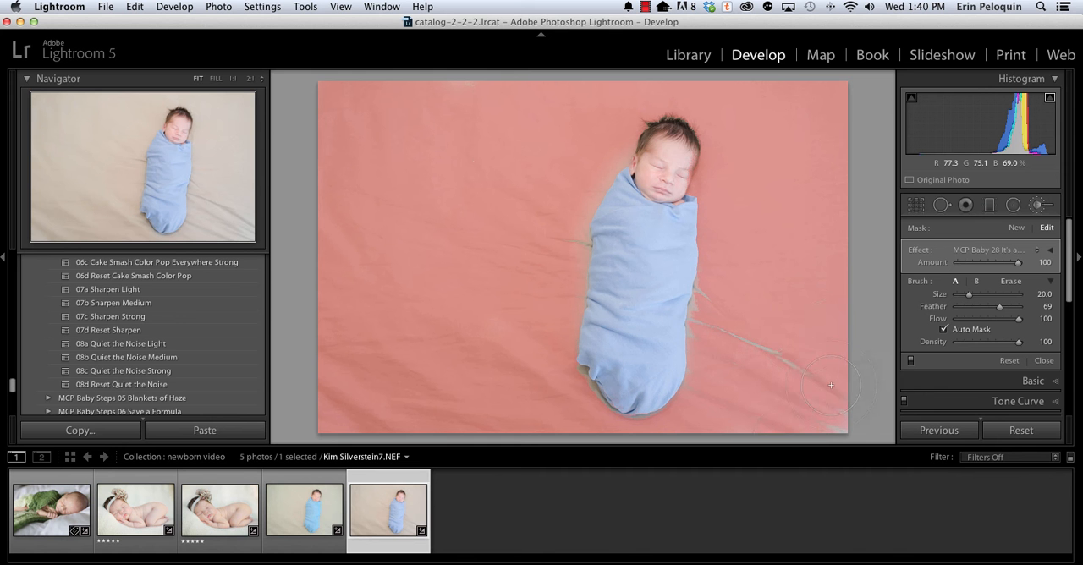
pyautogui.press('alt')
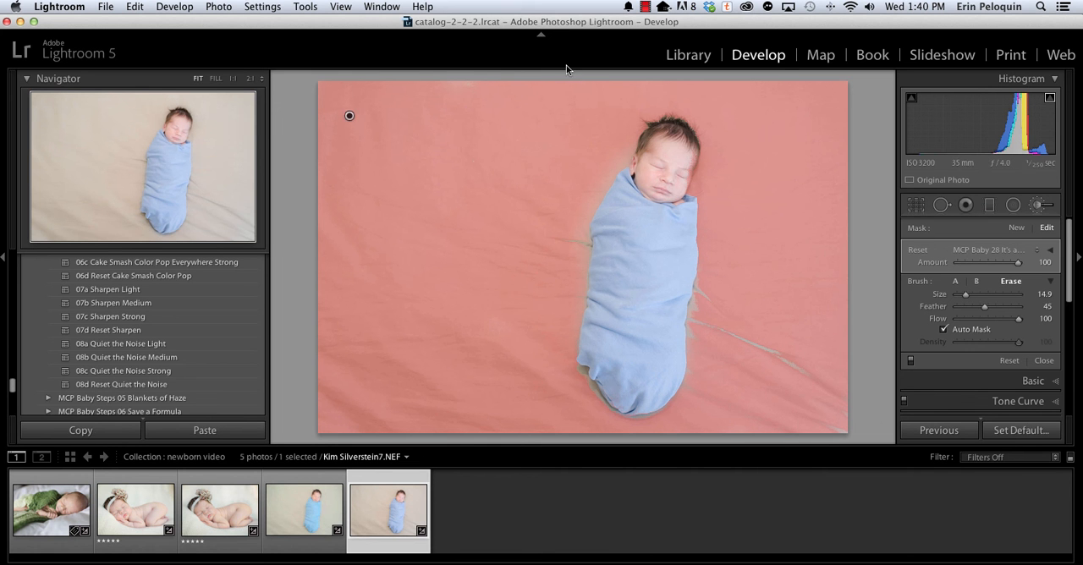
pyautogui.moveTo(688, 155); pyautogui.dragTo(687, 173)
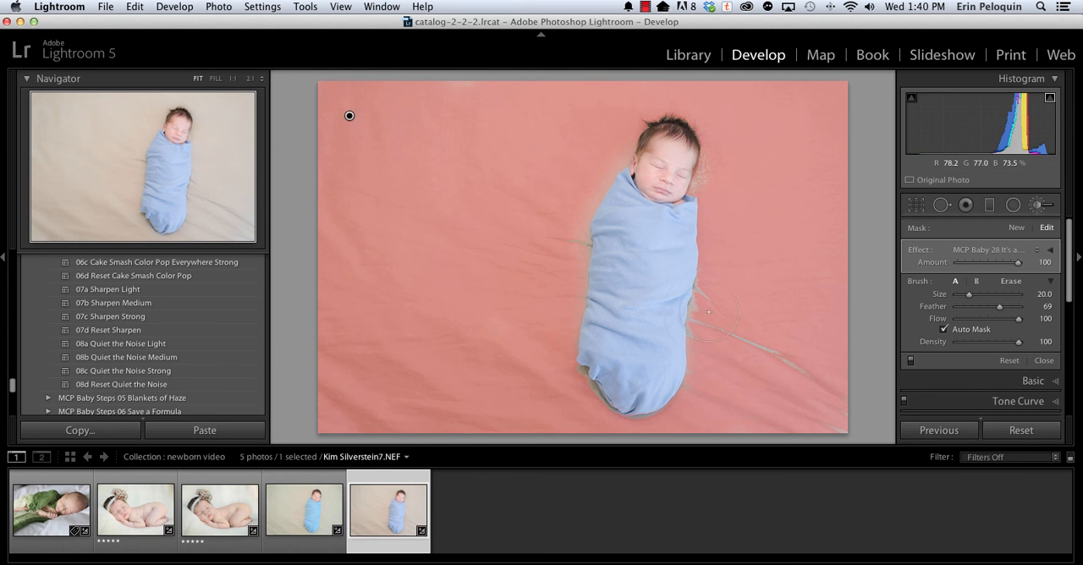
# Turn off Auto Mask and paint the blur over the missed blanket creases right of the baby, reducing the brush size to 9.
pyautogui.click(942, 330)
pyautogui.scroll(-1, 762, 334)
pyautogui.scroll(-4, 757, 348)
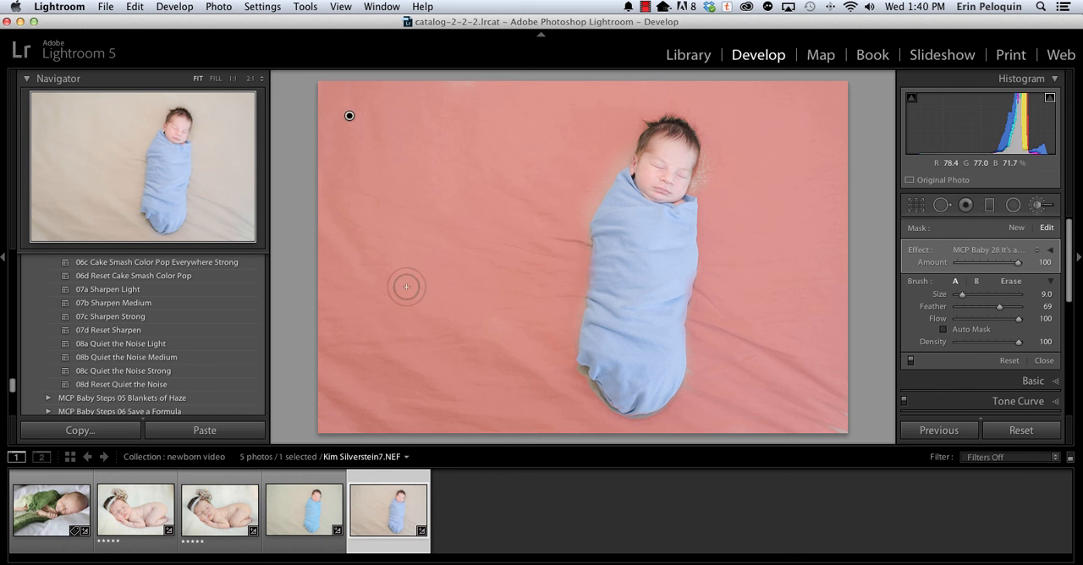
# Hide the mask overlay and toggle the brush adjustments off and on to compare the background before and after.
pyautogui.press('o')
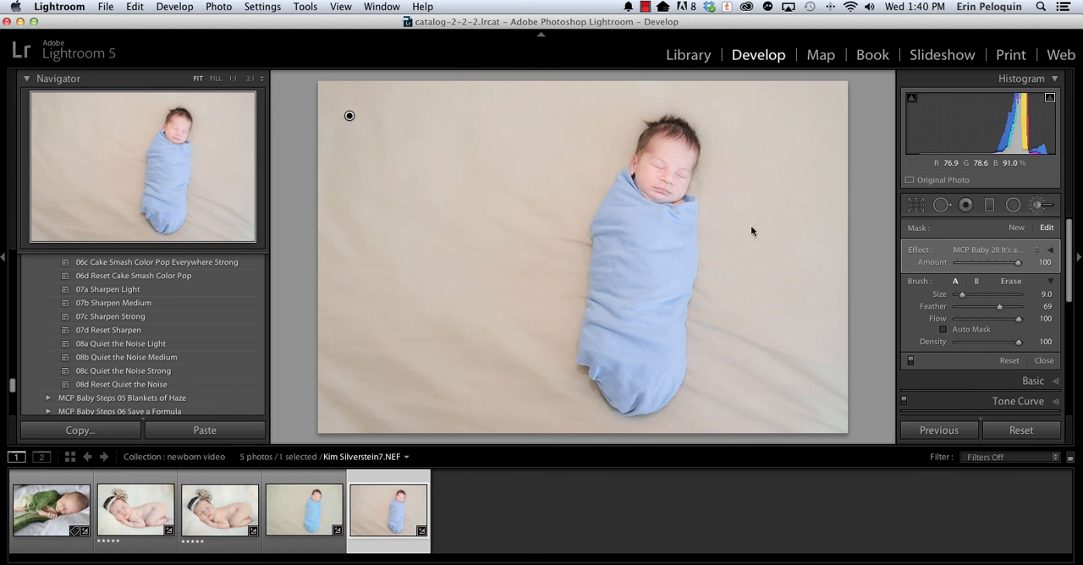
pyautogui.click(909, 362)
pyautogui.click(909, 361)
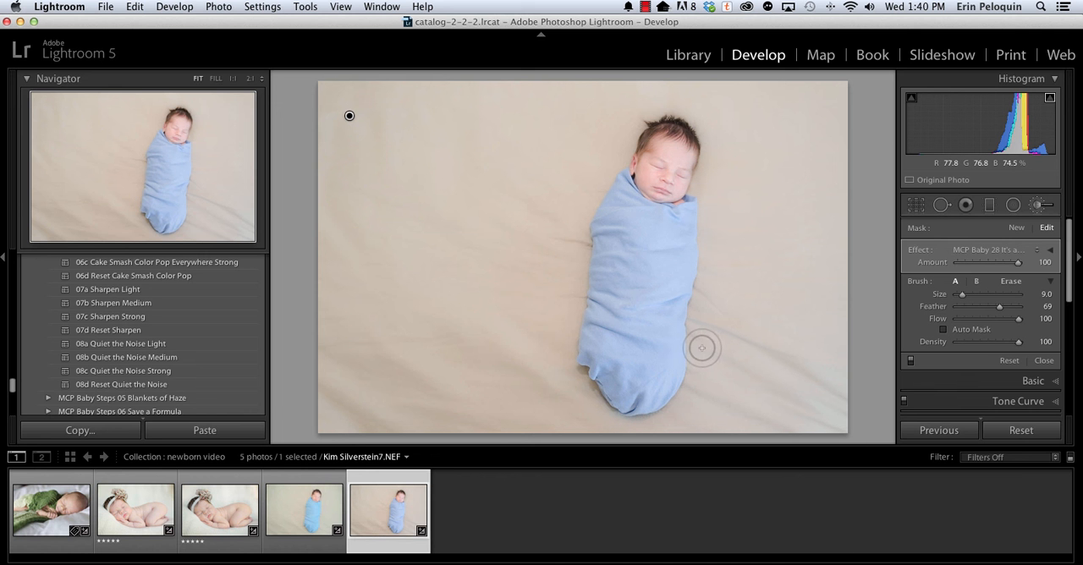
# Start a second MCP Baby 28 blur adjustment for the blanket, undo the last change, and set the brush size to 14.
pyautogui.click(1014, 229)
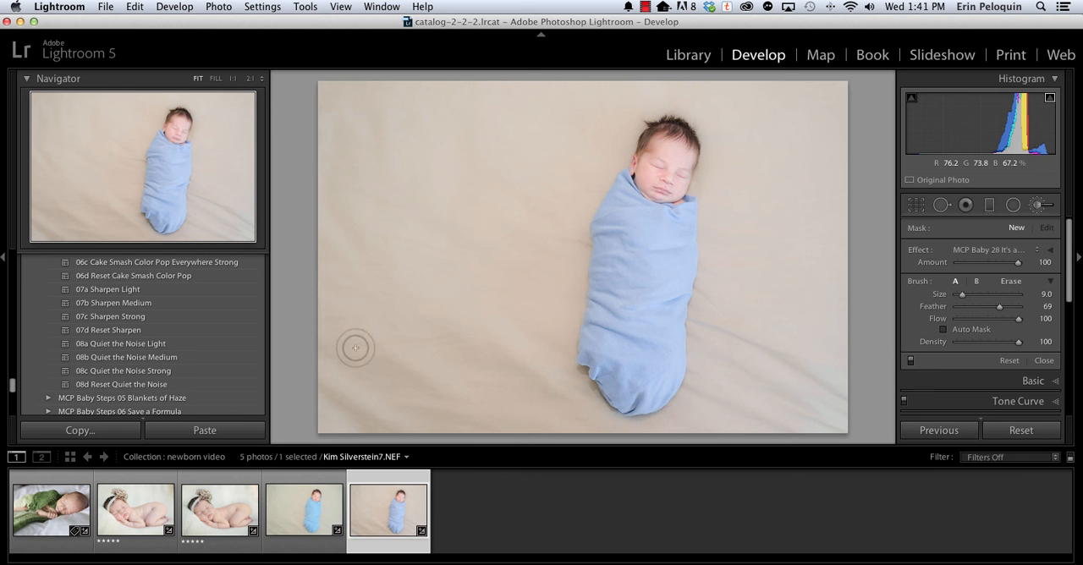
pyautogui.press('super+z')
pyautogui.press(']')
pyautogui.press(']')
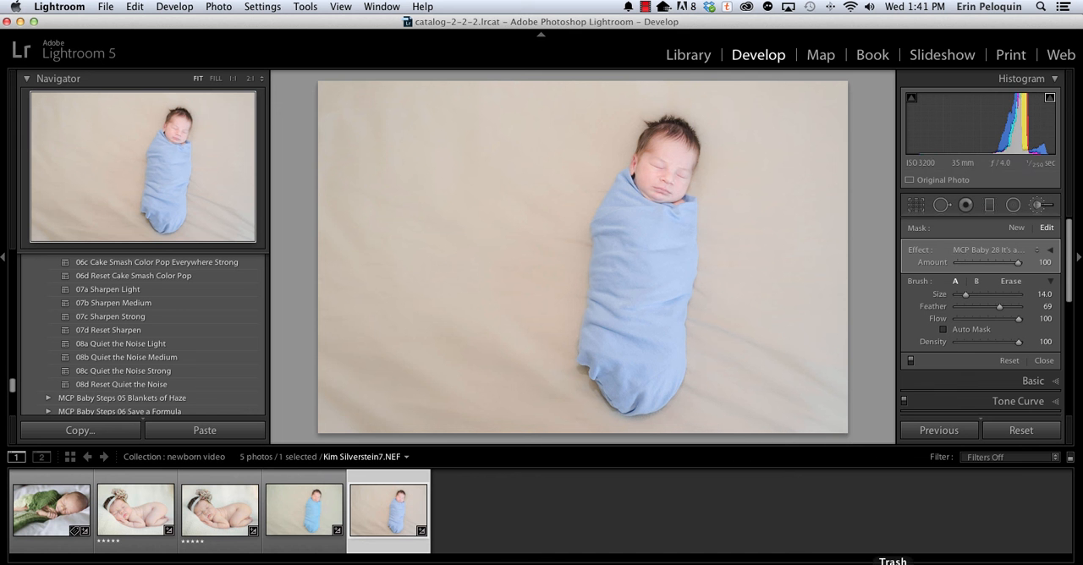
# Paint the MCP Baby 03 Cake Smash Color Pop effect over the blue swaddle and set its amount to 42.
pyautogui.click(1000, 249)
pyautogui.scroll(5, 1000, 248)
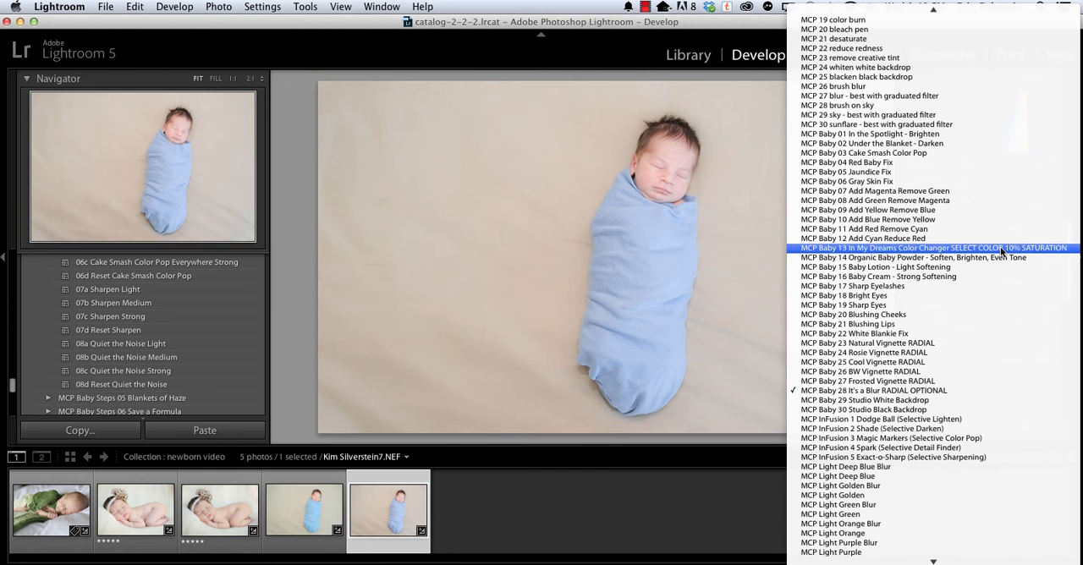
pyautogui.click(922, 152)
pyautogui.moveTo(635, 243)
pyautogui.mouseDown()
pyautogui.moveTo(609, 241)
pyautogui.moveTo(620, 194)
pyautogui.moveTo(641, 214)
pyautogui.moveTo(691, 218)
pyautogui.moveTo(684, 285)
pyautogui.moveTo(667, 259)
pyautogui.moveTo(625, 408)
pyautogui.moveTo(633, 270)
pyautogui.moveTo(636, 335)
pyautogui.moveTo(615, 254)
pyautogui.moveTo(602, 366)
pyautogui.moveTo(599, 357)
pyautogui.moveTo(659, 380)
pyautogui.moveTo(672, 362)
pyautogui.moveTo(676, 288)
pyautogui.mouseUp()
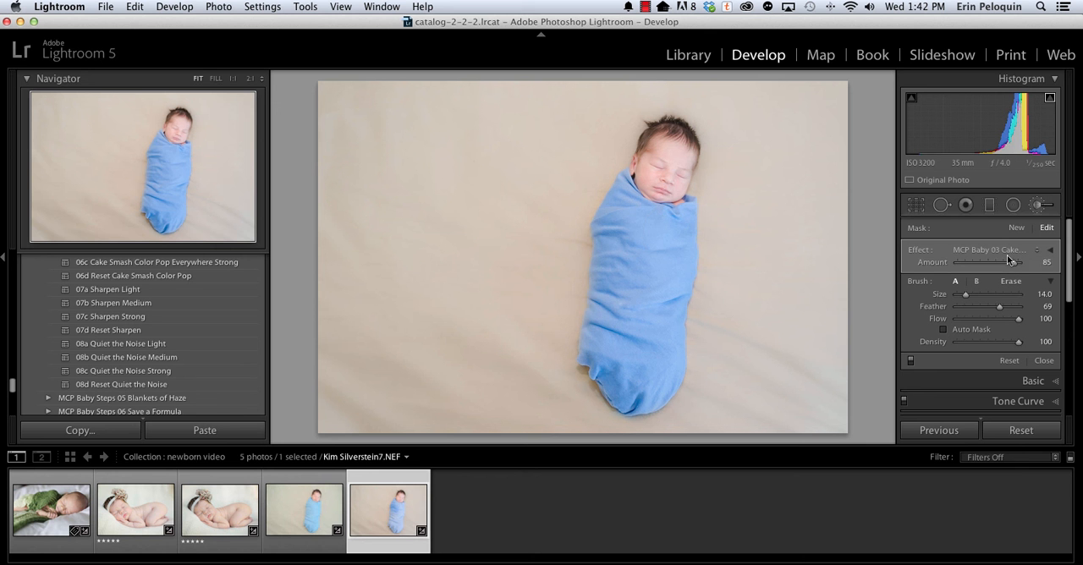
pyautogui.moveTo(1014, 262); pyautogui.dragTo(996, 263)
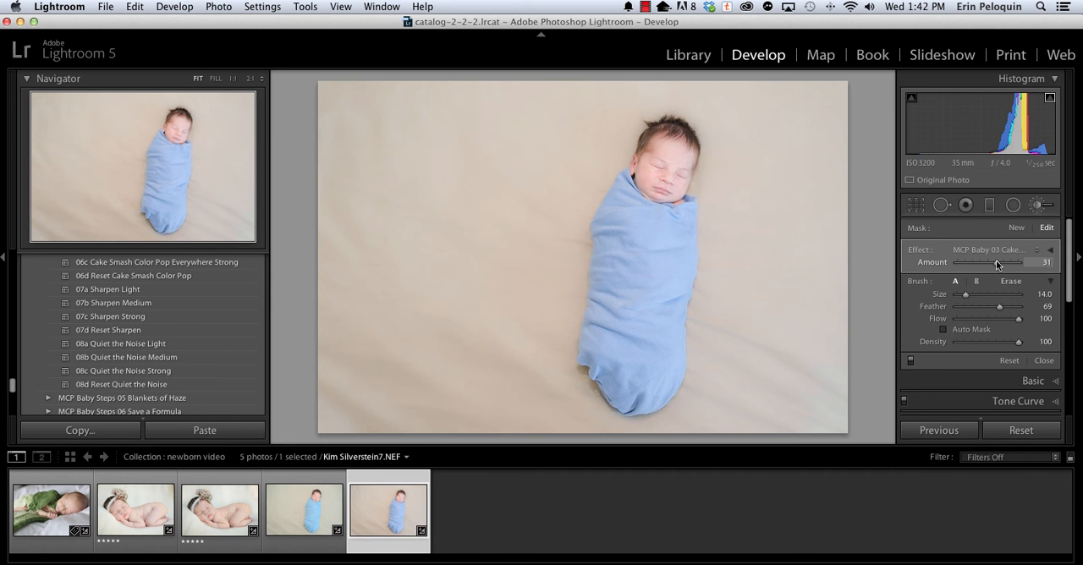
pyautogui.moveTo(996, 262); pyautogui.dragTo(999, 262)
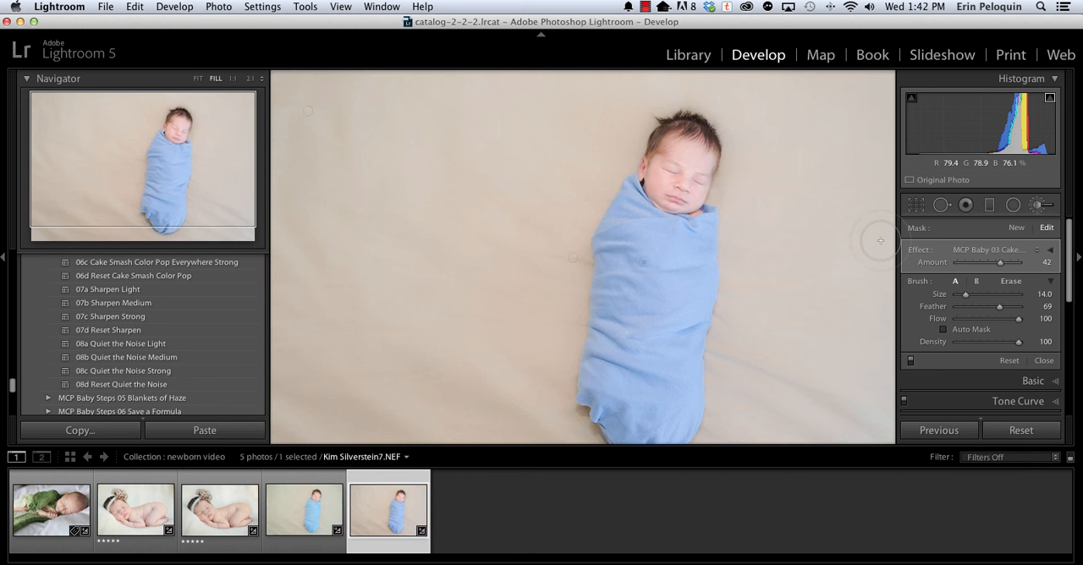
# Start a new MCP Baby 13 In My Dreams Color Changer adjustment, sample its color from the baby's skin, and set the color saturation to 8%.
pyautogui.click(1012, 227)
pyautogui.click(1007, 250)
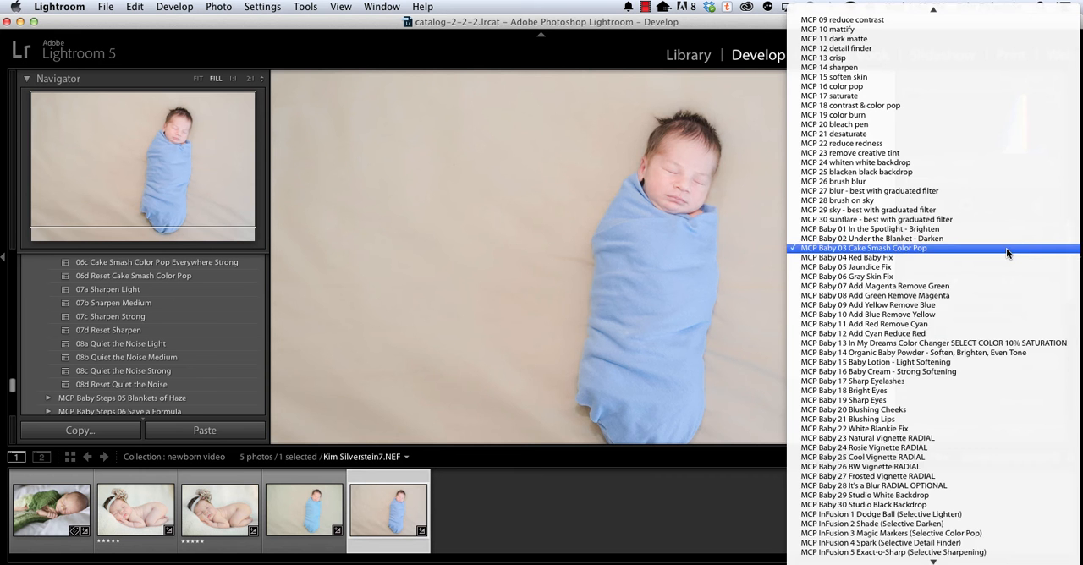
pyautogui.click(992, 343)
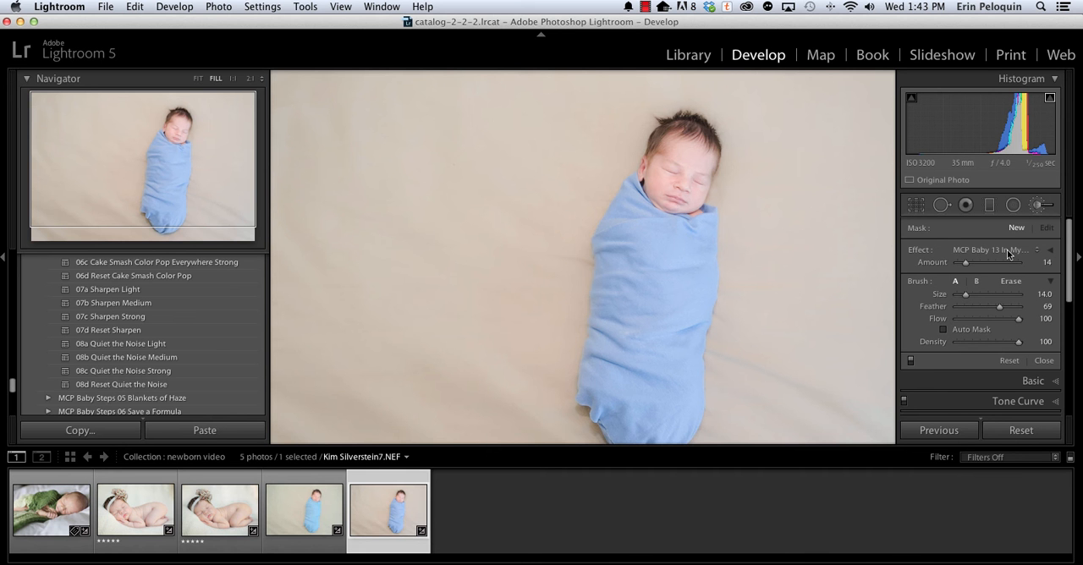
pyautogui.click(1050, 250)
pyautogui.scroll(-5, 927, 339)
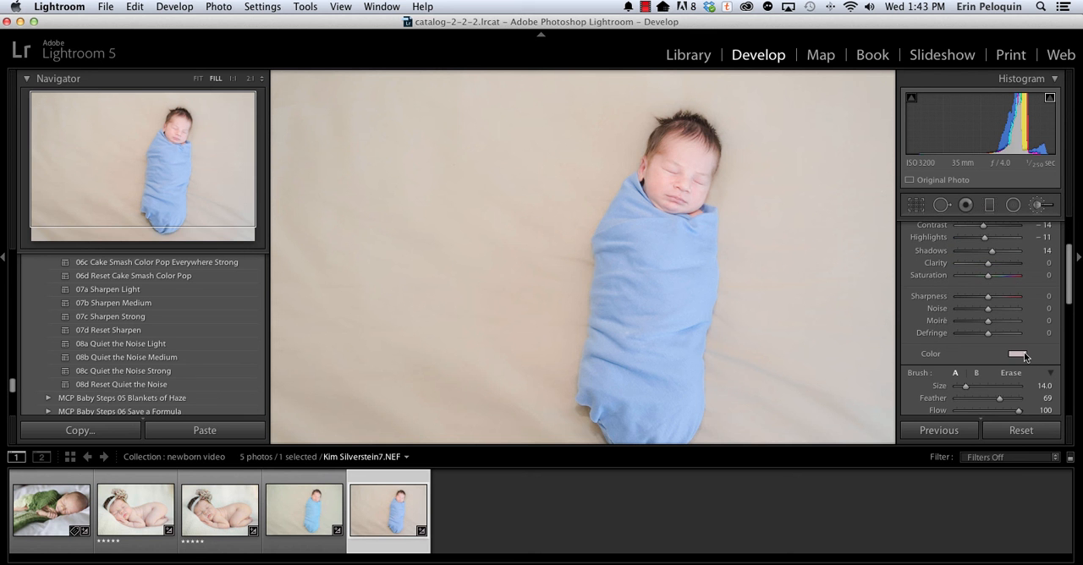
pyautogui.click(1024, 353)
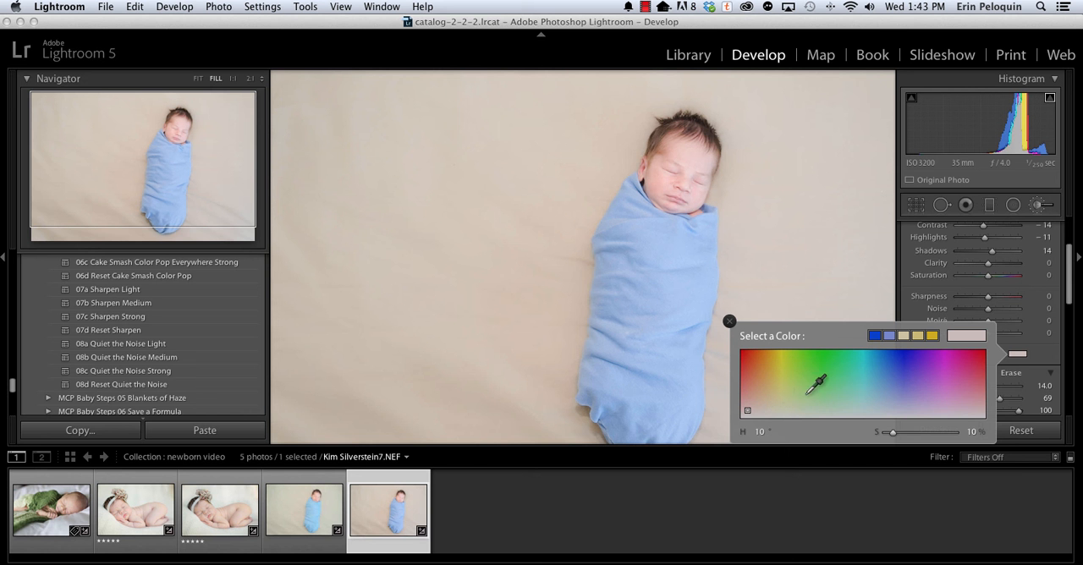
pyautogui.click(778, 410)
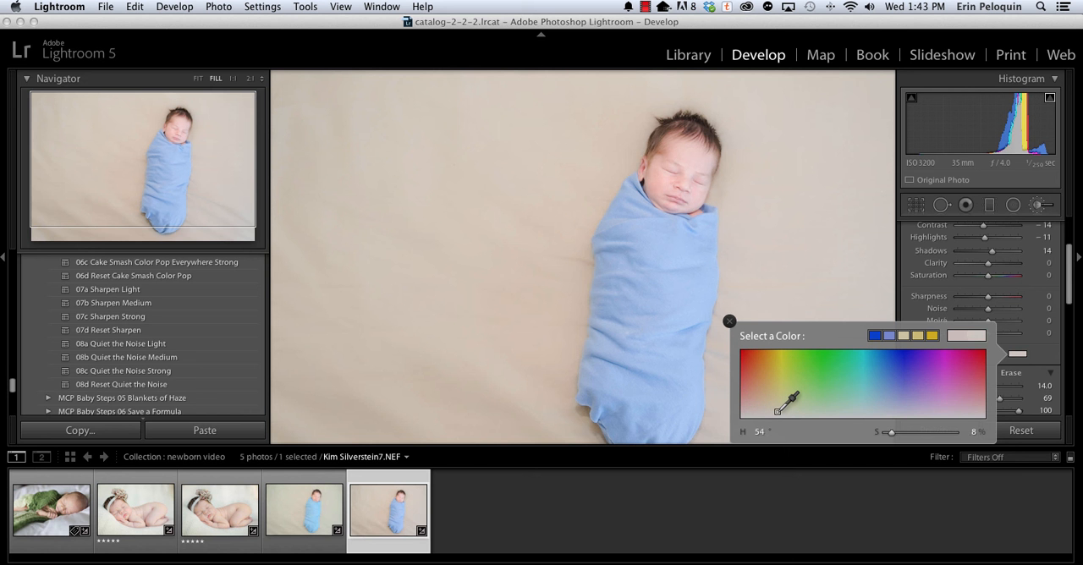
pyautogui.moveTo(777, 411)
pyautogui.mouseDown()
pyautogui.moveTo(734, 224)
pyautogui.moveTo(711, 165)
pyautogui.moveTo(692, 160)
pyautogui.mouseUp()
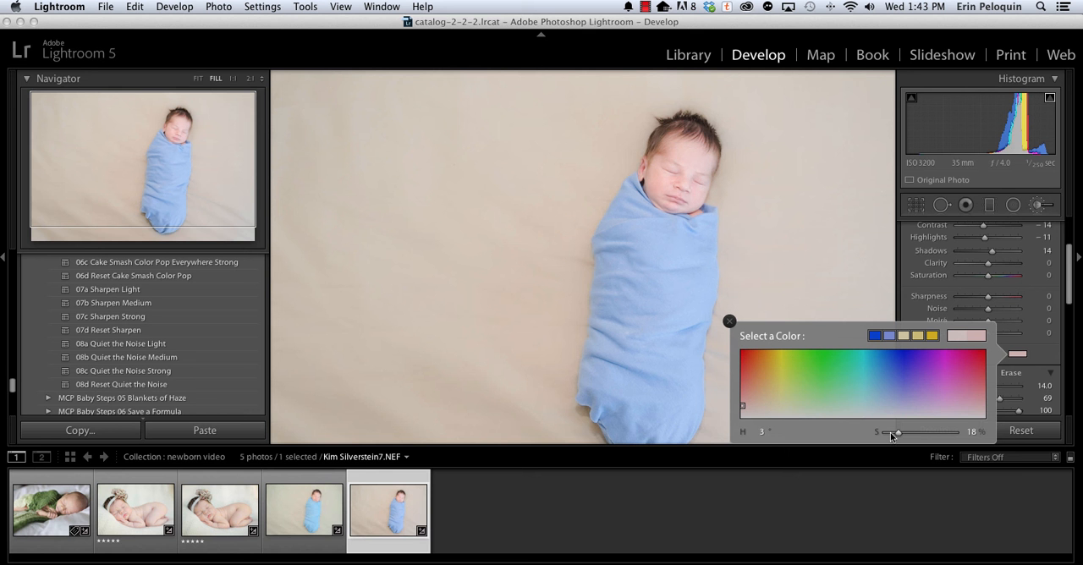
pyautogui.moveTo(896, 432); pyautogui.dragTo(890, 435)
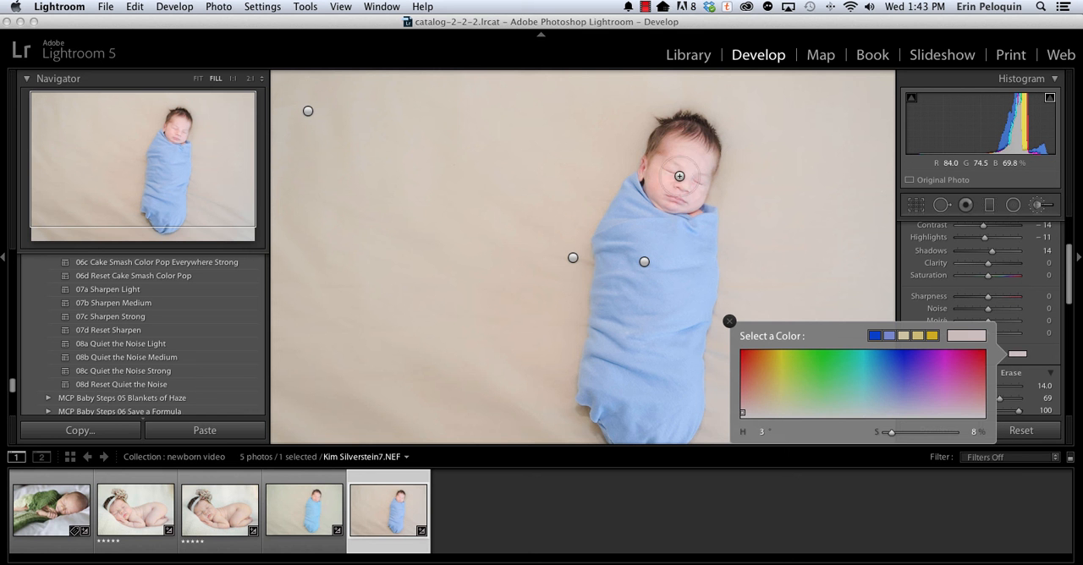
pyautogui.click(892, 19)
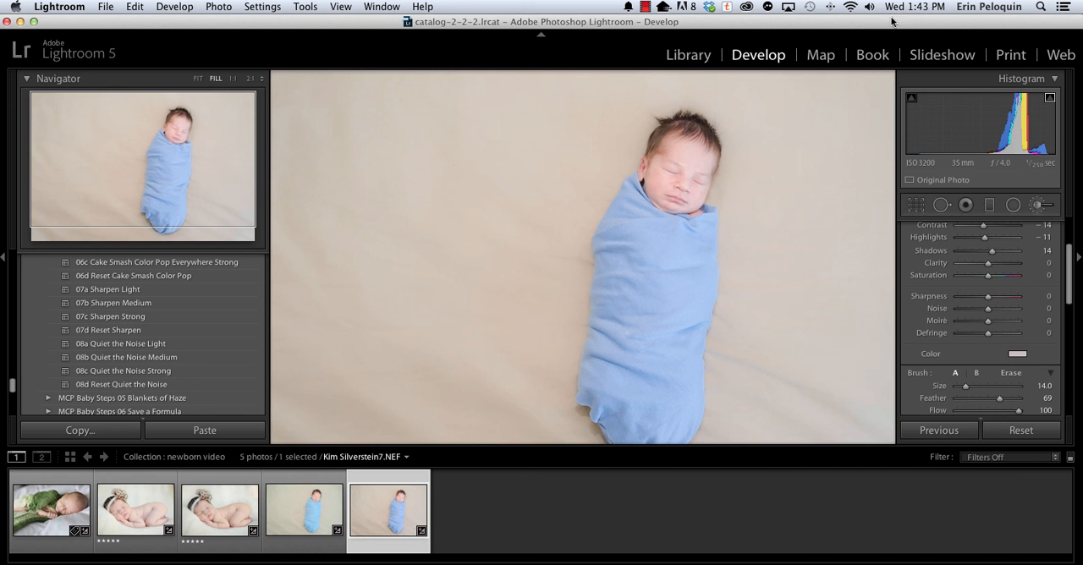
# Reduce the brush size to 2, paint the color changer around the nose bridge and under the eyes, and show the mask overlay.
pyautogui.press('[')
pyautogui.press('[')
pyautogui.press('[')
pyautogui.press('[')
pyautogui.press('[')
pyautogui.press('[')
pyautogui.press('[')
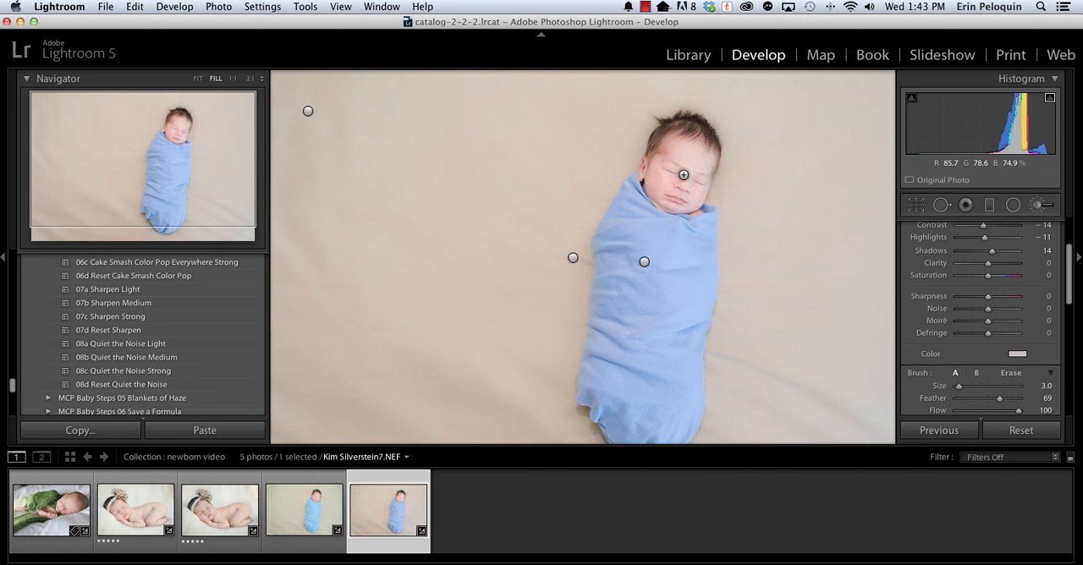
pyautogui.click(681, 178)
pyautogui.moveTo(680, 179)
pyautogui.mouseDown()
pyautogui.moveTo(665, 177)
pyautogui.moveTo(698, 179)
pyautogui.moveTo(655, 152)
pyautogui.moveTo(687, 170)
pyautogui.moveTo(681, 176)
pyautogui.mouseUp()
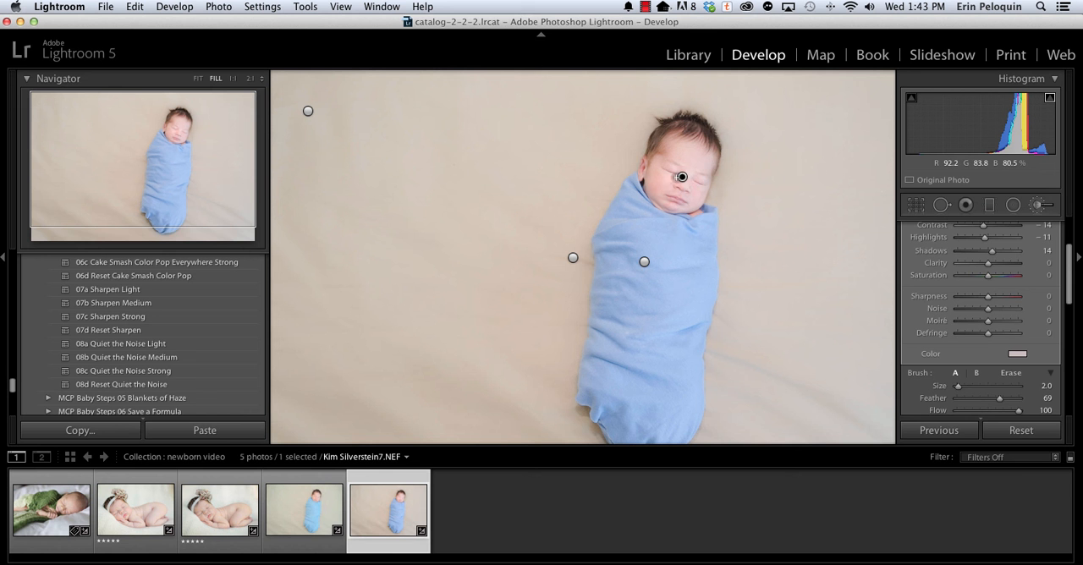
pyautogui.press('o')
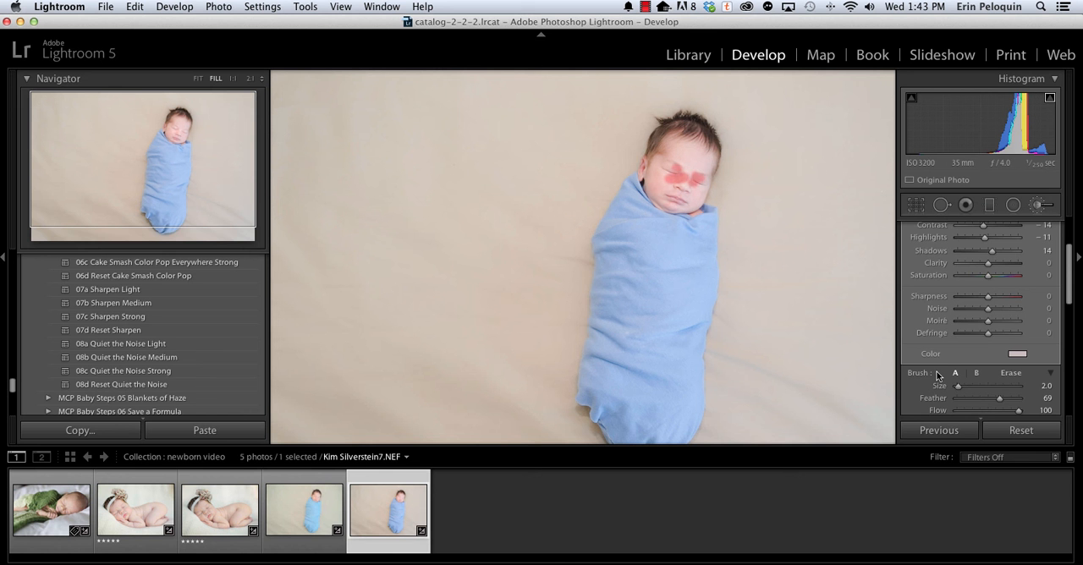
# Toggle the HSL color adjustments off and on to compare the photo.
pyautogui.scroll(-10, 931, 356)
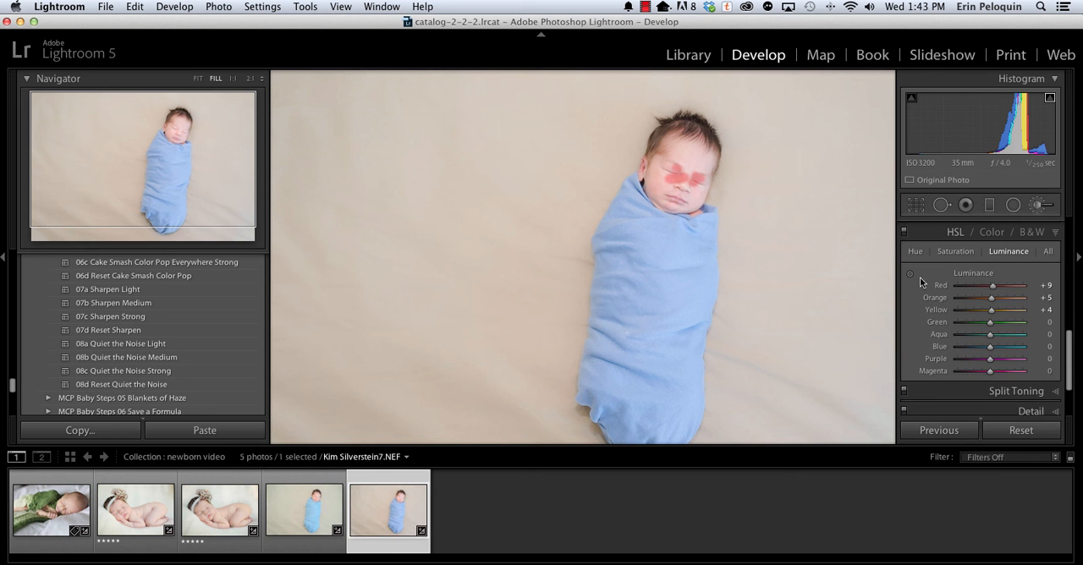
pyautogui.click(903, 233)
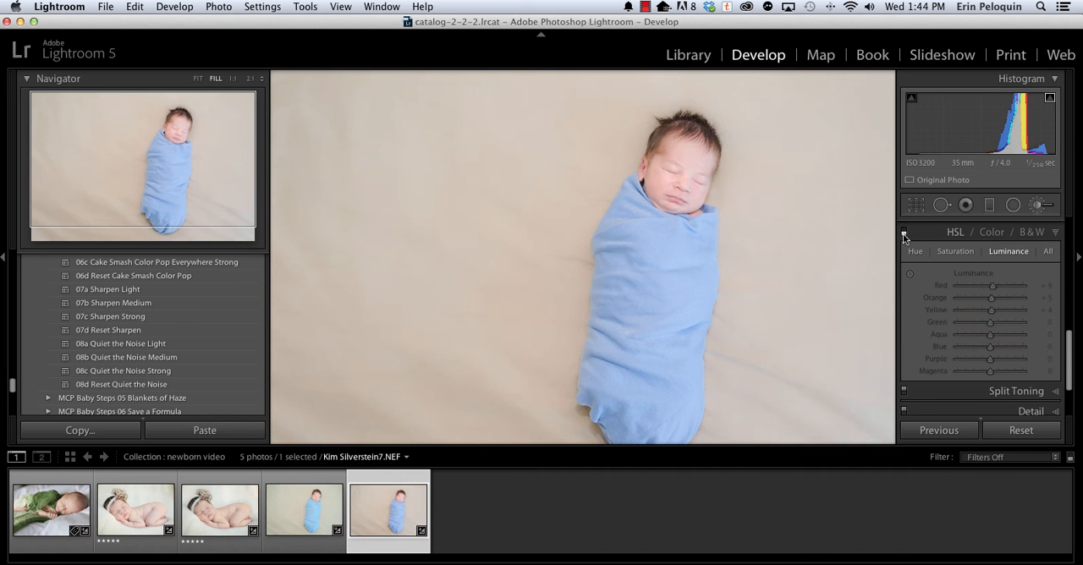
pyautogui.click(903, 231)
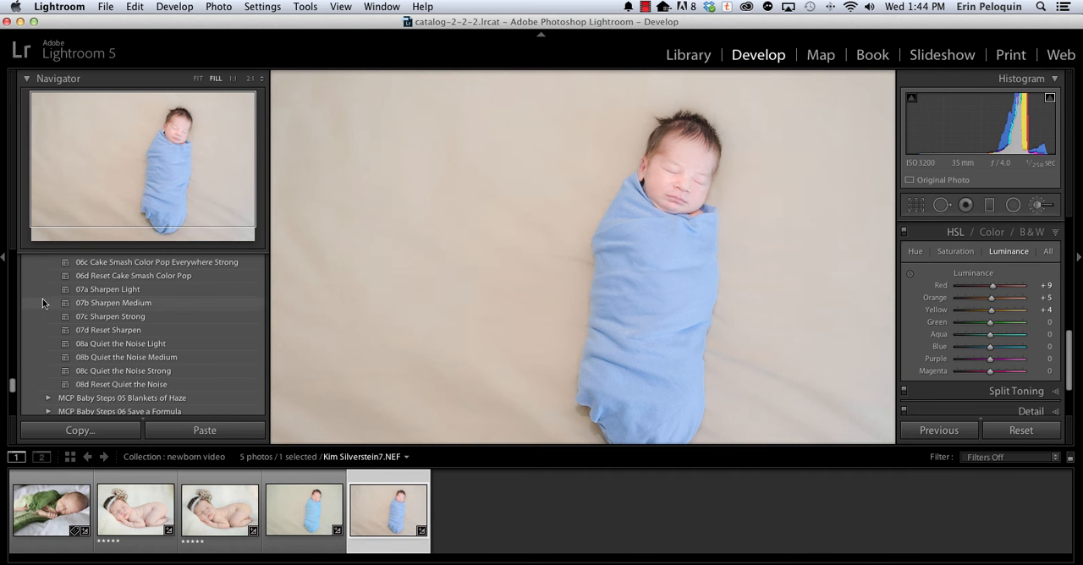
# Compare the original import state in the edit history with the latest edited state, returning to the latest one.
pyautogui.scroll(-10, 88, 402)
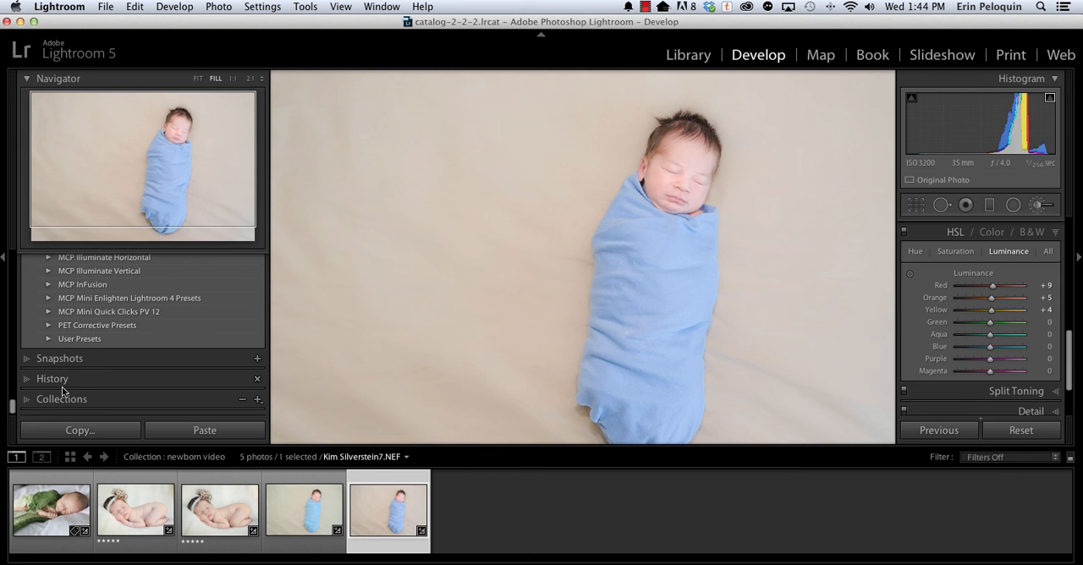
pyautogui.click(59, 379)
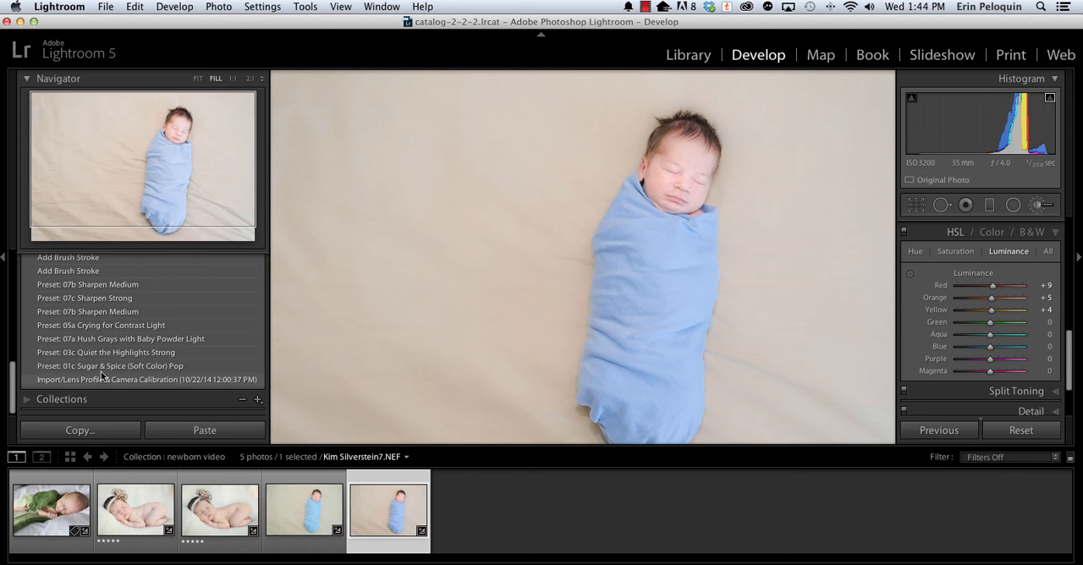
pyautogui.click(101, 377)
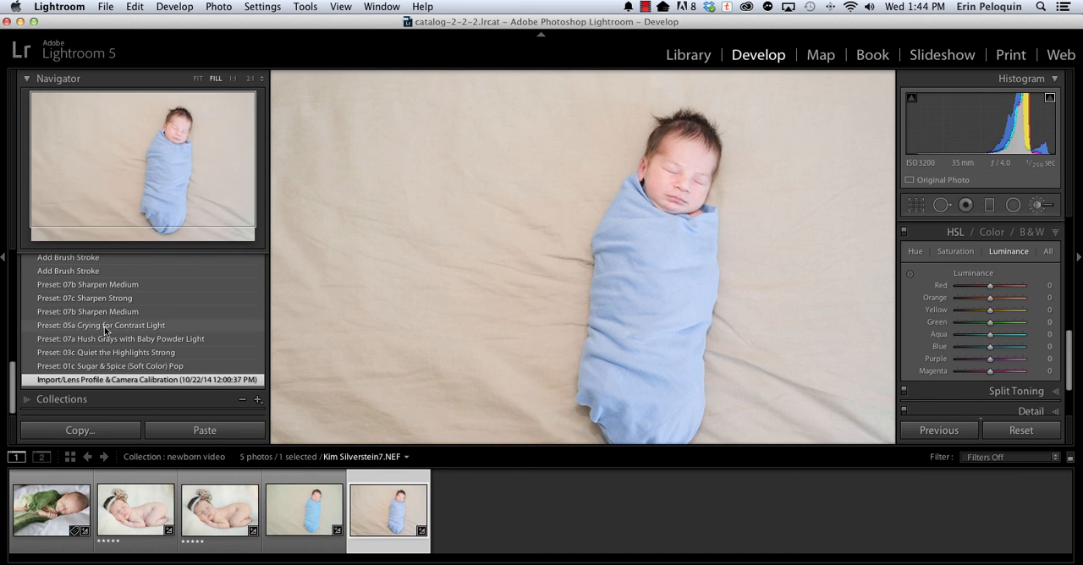
pyautogui.scroll(10, 105, 329)
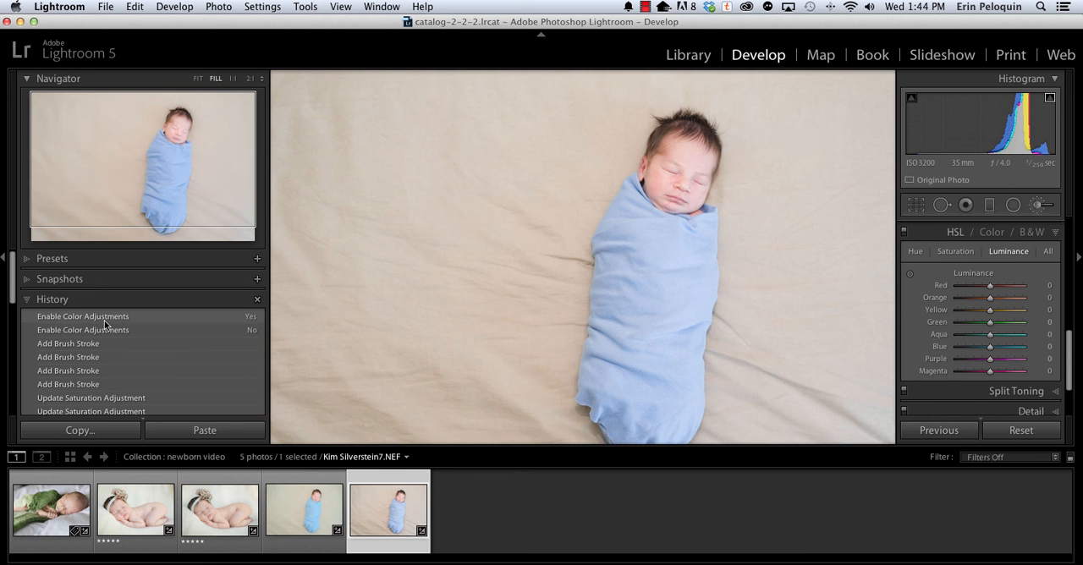
pyautogui.click(105, 320)
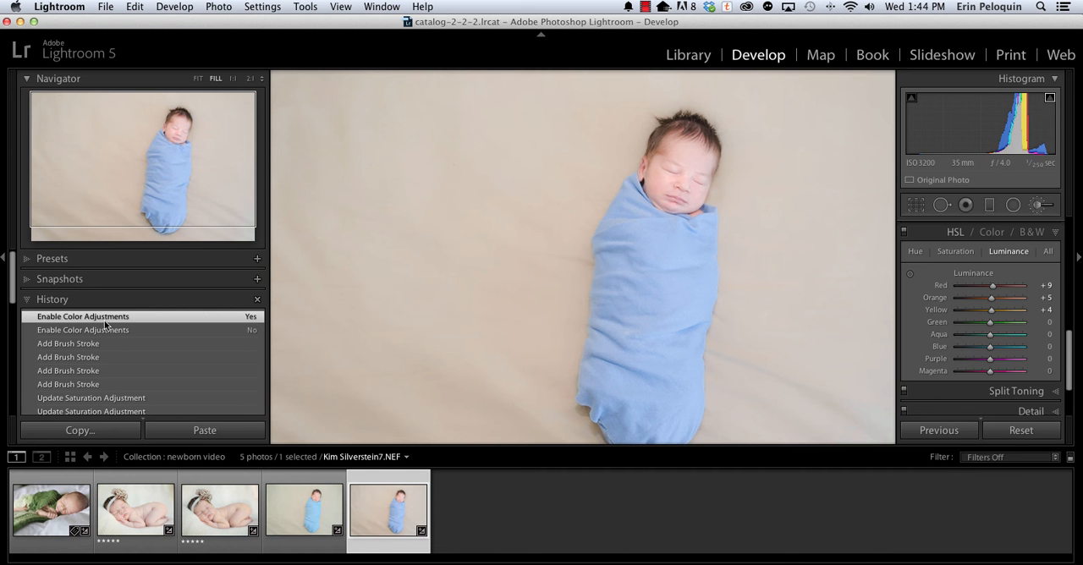
# Open the photo of the baby in the green wrap and apply the 02c Pick Me Up (Crisp Color) Pop preset.
pyautogui.click(67, 476)
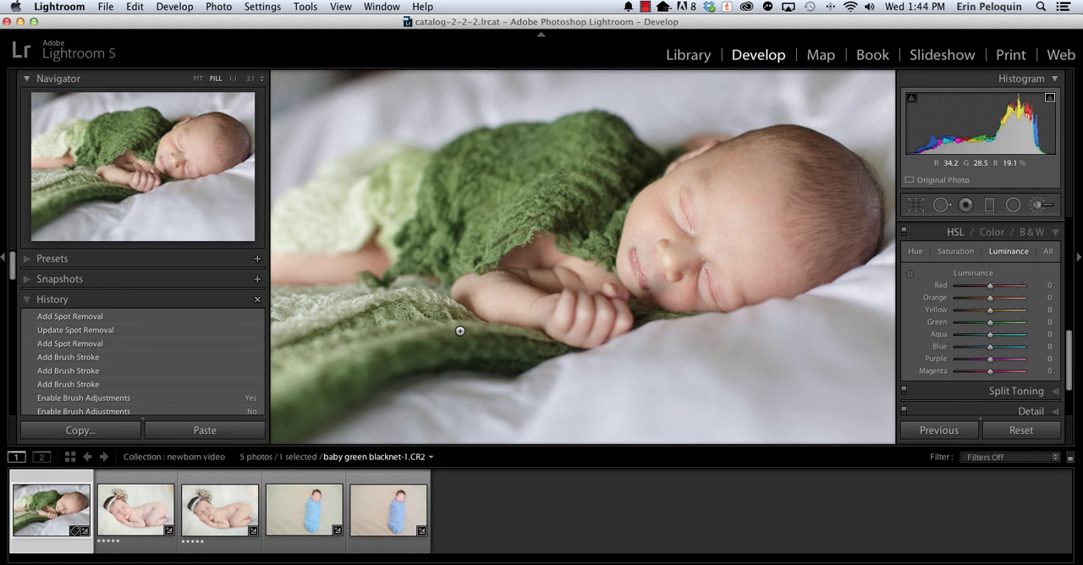
pyautogui.click(26, 259)
pyautogui.scroll(-3, 136, 347)
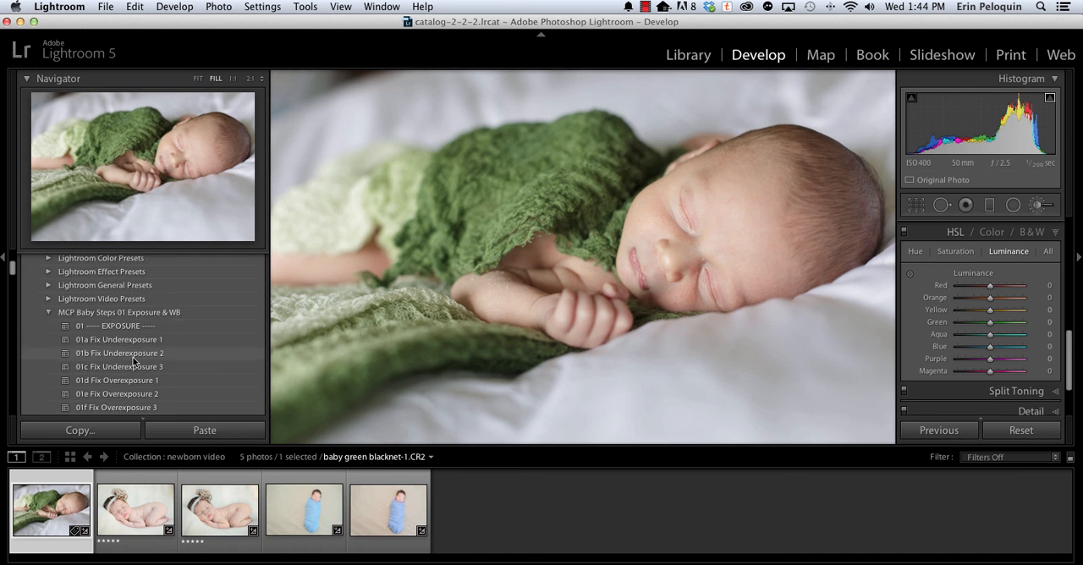
pyautogui.scroll(-6, 133, 360)
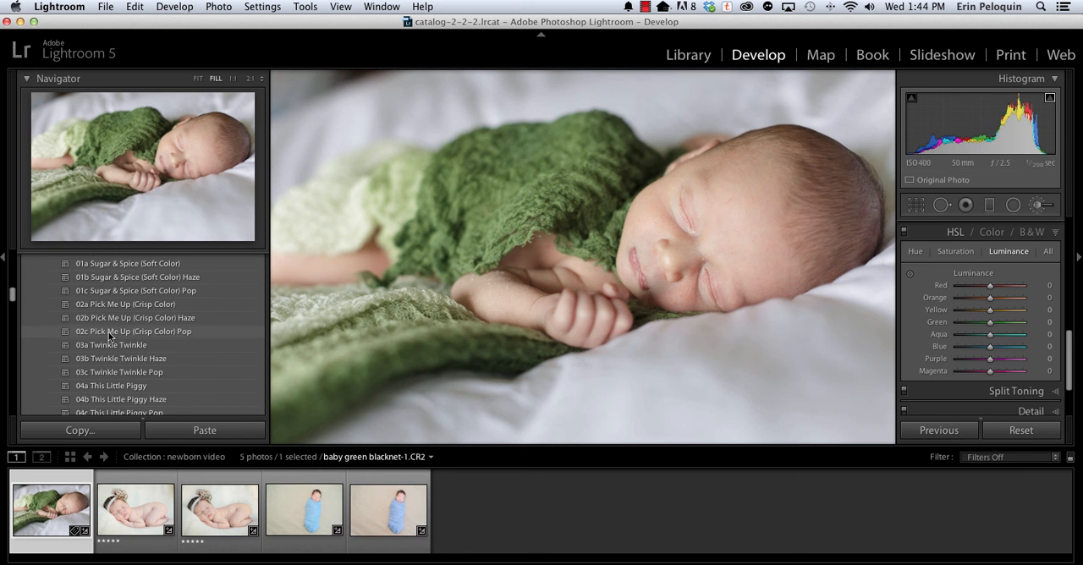
pyautogui.click(109, 336)
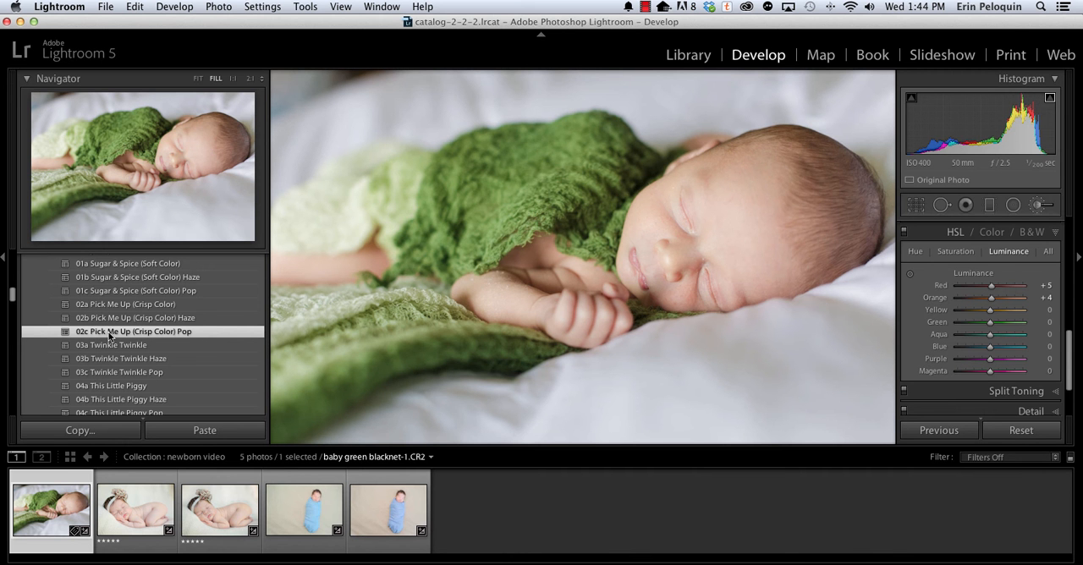
# Apply the 03a Hush Reds with Baby Powder Light skin correction preset to the green-wrap photo.
pyautogui.scroll(-6, 84, 385)
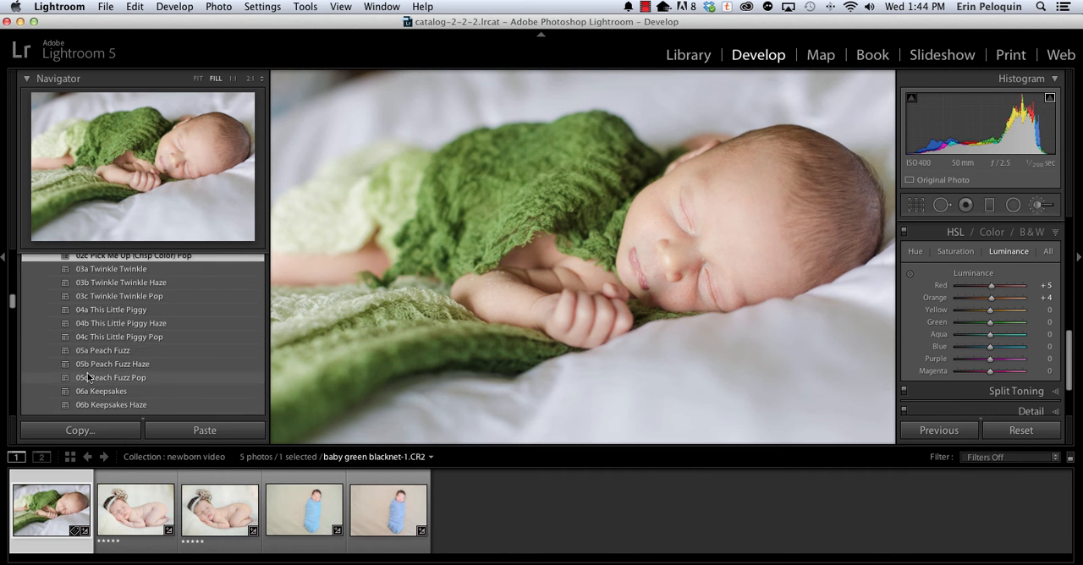
pyautogui.scroll(-5, 88, 383)
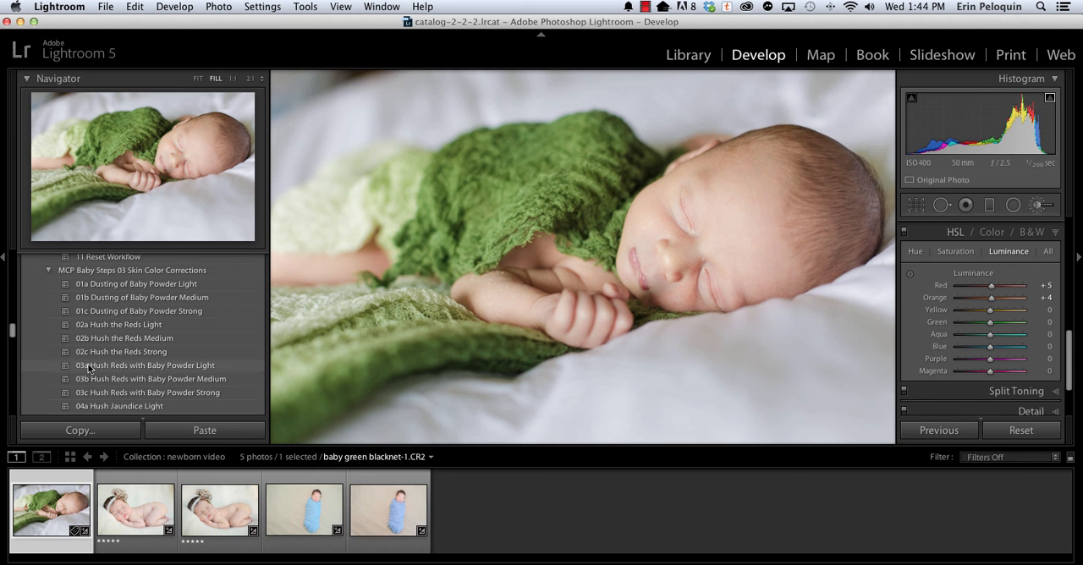
pyautogui.click(88, 365)
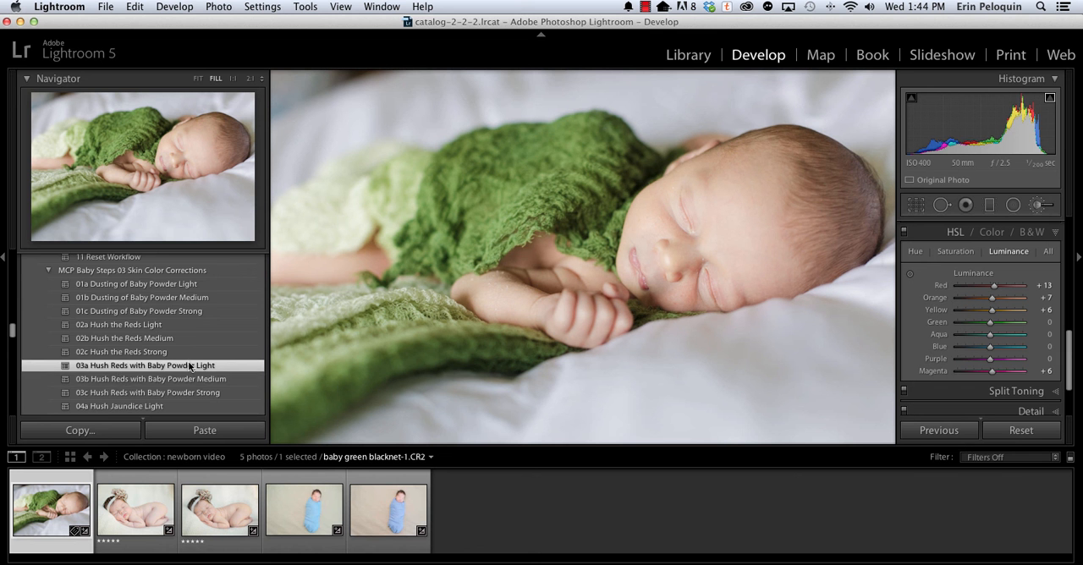
# Apply a tone preset from MCP Baby Steps 04 Workflow Helpers to the green-wrap photo.
pyautogui.scroll(-3, 140, 374)
pyautogui.scroll(-5, 138, 375)
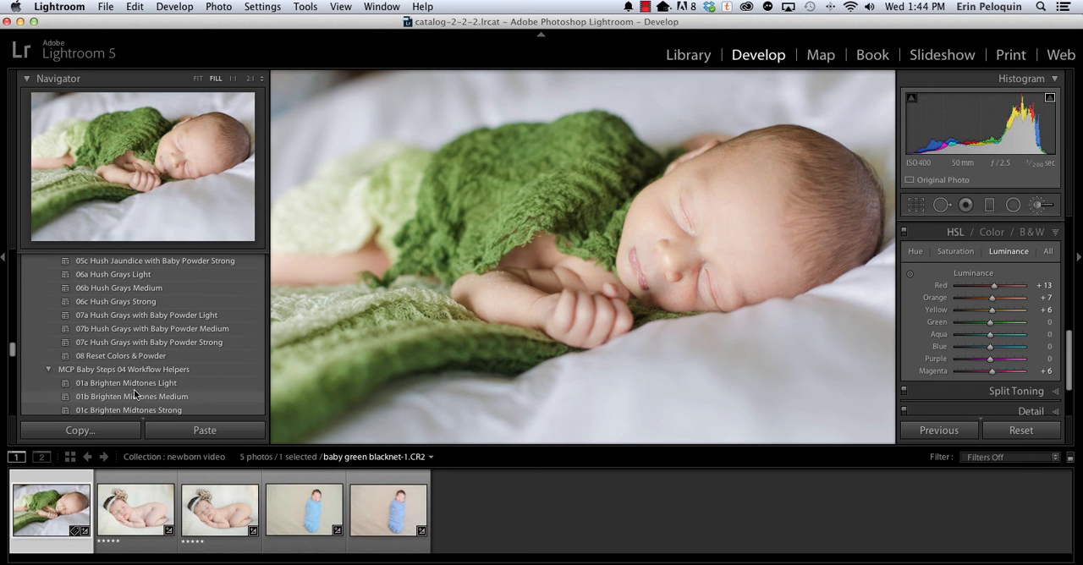
pyautogui.scroll(-2, 134, 393)
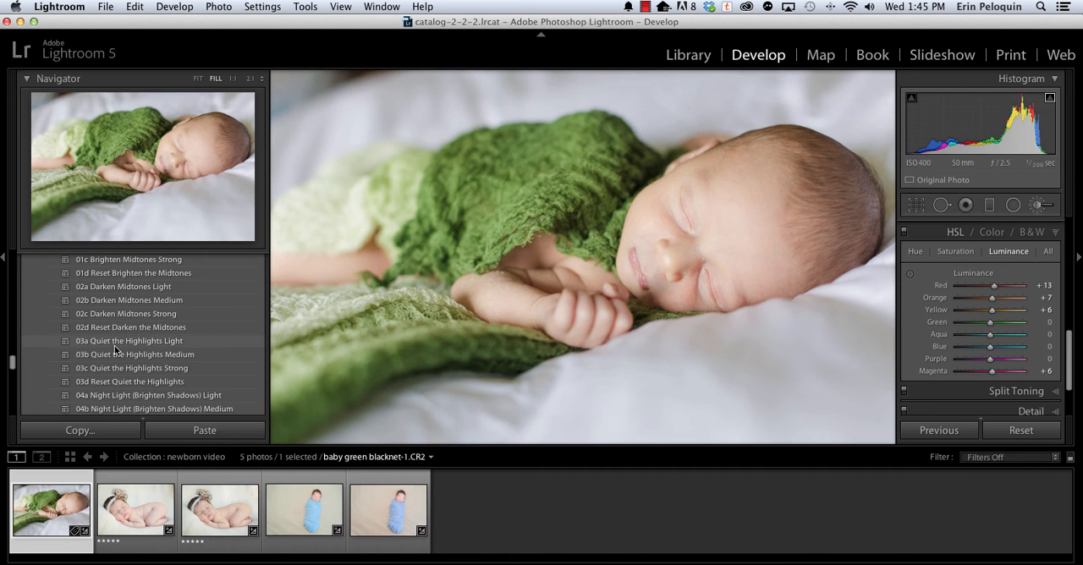
pyautogui.click(115, 345)
# Apply the 03b You Are My Sunshine Medium preset from MCP Baby Steps 05 Blankets of Haze to the green-wrap photo.
pyautogui.scroll(-10, 113, 369)
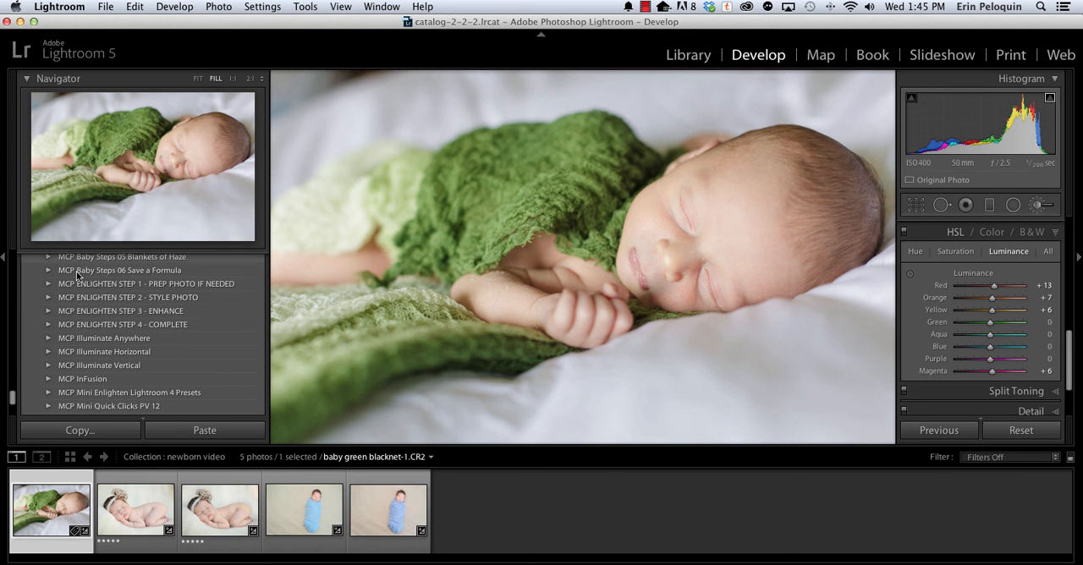
pyautogui.scroll(3, 71, 348)
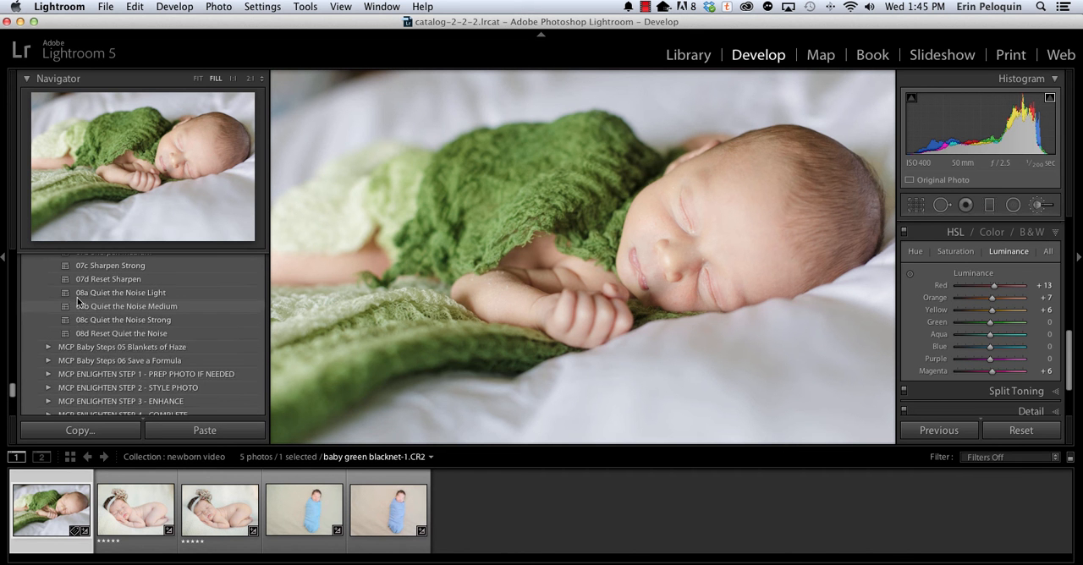
pyautogui.click(61, 350)
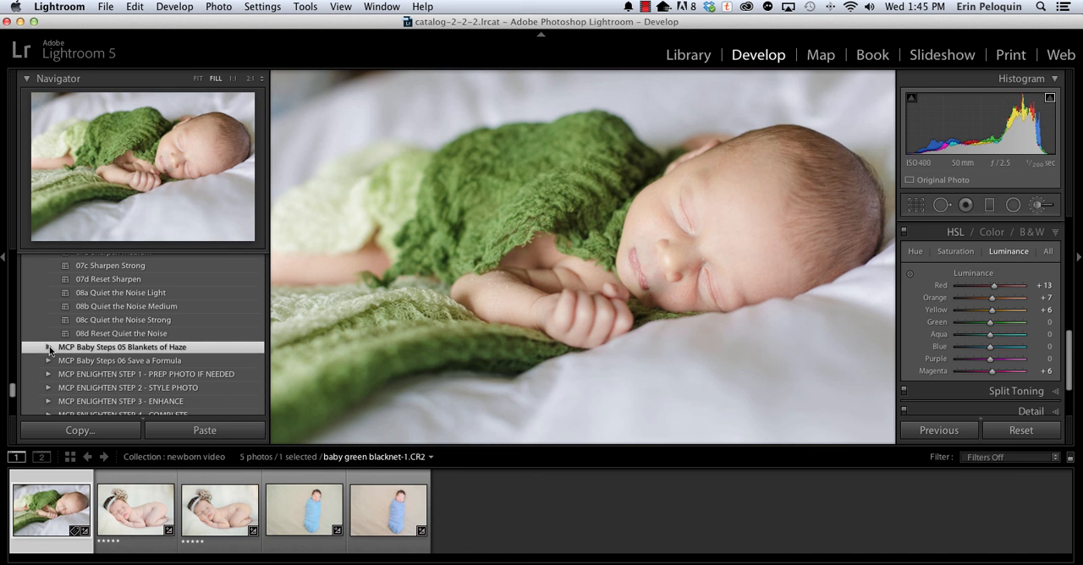
pyautogui.click(48, 347)
pyautogui.scroll(-3, 128, 385)
pyautogui.scroll(-2, 129, 385)
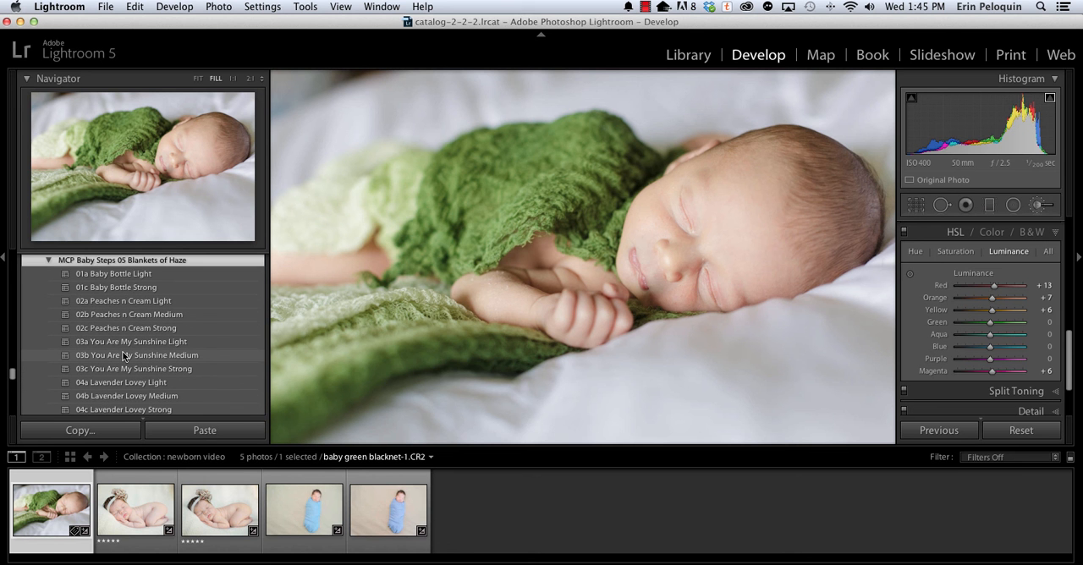
pyautogui.click(123, 356)
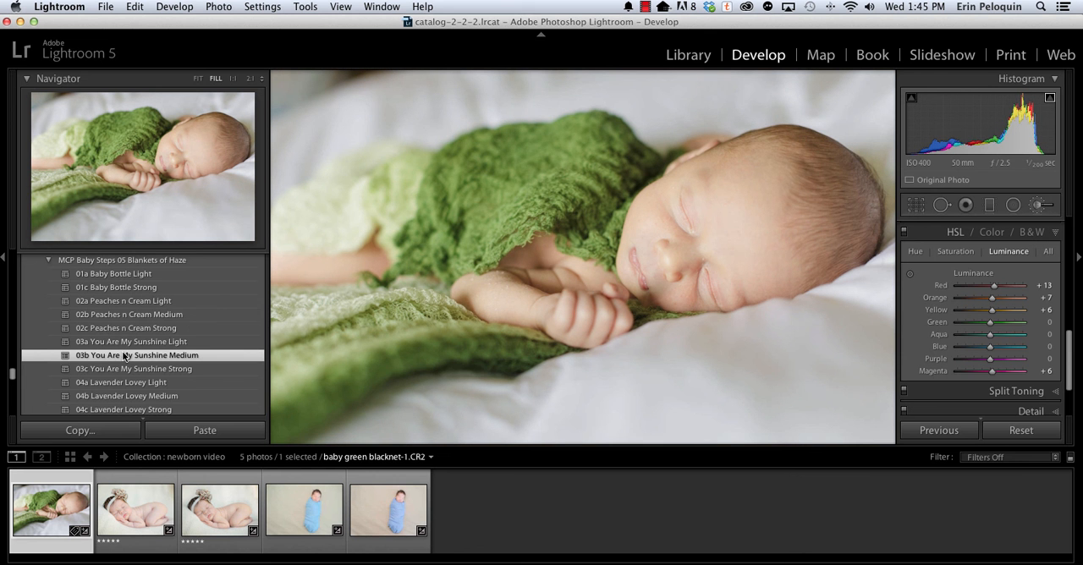
# Try the haze presets 04a Lavender Lovey Light, 05a It's a Boy Light and 05c It's a Boy Strong on the photo.
pyautogui.scroll(-2, 124, 357)
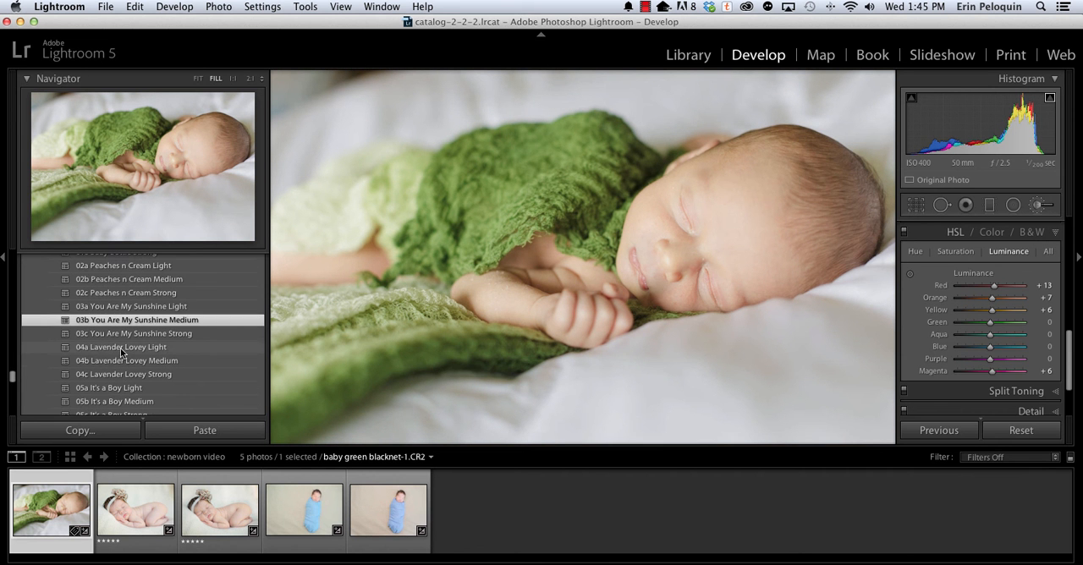
pyautogui.click(121, 347)
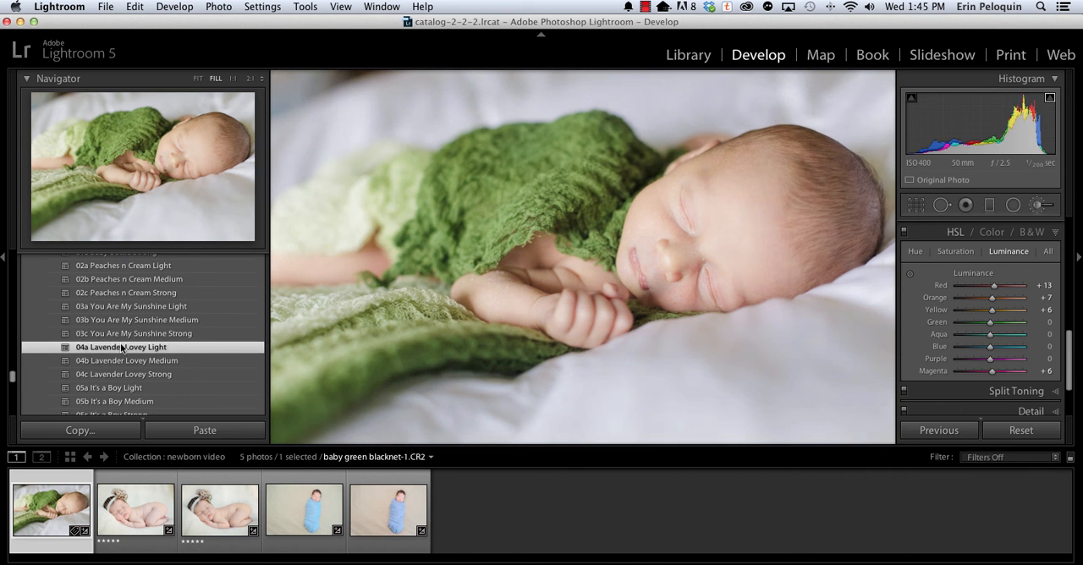
pyautogui.scroll(-1, 121, 346)
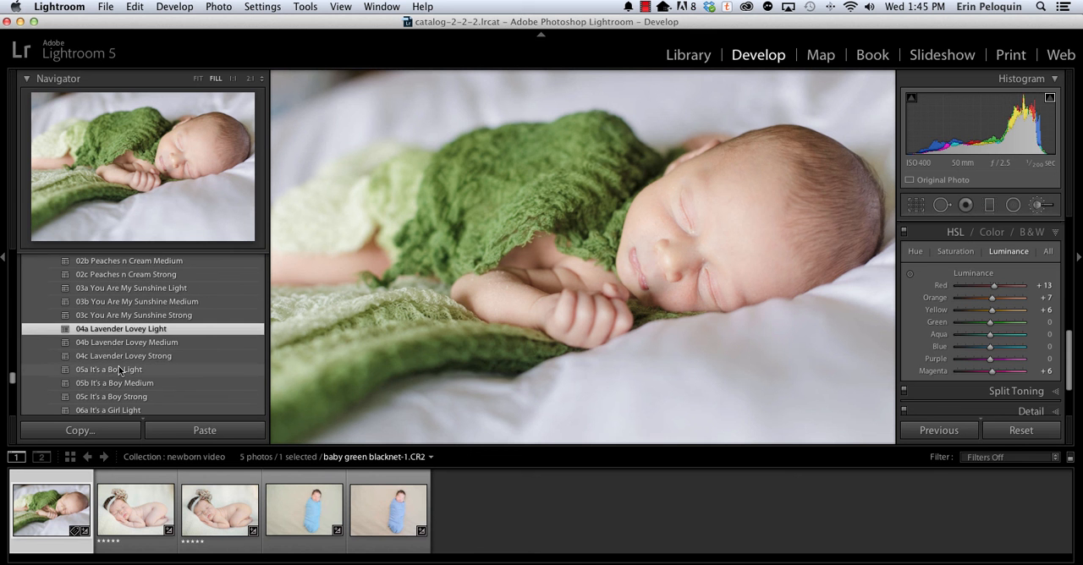
pyautogui.click(120, 369)
pyautogui.scroll(-1, 120, 369)
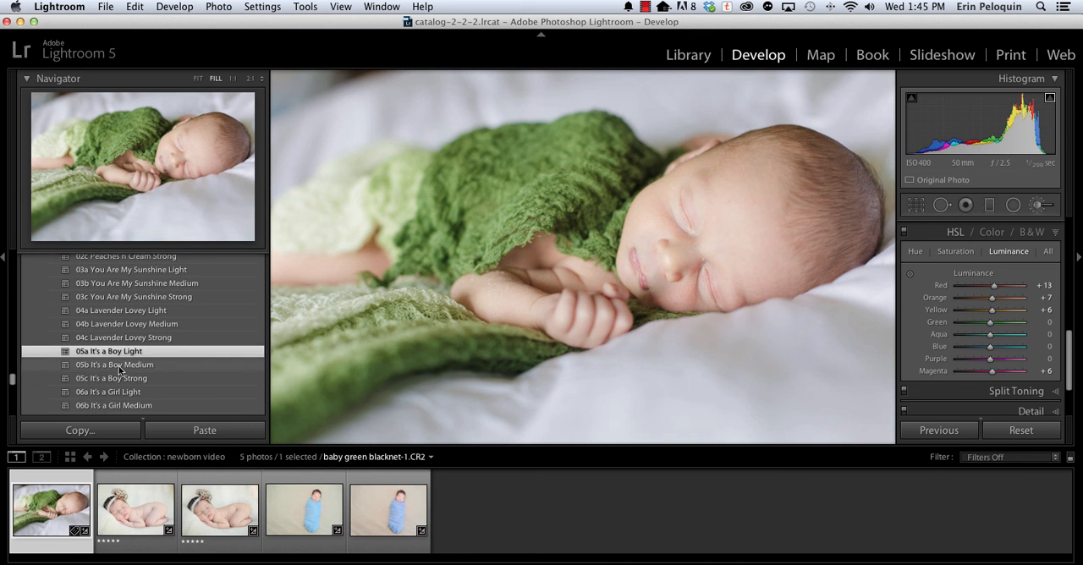
pyautogui.click(117, 380)
# Remove the haze effect from the photo with the 10 Reset Blankets of Haze preset.
pyautogui.scroll(-5, 134, 364)
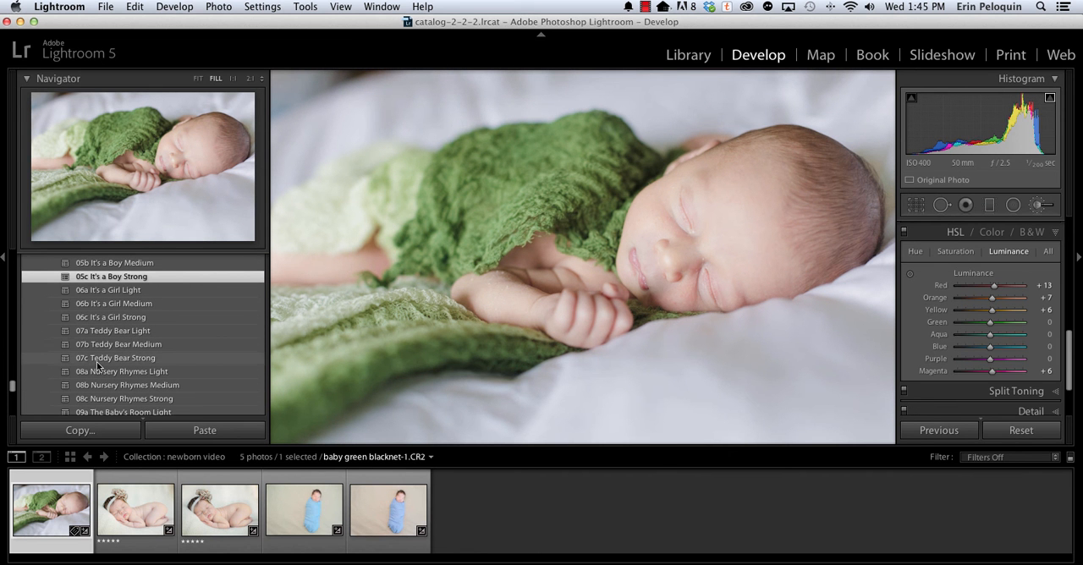
pyautogui.scroll(-4, 97, 361)
pyautogui.scroll(-1, 96, 360)
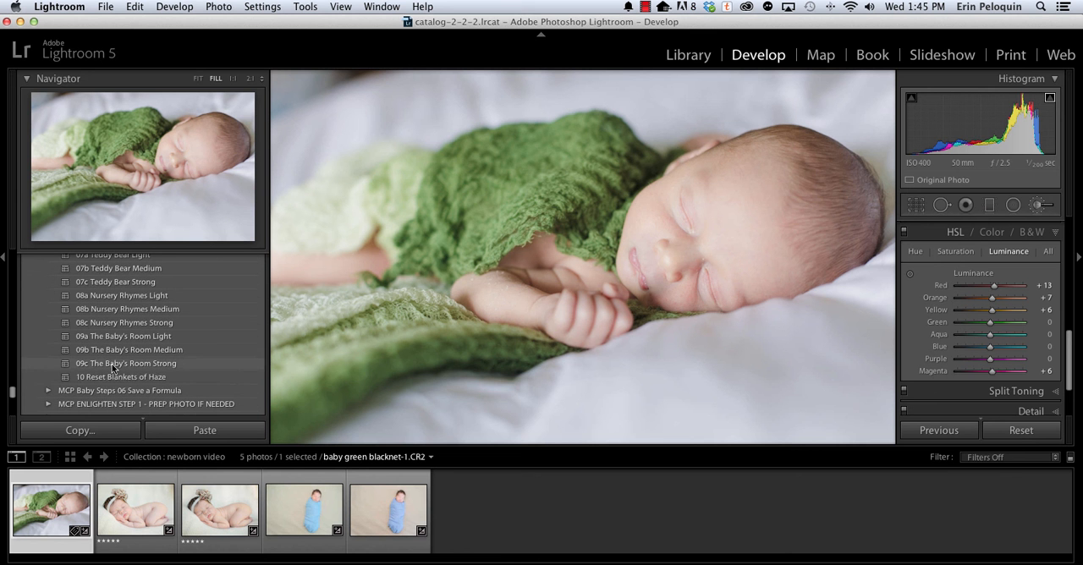
pyautogui.click(112, 377)
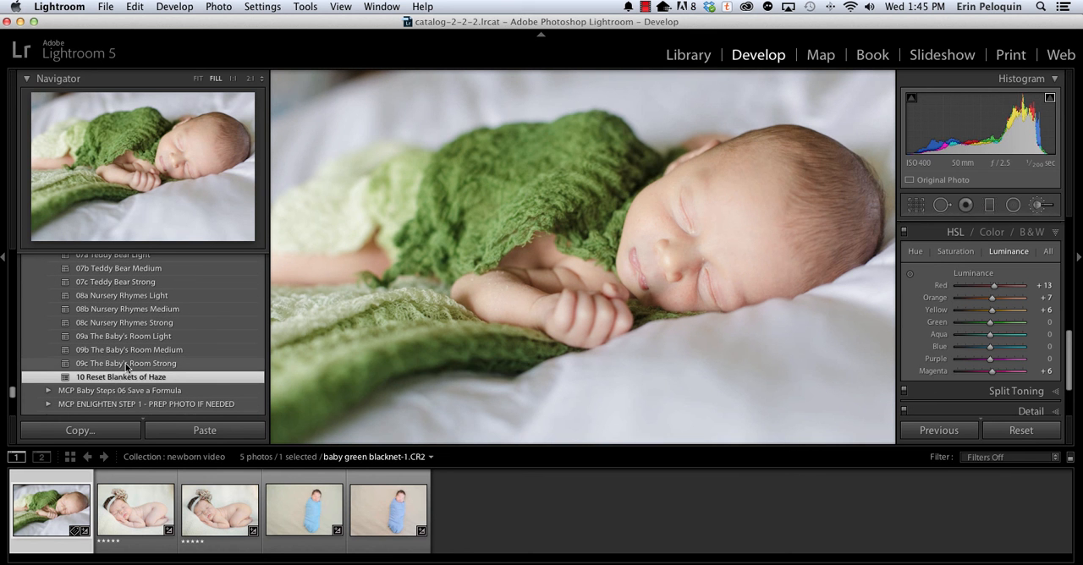
# Update the 01a Save a Formula preset with all current settings except Noise Reduction, Exposure and White Balance.
pyautogui.scroll(10, 125, 363)
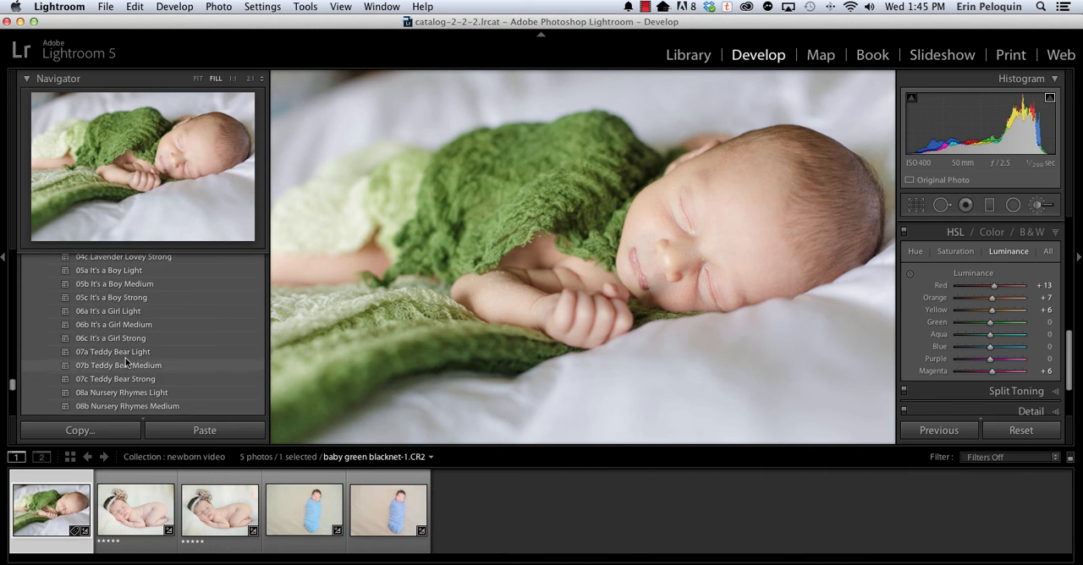
pyautogui.scroll(-10, 125, 362)
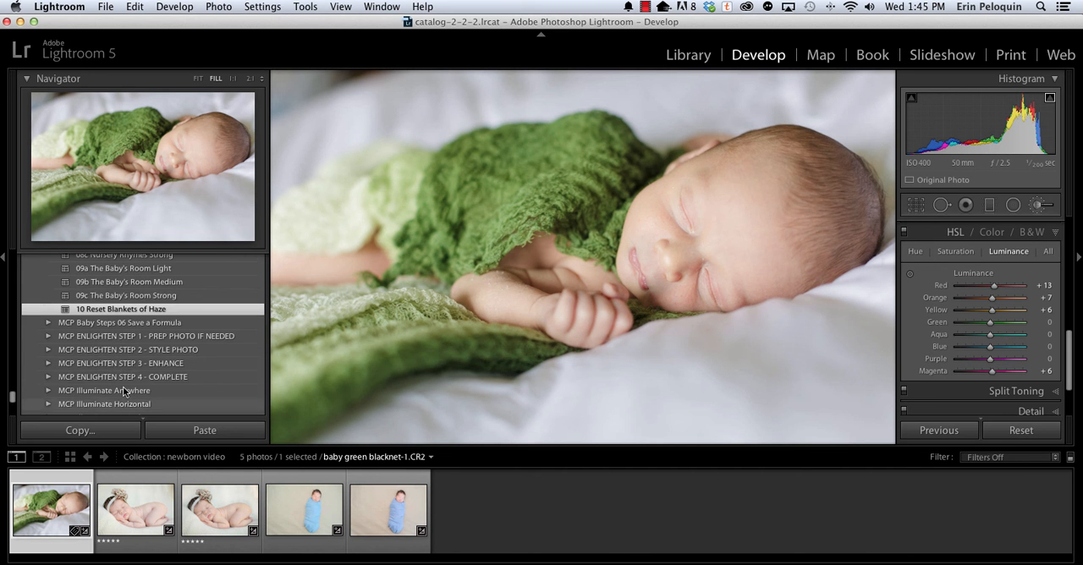
pyautogui.click(47, 322)
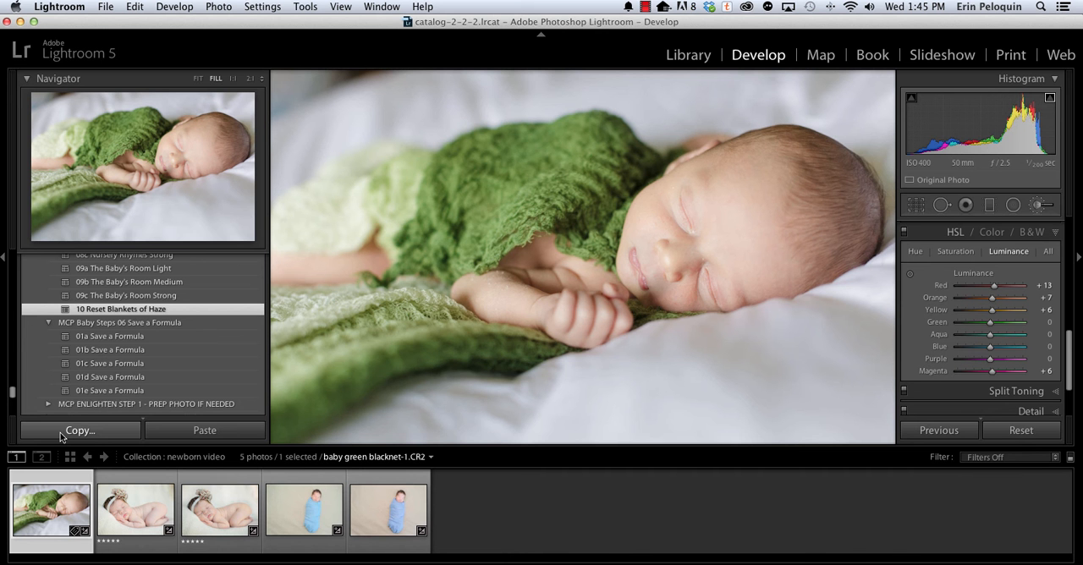
pyautogui.rightClick(102, 334)
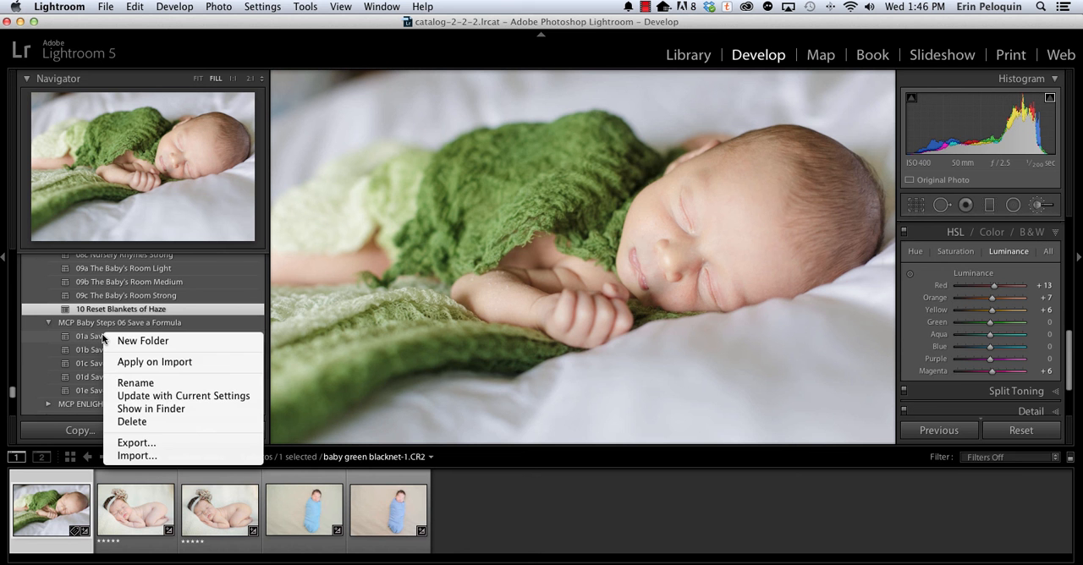
pyautogui.click(136, 396)
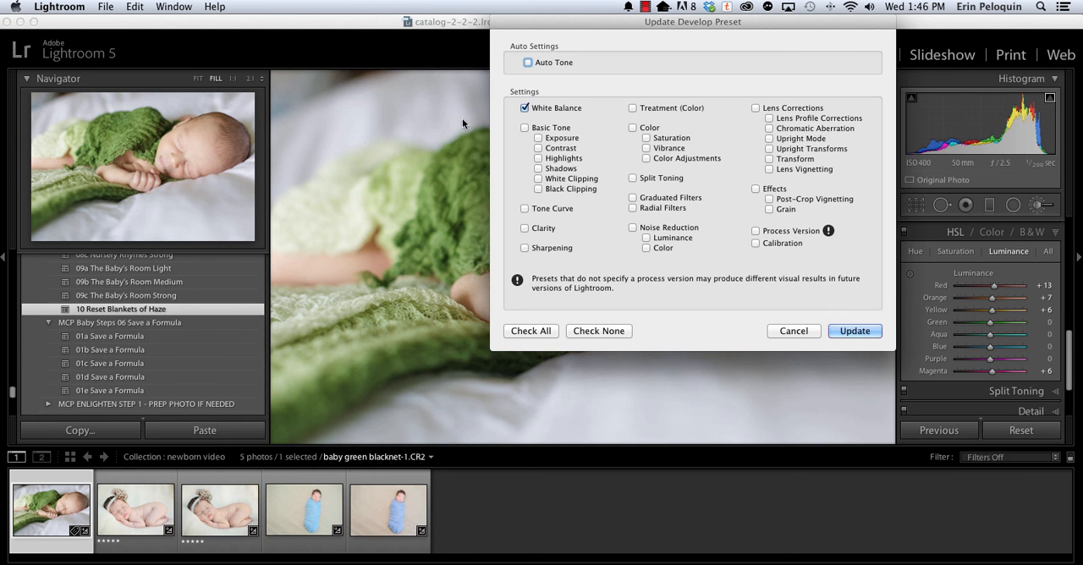
pyautogui.click(531, 331)
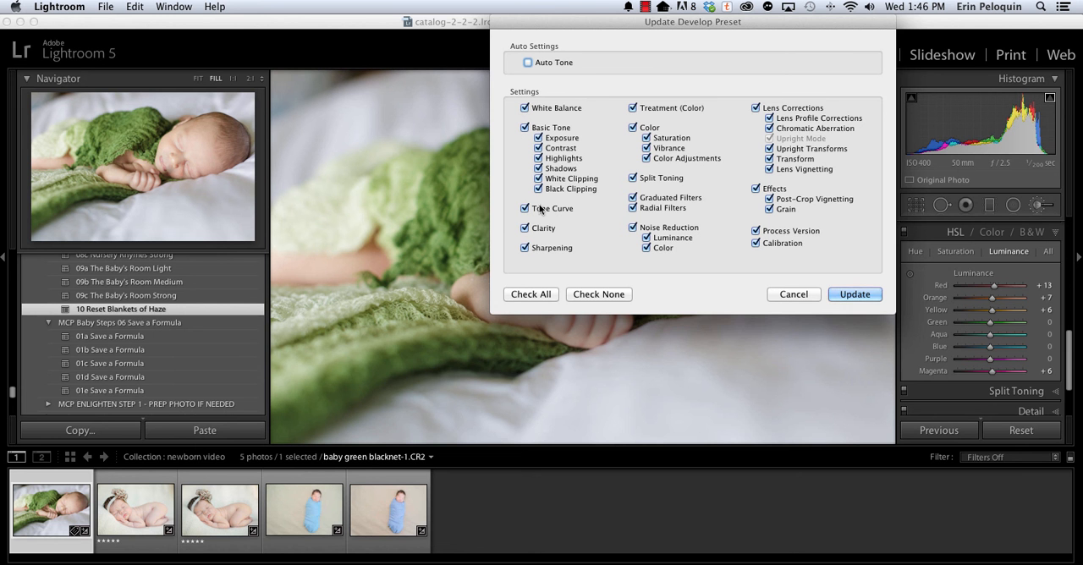
pyautogui.click(631, 227)
pyautogui.click(538, 137)
pyautogui.click(525, 108)
pyautogui.click(855, 294)
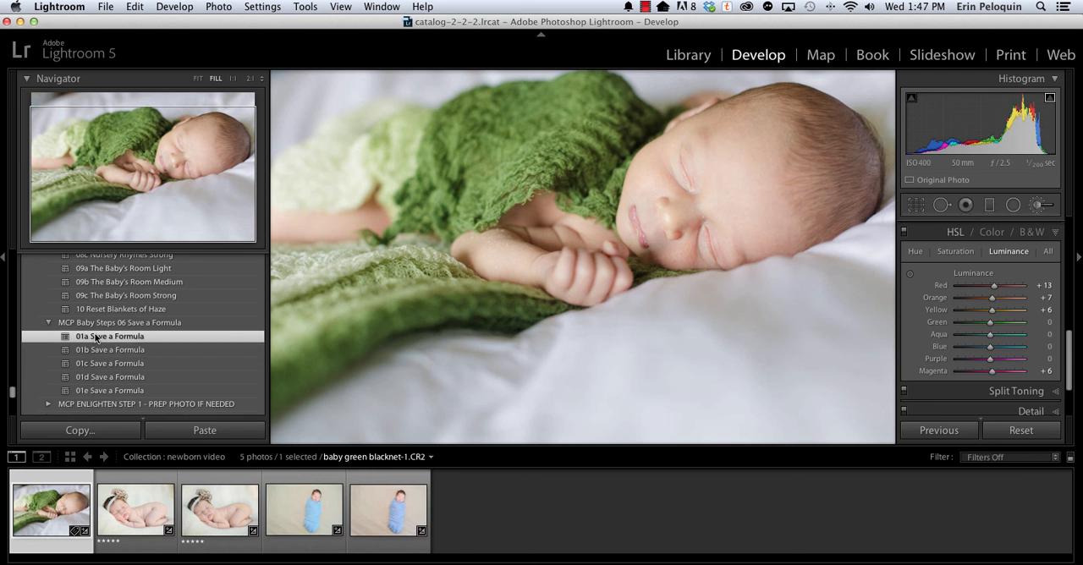
# Set the adjustment brush to the MCP Baby 16 Baby Cream - Strong Softening effect.
pyautogui.rightClick(95, 337)
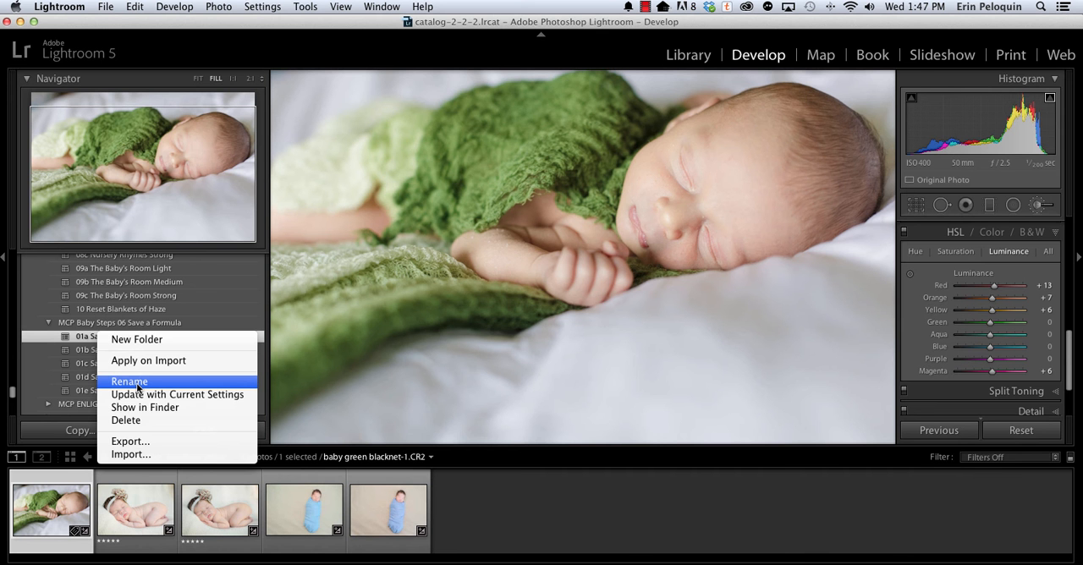
pyautogui.click(1040, 209)
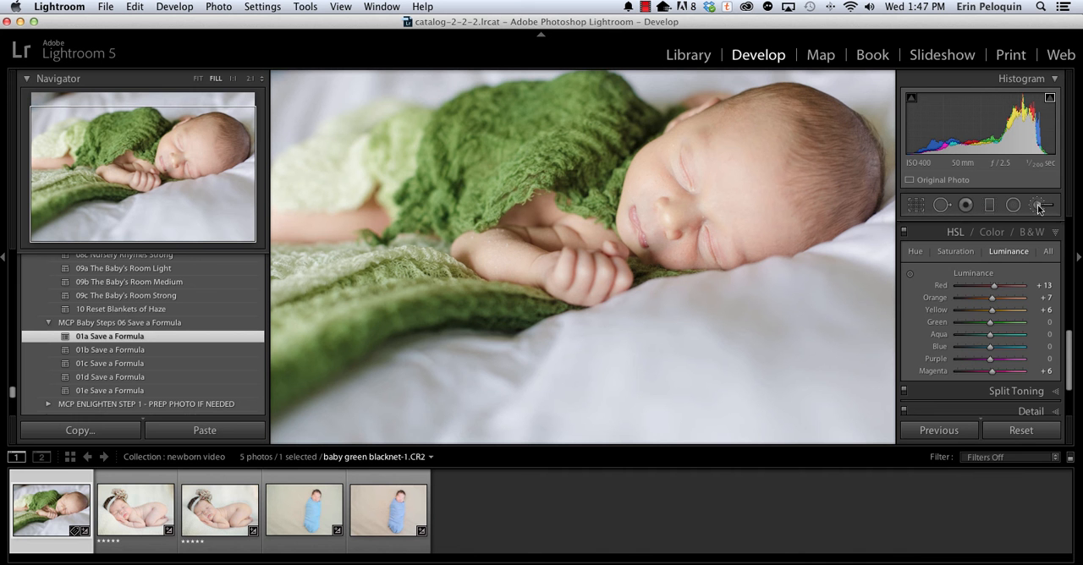
pyautogui.click(1040, 208)
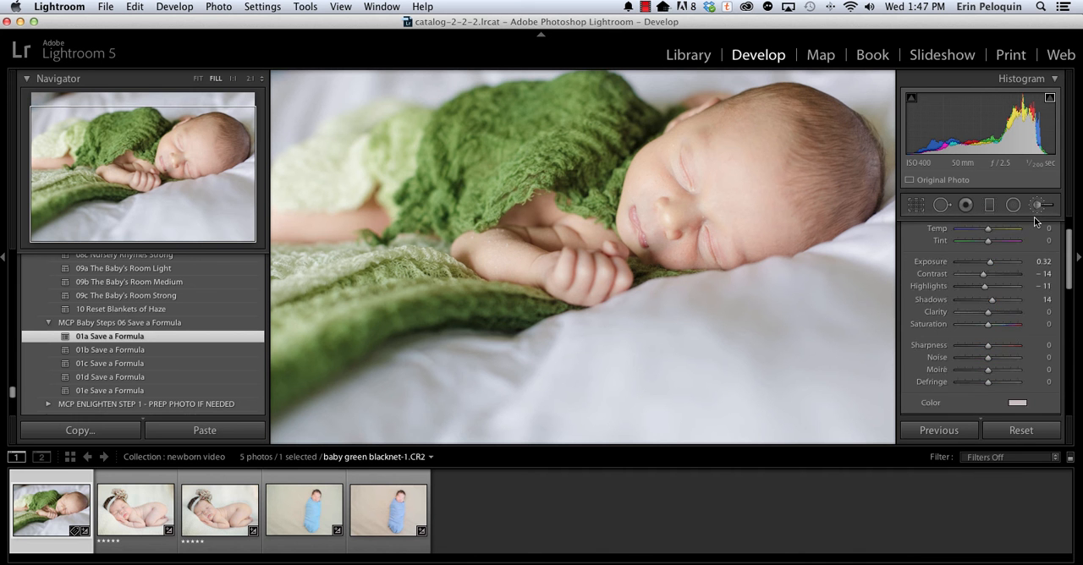
pyautogui.click(966, 248)
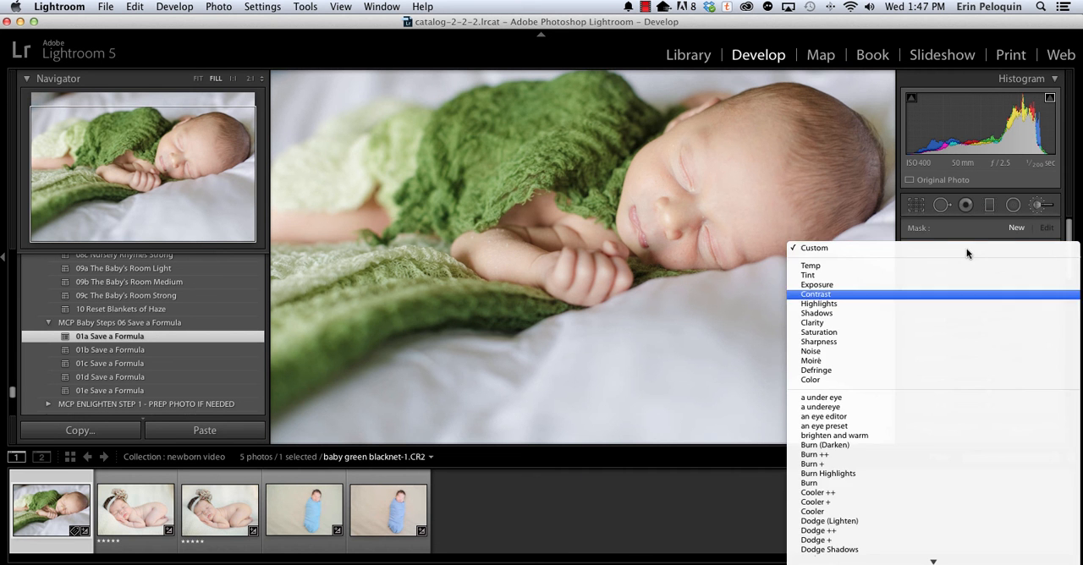
pyautogui.scroll(-15, 951, 391)
pyautogui.scroll(-10, 942, 414)
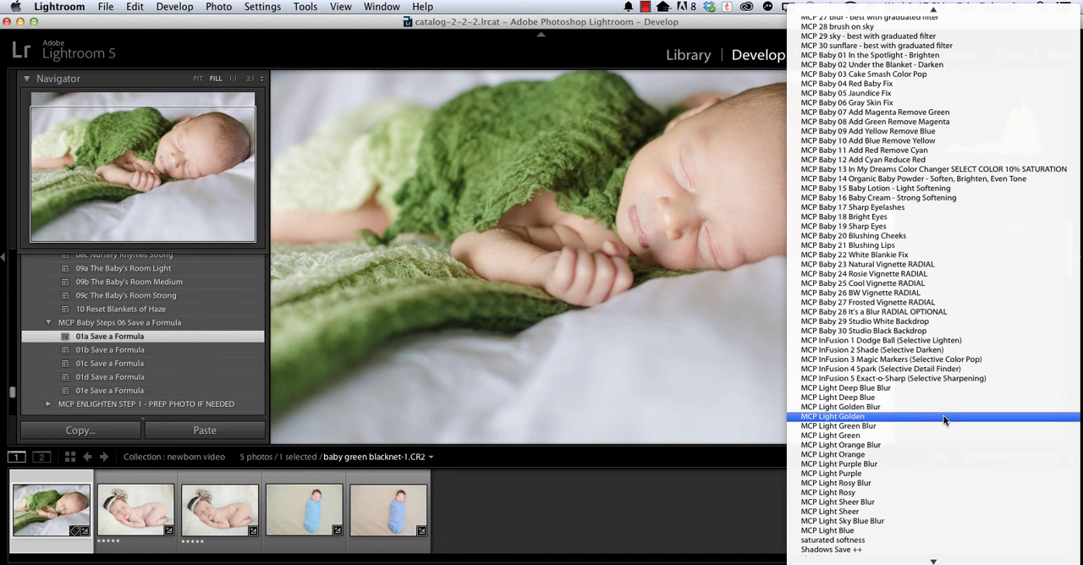
pyautogui.click(898, 197)
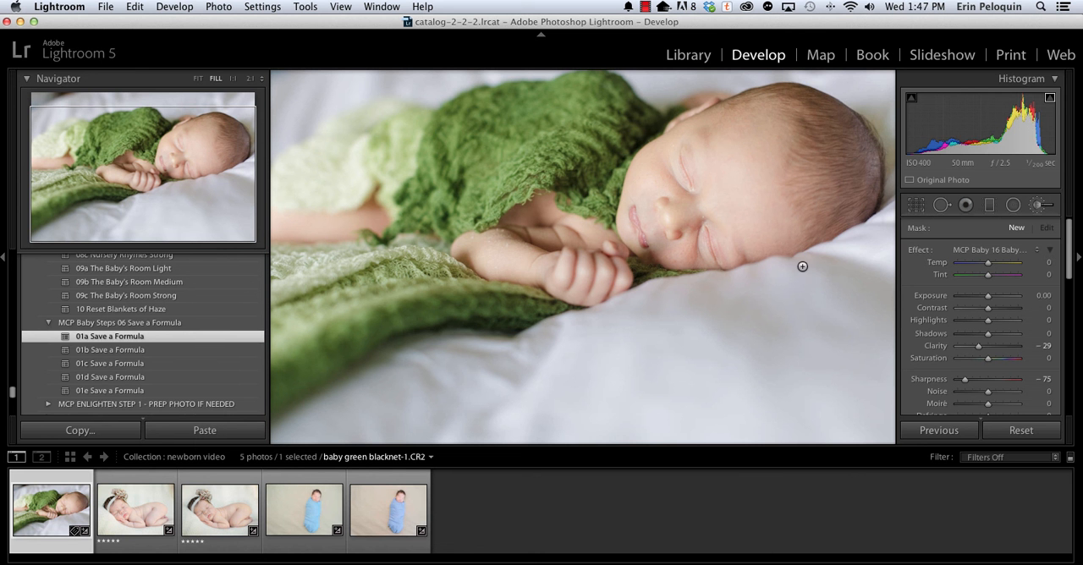
# Paint the Baby Cream softening over the skin of the baby's forearm in two separate brush edits and switch the brush effect's visibility.
pyautogui.click(509, 230)
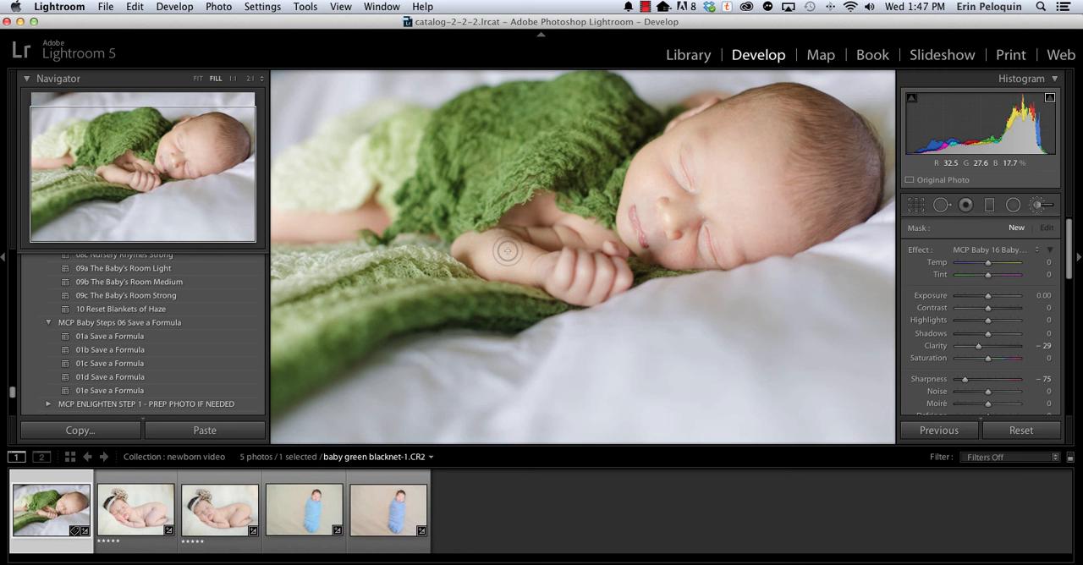
pyautogui.click(509, 230)
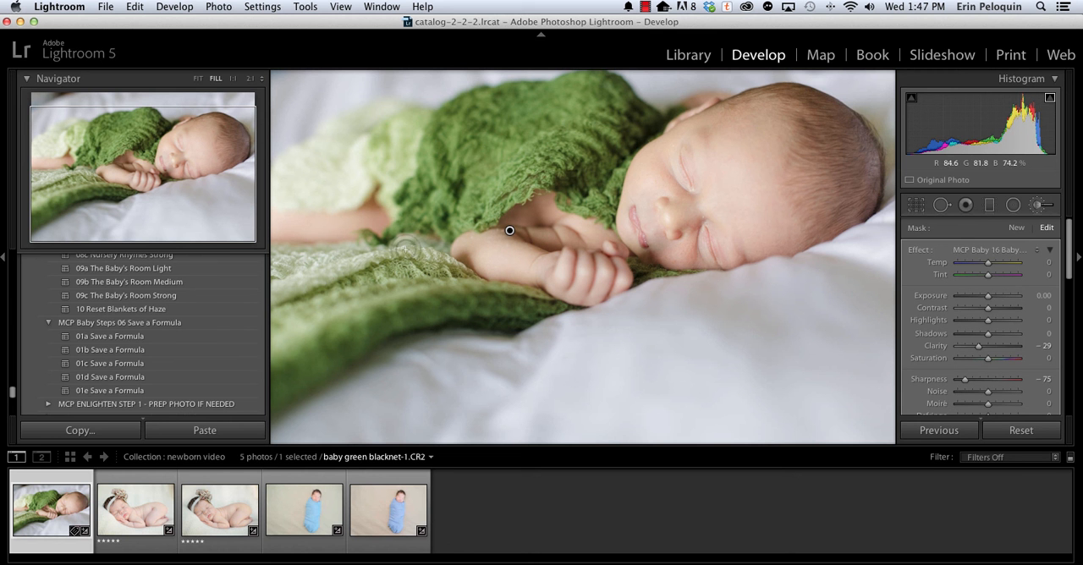
pyautogui.click(1017, 228)
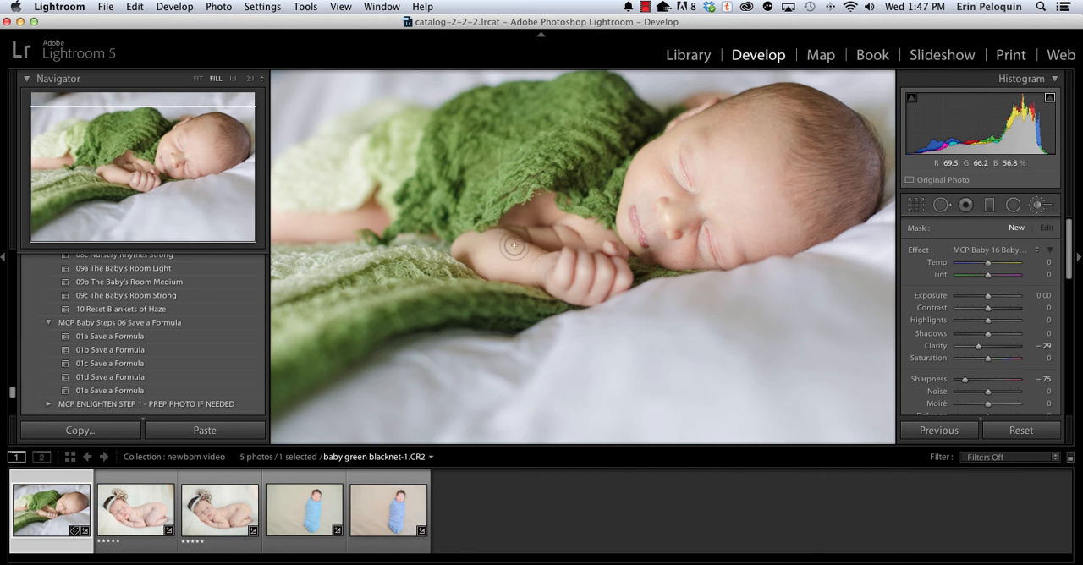
pyautogui.moveTo(505, 234)
pyautogui.mouseDown()
pyautogui.moveTo(524, 248)
pyautogui.moveTo(508, 246)
pyautogui.mouseUp()
pyautogui.scroll(-8, 943, 382)
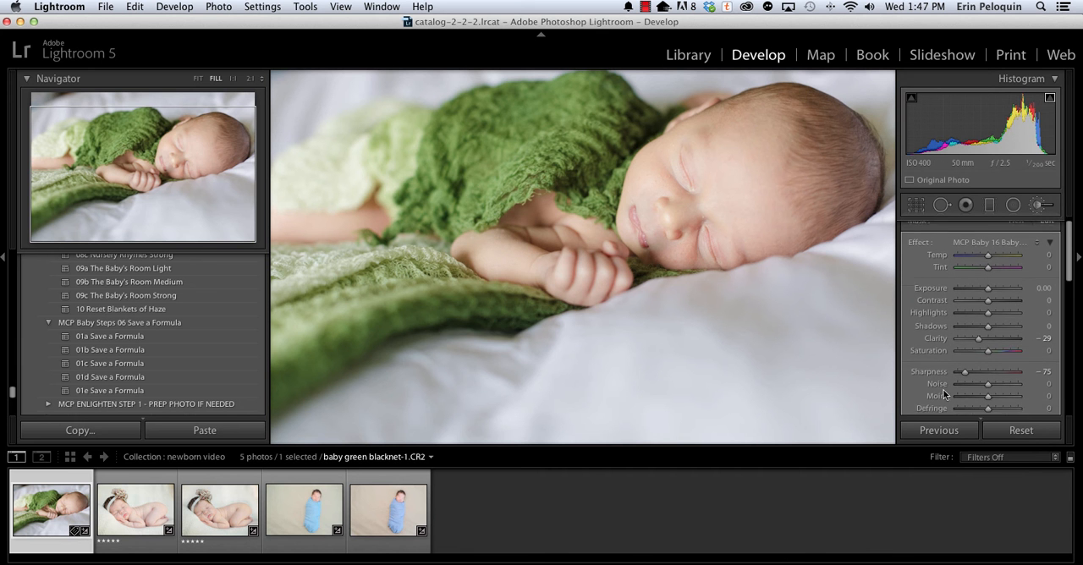
pyautogui.click(910, 251)
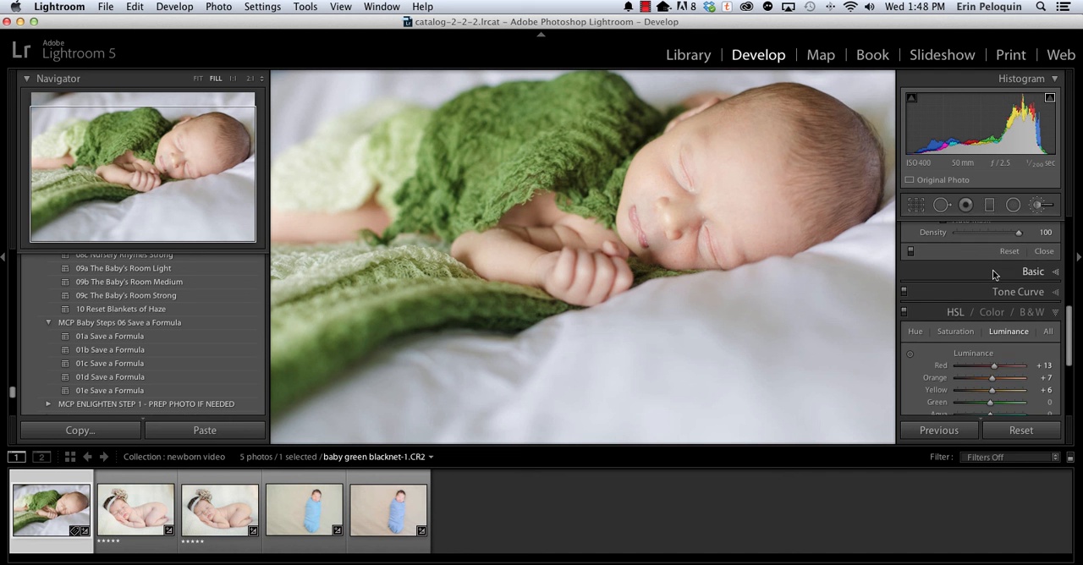
# Clone a spot on the baby's forearm with spot size 66, sampling from the skin close beside it.
pyautogui.scroll(5, 992, 270)
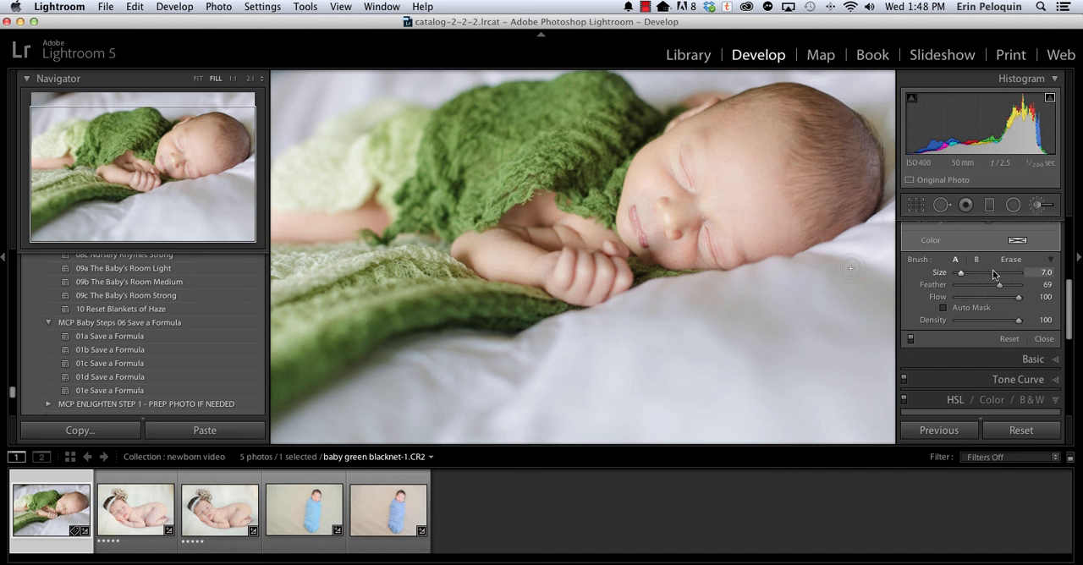
pyautogui.click(941, 204)
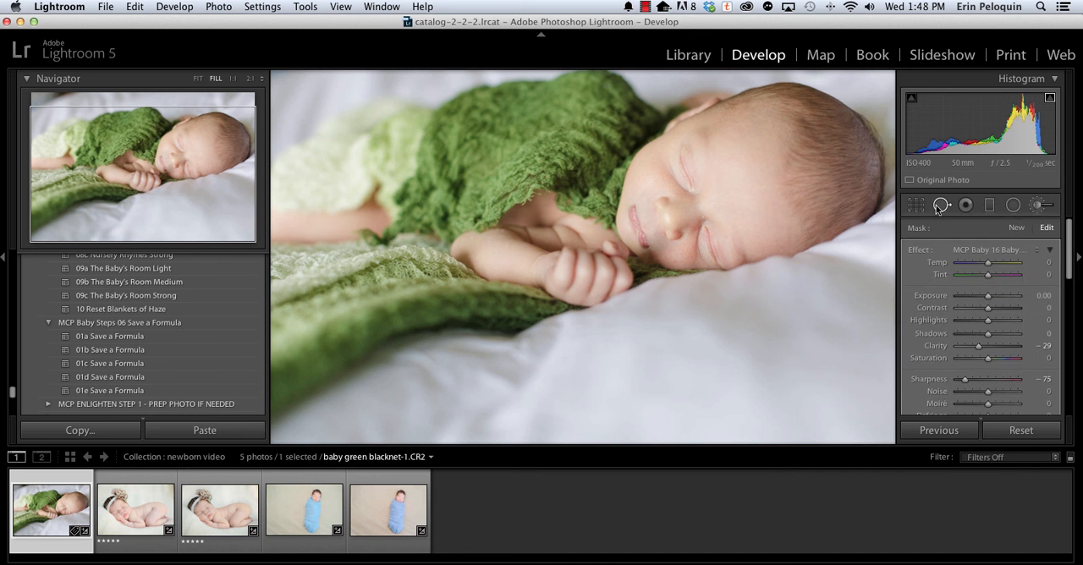
pyautogui.scroll(5, 502, 230)
pyautogui.click(502, 230)
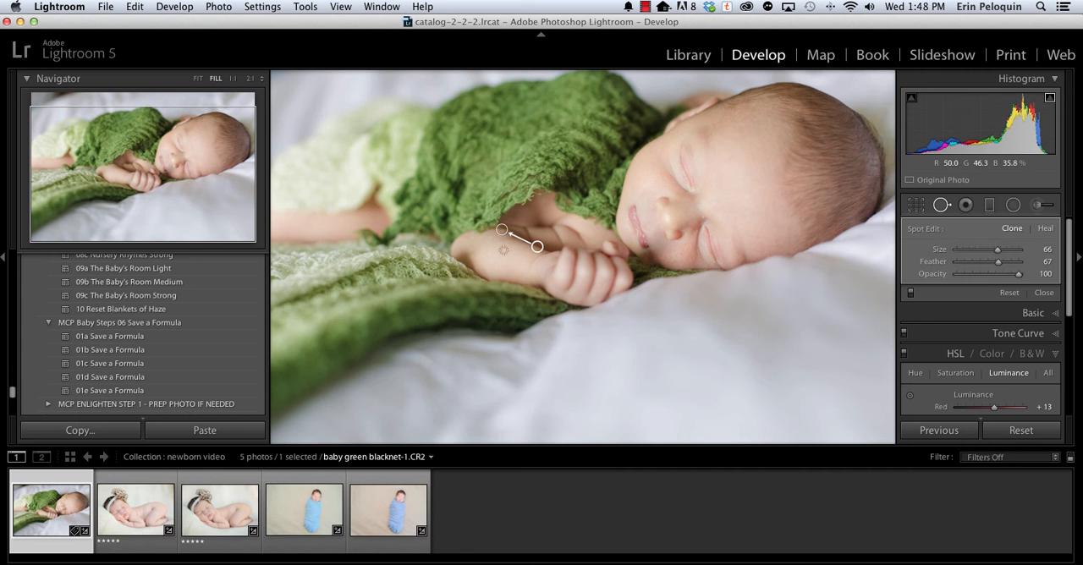
pyautogui.moveTo(538, 245); pyautogui.dragTo(508, 236)
# View the photo at the Preset: 10 Reset Blankets of Haze state in the edit history.
pyautogui.scroll(-10, 45, 384)
pyautogui.click(113, 377)
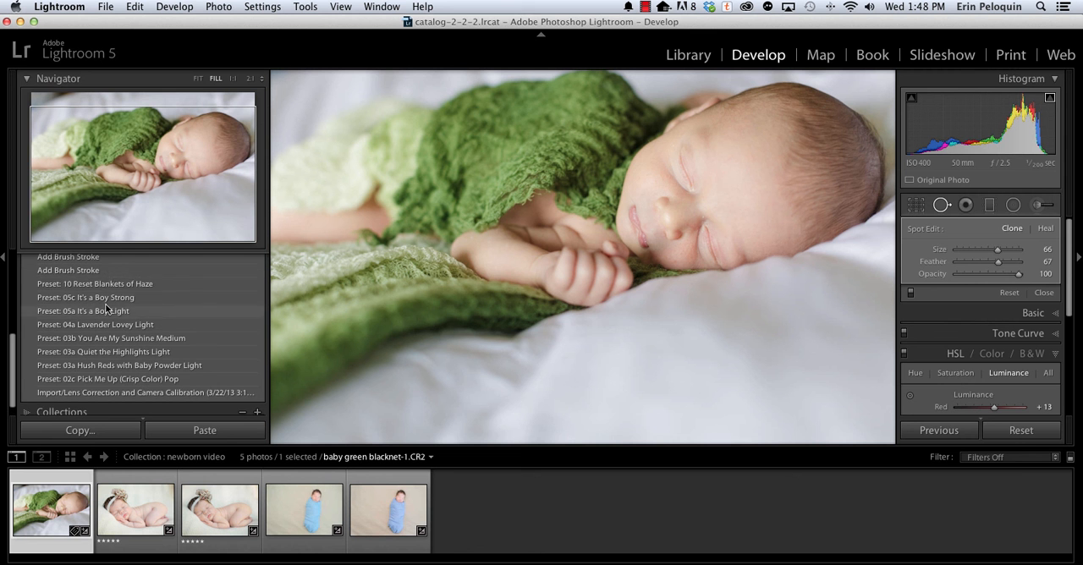
pyautogui.click(107, 287)
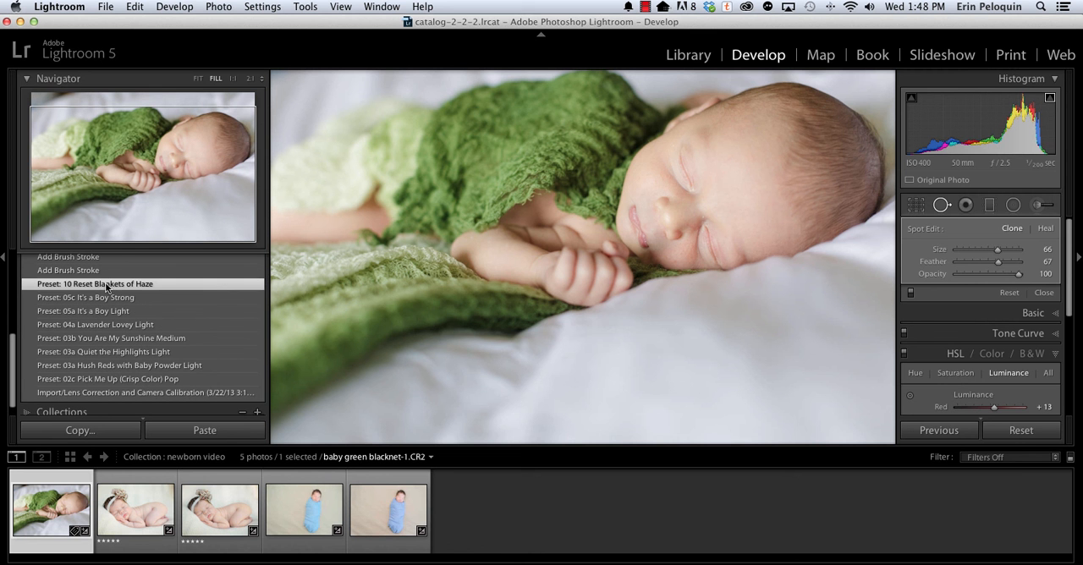
# Restore the photo to its most recent Update Spot Removal state in the edit history and fit the whole photo in view.
pyautogui.scroll(2, 76, 284)
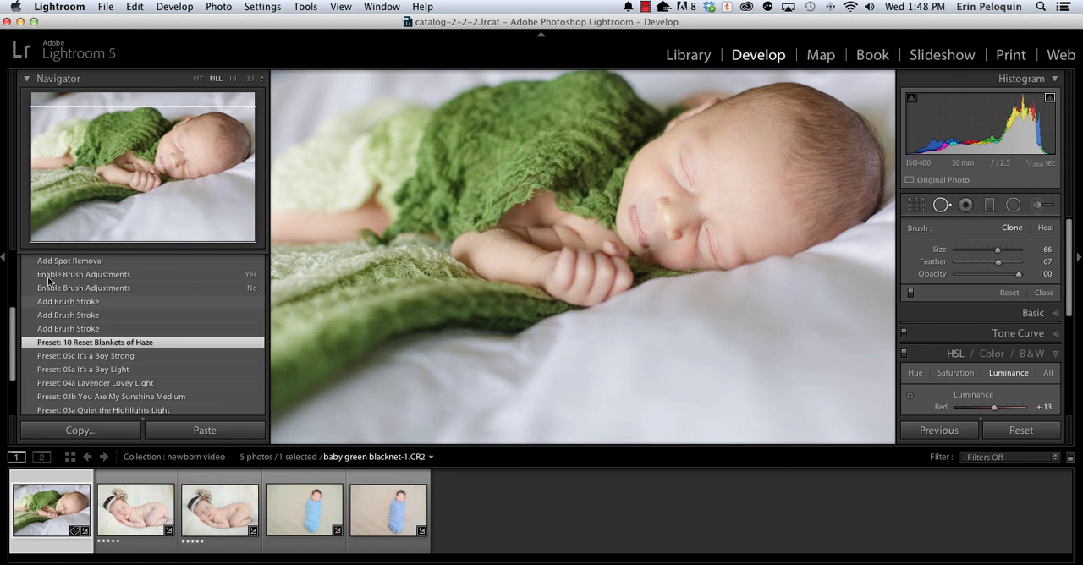
pyautogui.scroll(5, 48, 282)
pyautogui.click(47, 317)
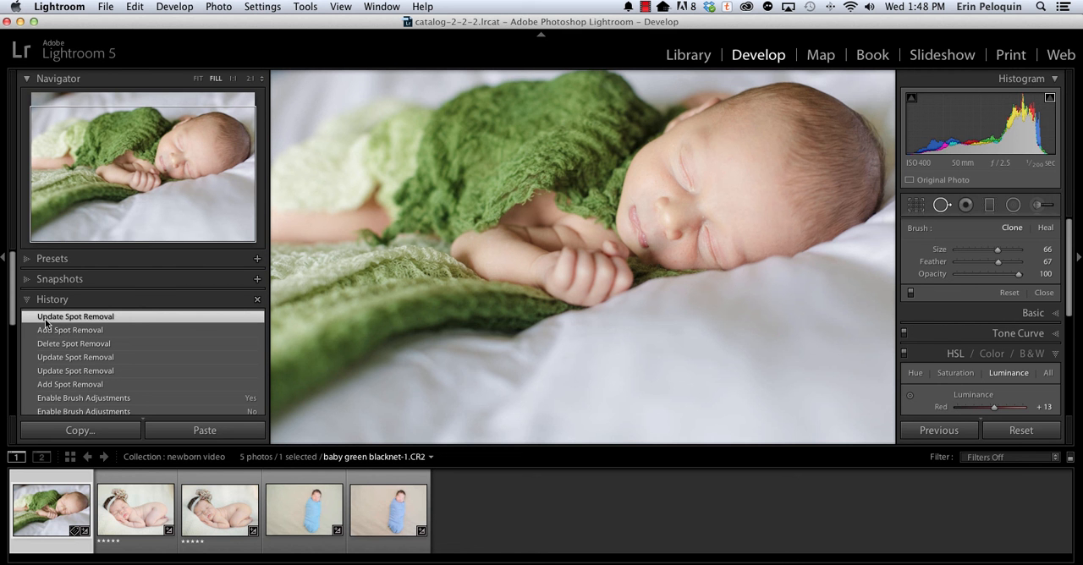
pyautogui.click(198, 79)
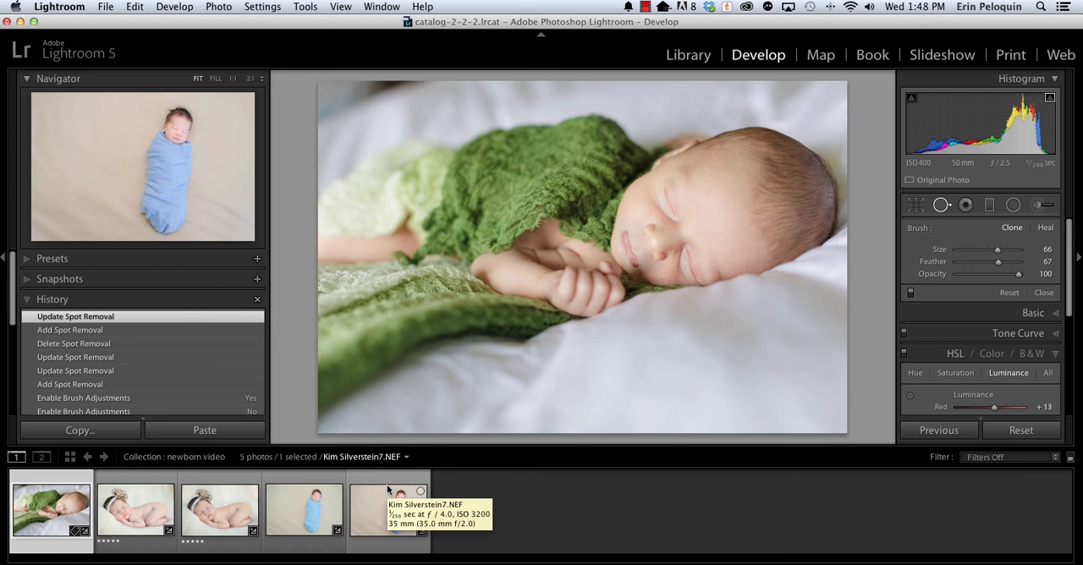
# Draw an elliptical radial filter over the green wrap using the MCP Baby 23 Natural Vignette RADIAL effect.
pyautogui.click(1012, 206)
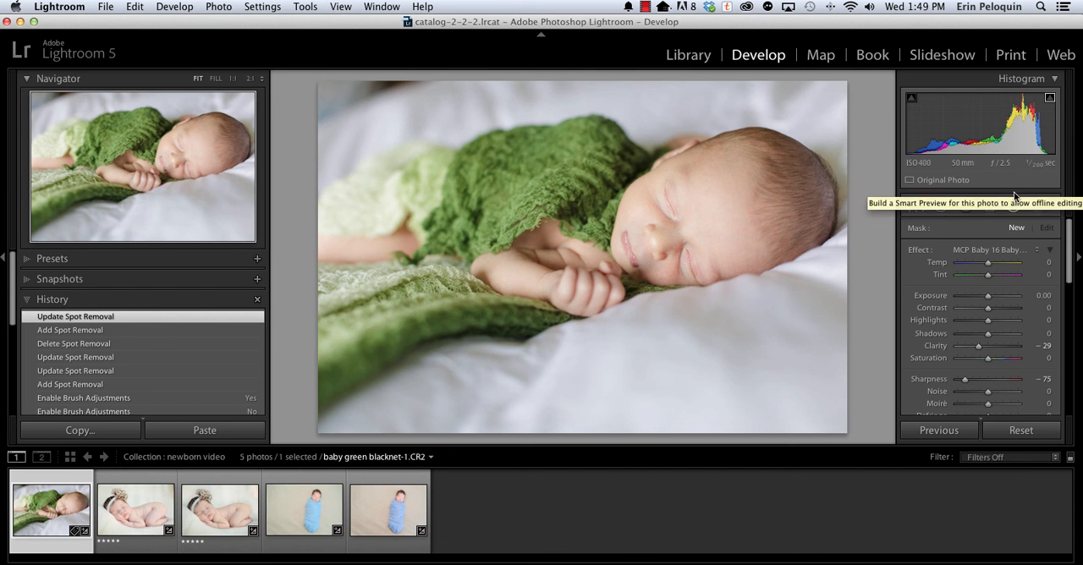
pyautogui.click(985, 249)
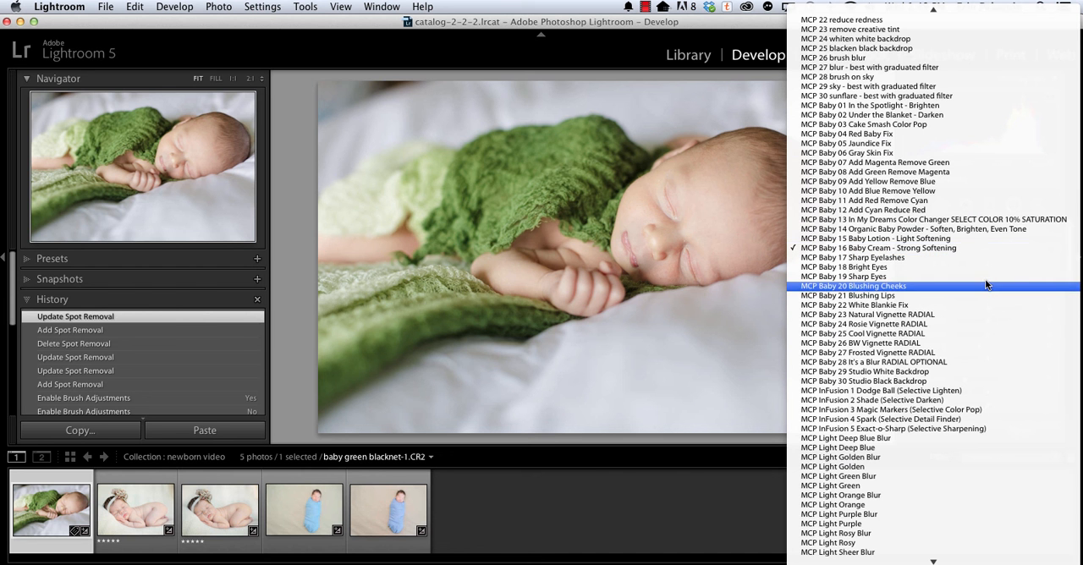
pyautogui.click(882, 314)
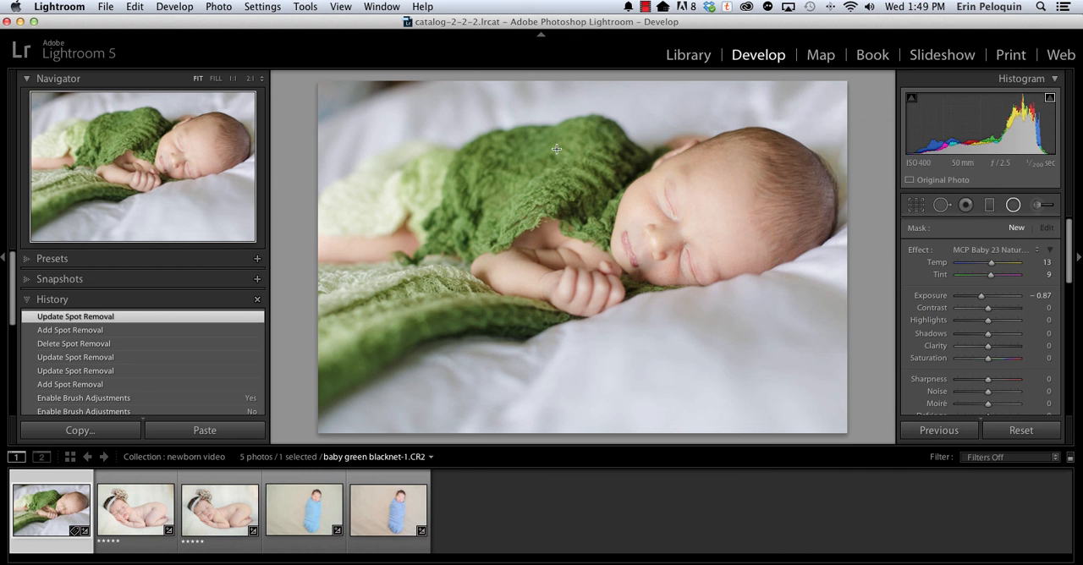
pyautogui.moveTo(419, 165); pyautogui.dragTo(542, 237)
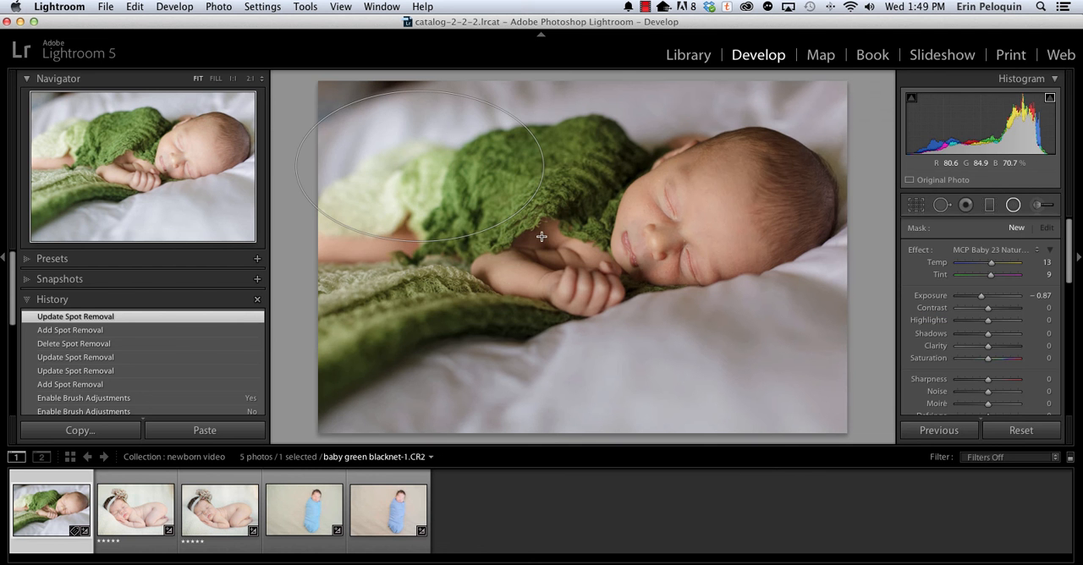
# Centre the radial filter near the baby's chin and enlarge its ellipse to surround the baby's whole body and head.
pyautogui.moveTo(350, 195); pyautogui.dragTo(541, 251)
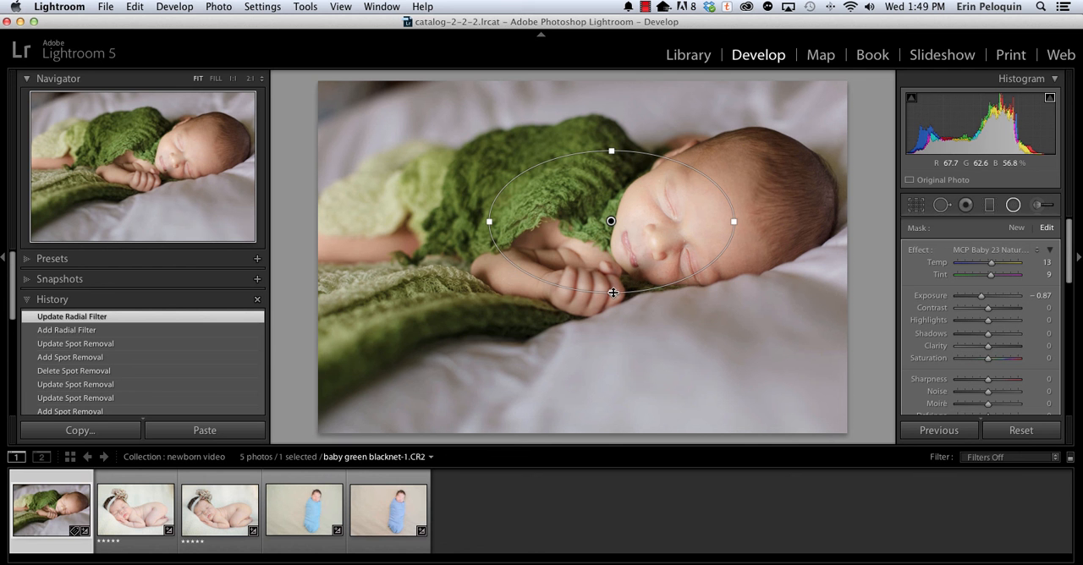
pyautogui.moveTo(612, 294); pyautogui.dragTo(607, 359)
pyautogui.moveTo(486, 225); pyautogui.dragTo(328, 230)
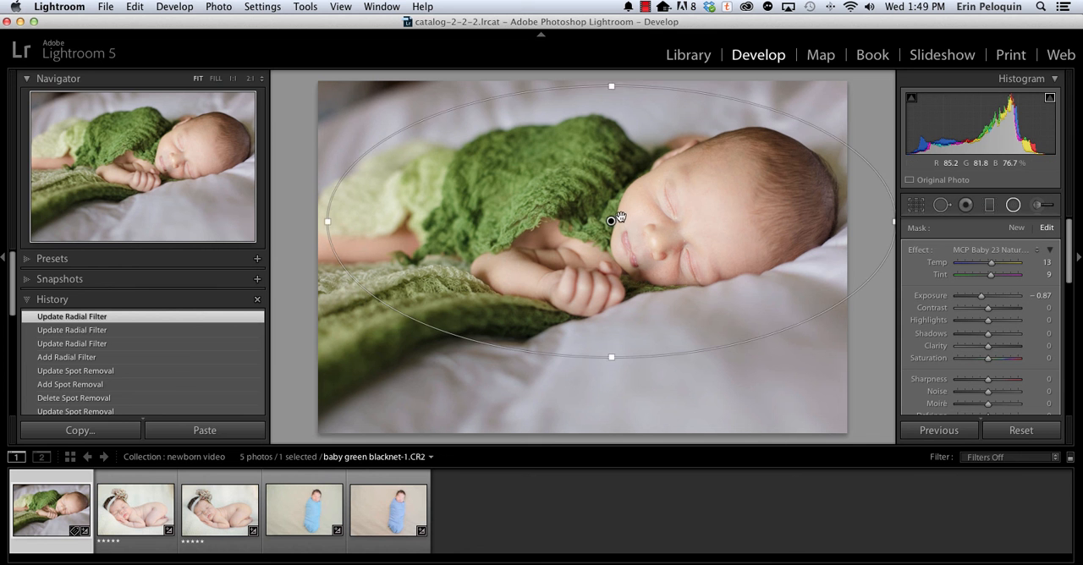
pyautogui.moveTo(619, 225); pyautogui.dragTo(619, 233)
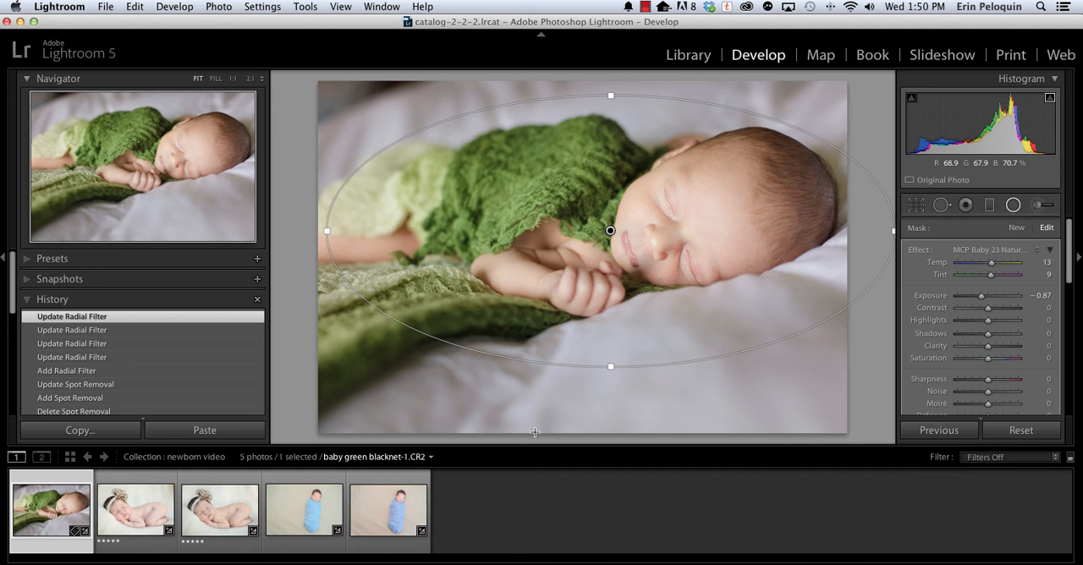
pyautogui.click(971, 251)
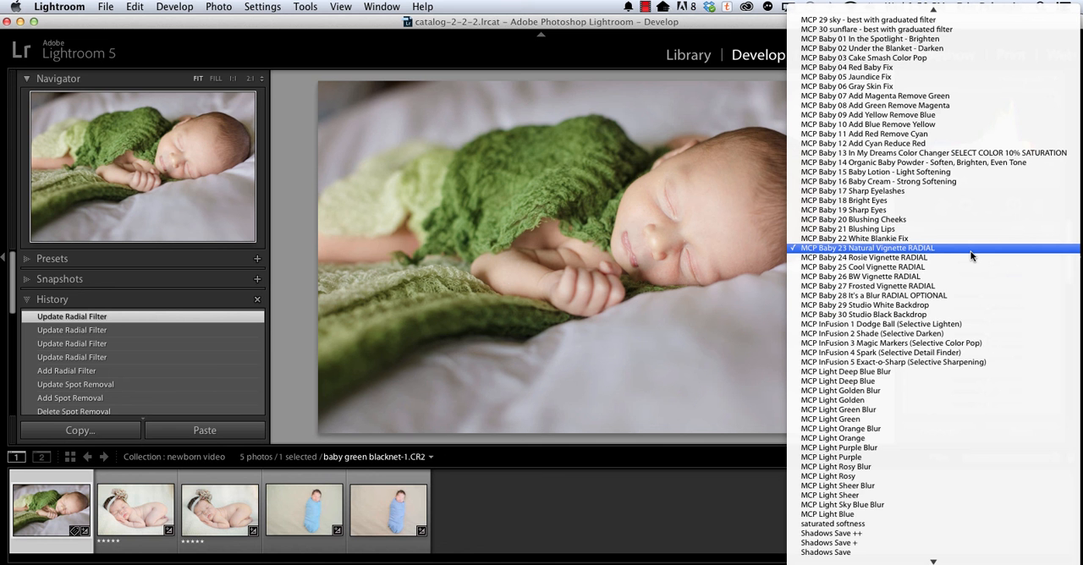
pyautogui.scroll(2, 971, 256)
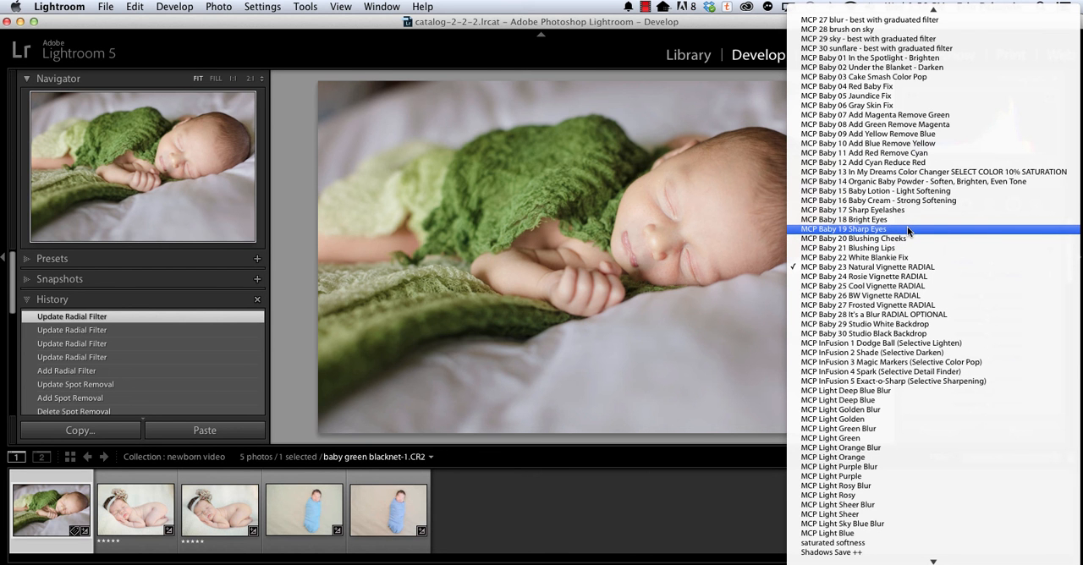
pyautogui.scroll(1, 907, 226)
pyautogui.click(546, 54)
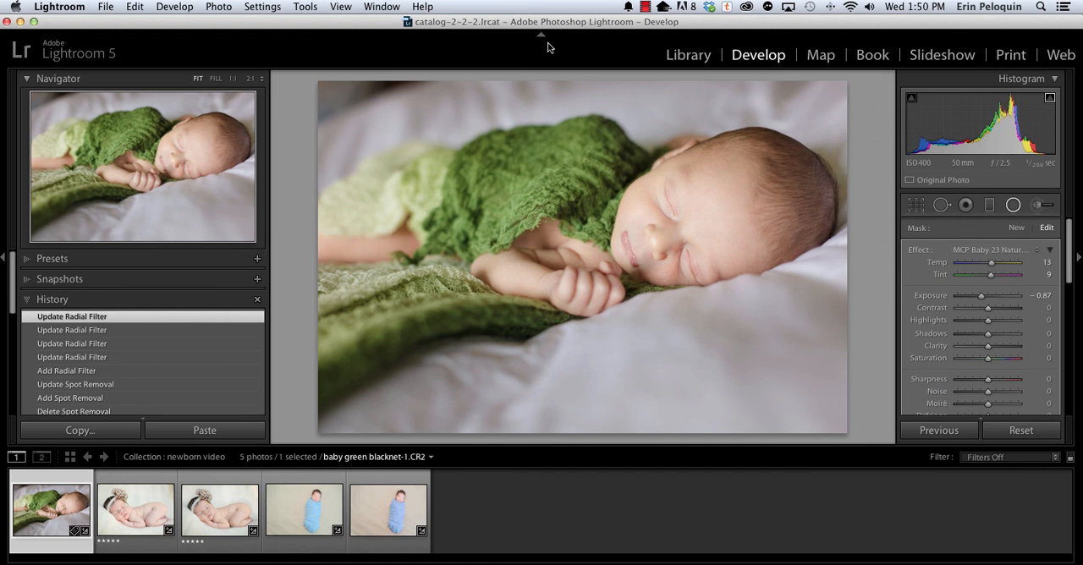